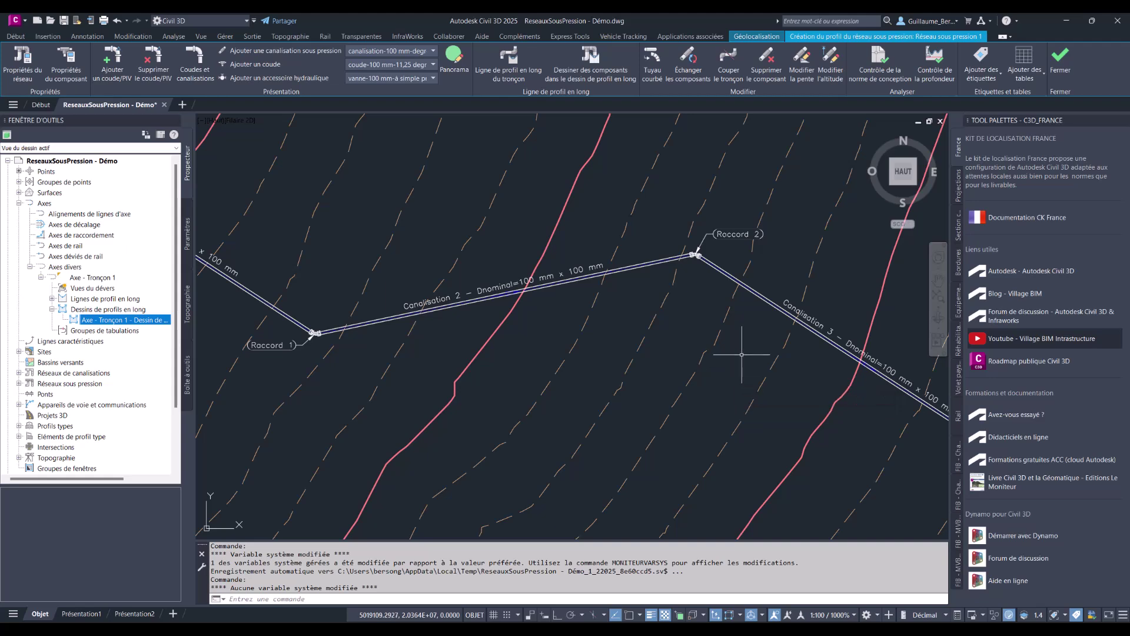
Examine the pressure network in plan and select the pipe run along Canalisation 2.
scroll(703, 327, "down", 2)
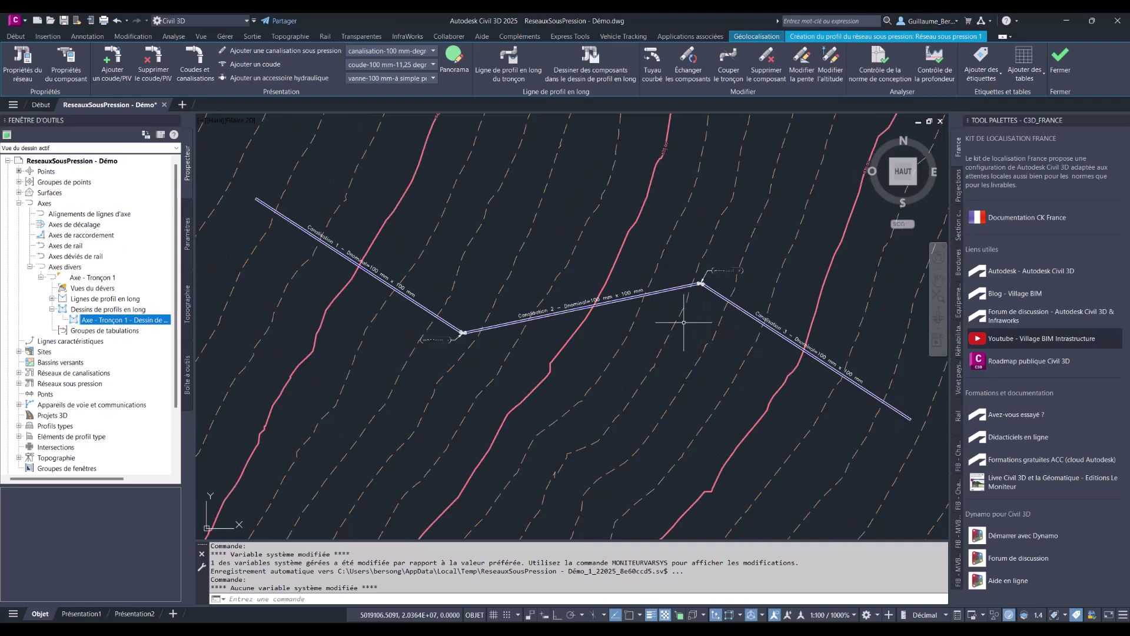
scroll(682, 321, "up", 2)
middle_click_drag(661, 315, 679, 328)
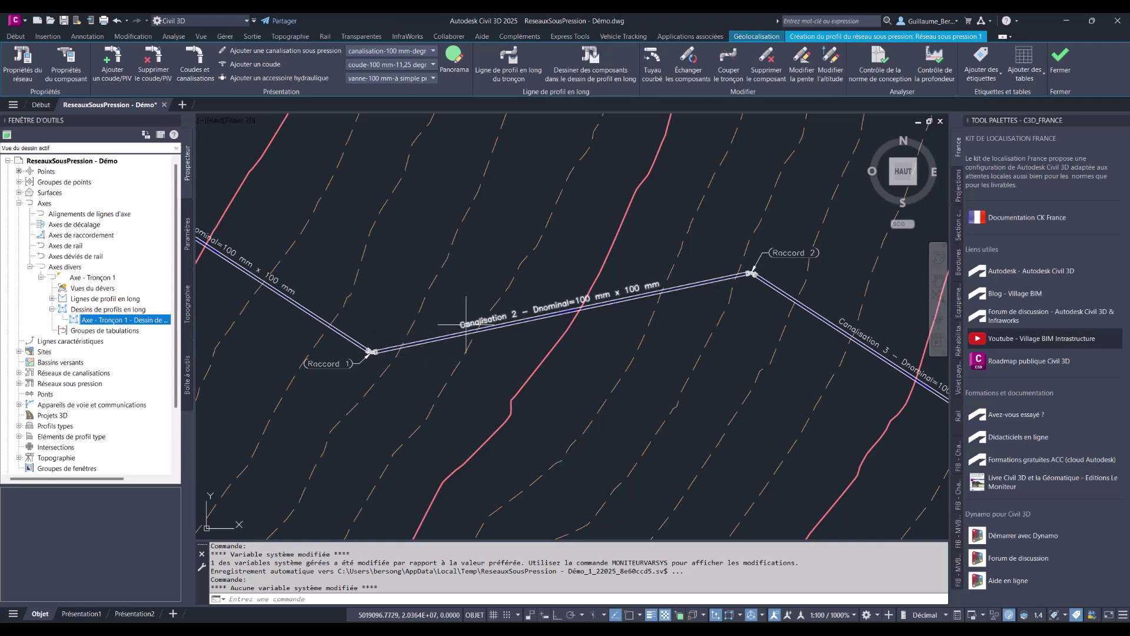
scroll(469, 325, "up", 4)
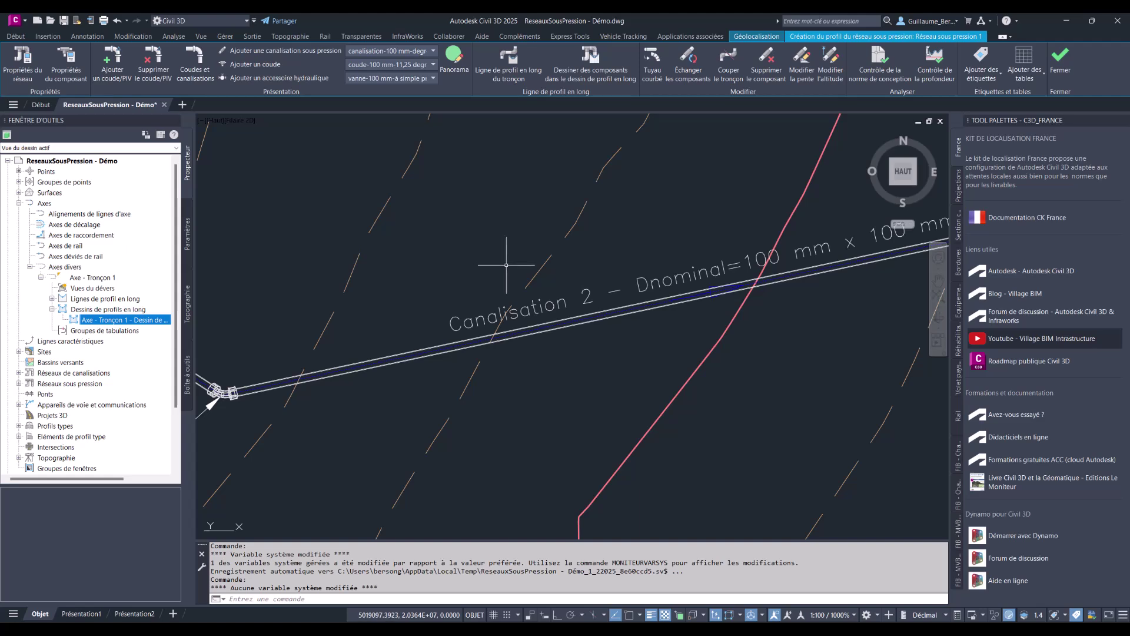
scroll(587, 320, "up", 2)
left_click(587, 316)
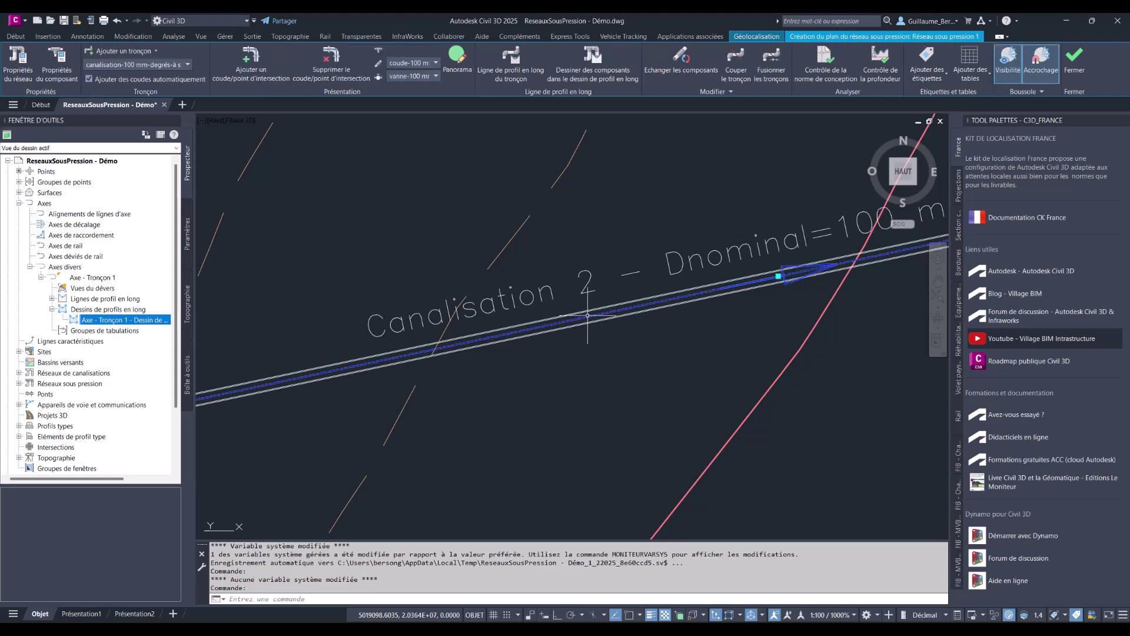
key("Escape")
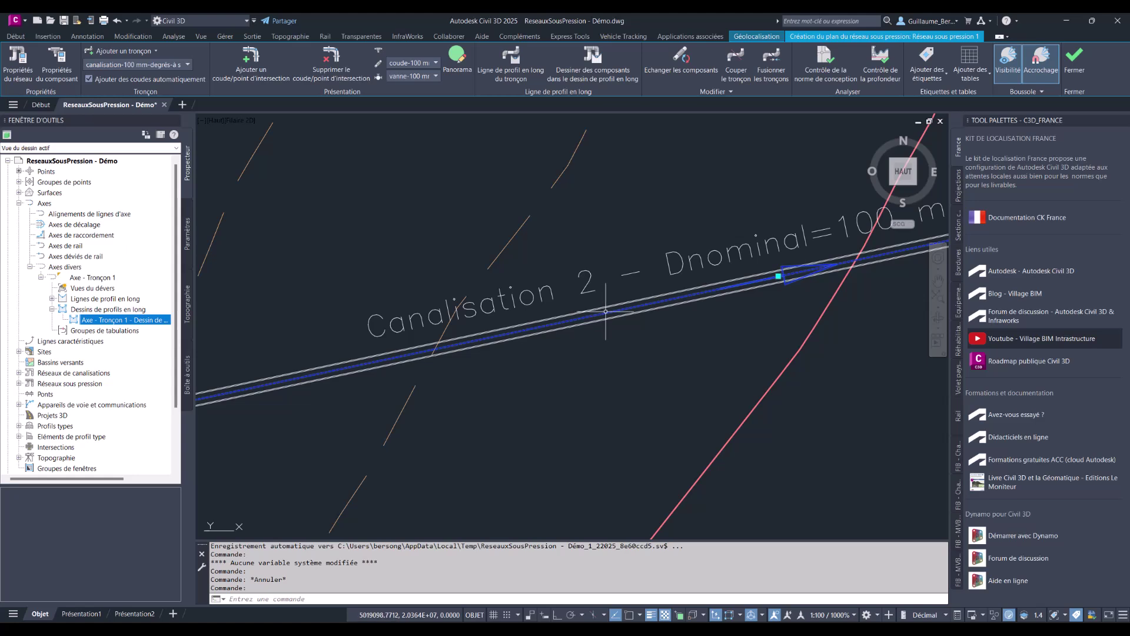
scroll(606, 311, "down", 2)
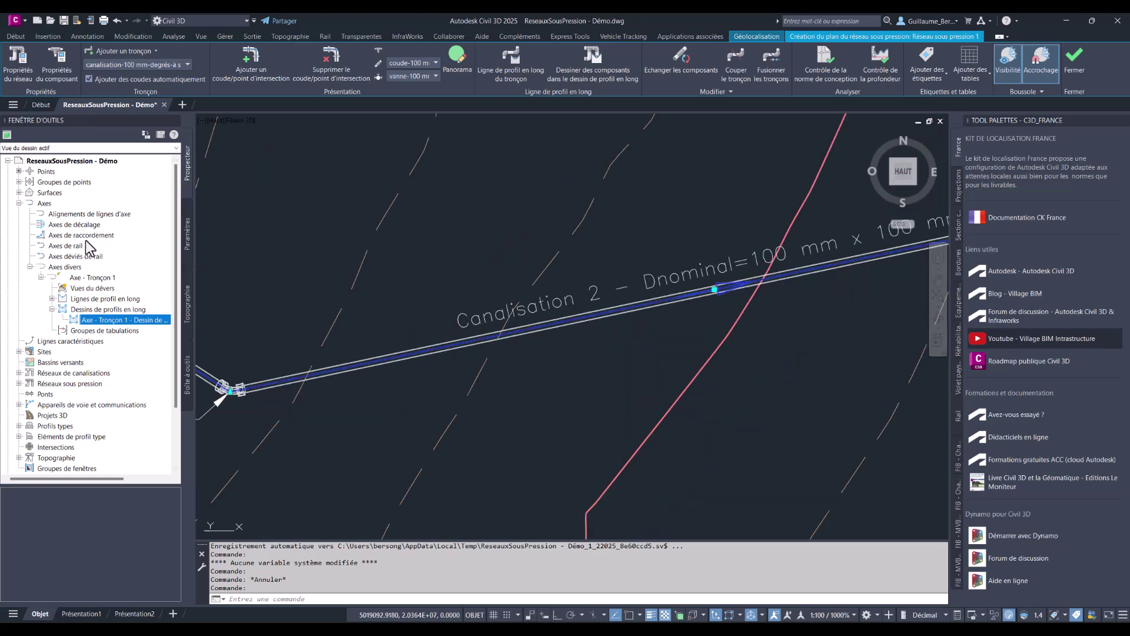
Locate the alignment Axe - Tronçon 1 in the project tree and clear the pipe run selection.
left_click(88, 277)
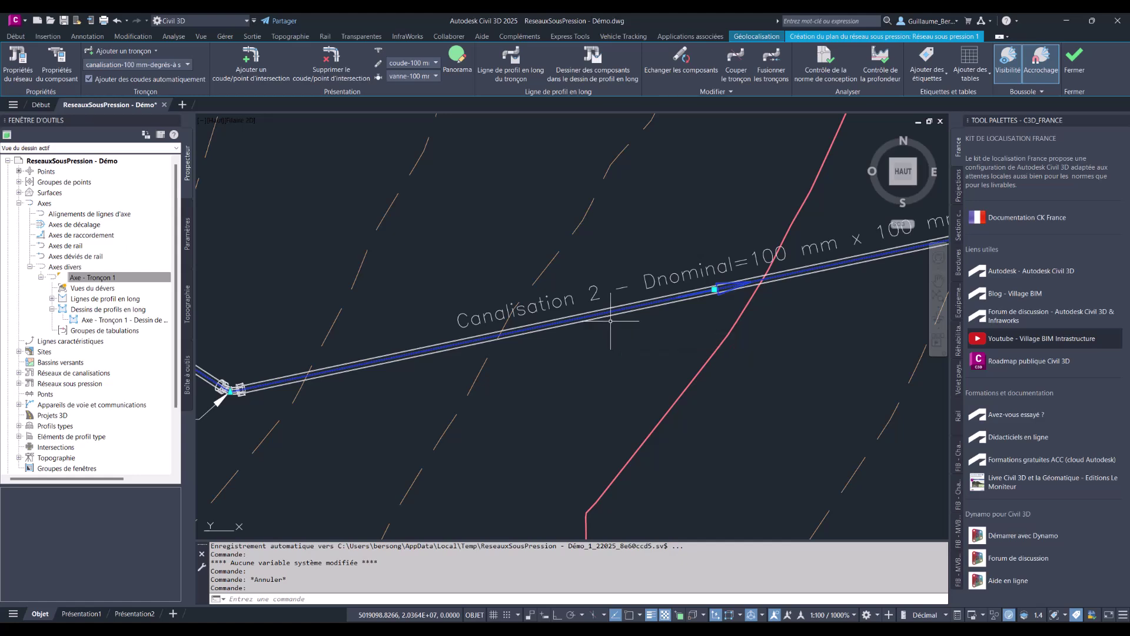
key("Escape")
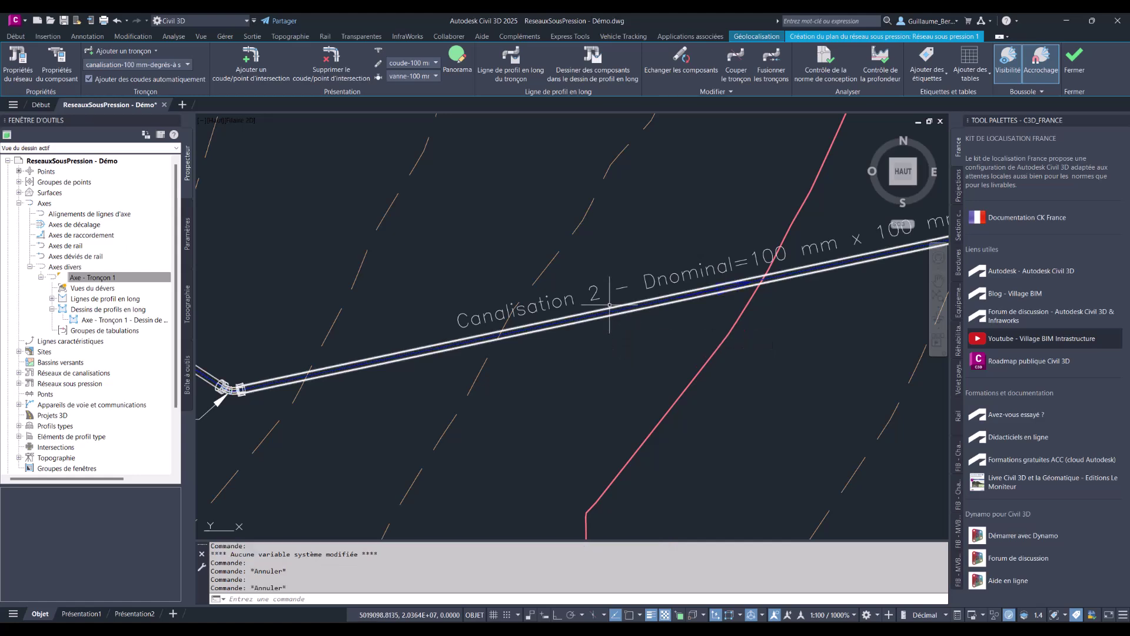
scroll(611, 306, "up", 4)
key("Escape")
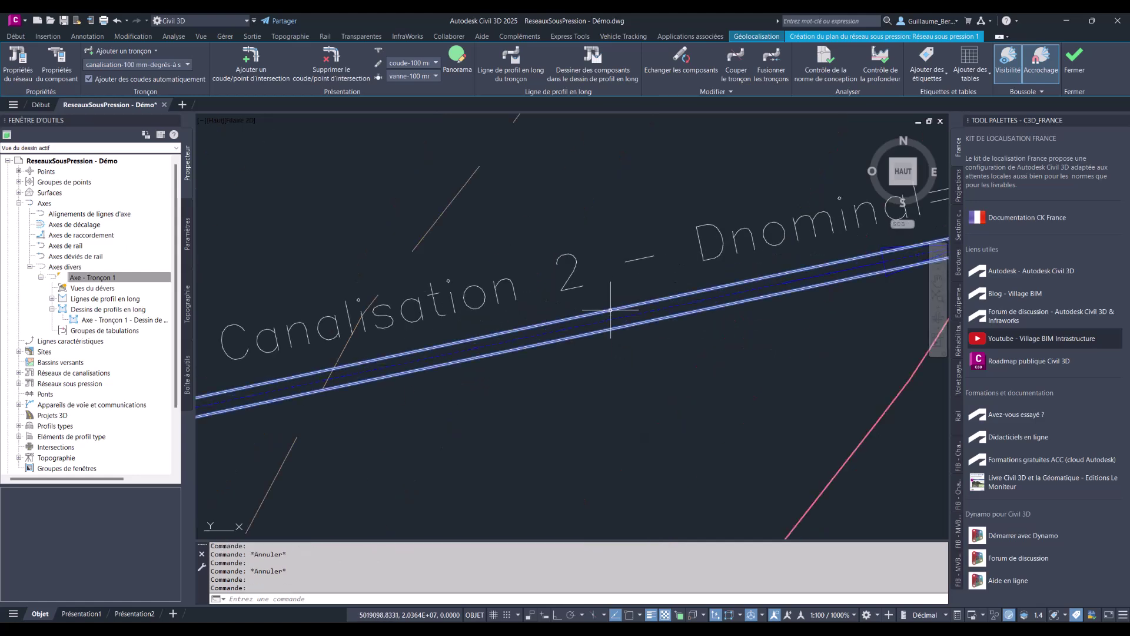
Distinguish the pipe run's centreline from the Canalisation 2 pipe by selecting the run and inspecting the pipe's details.
left_click(614, 317)
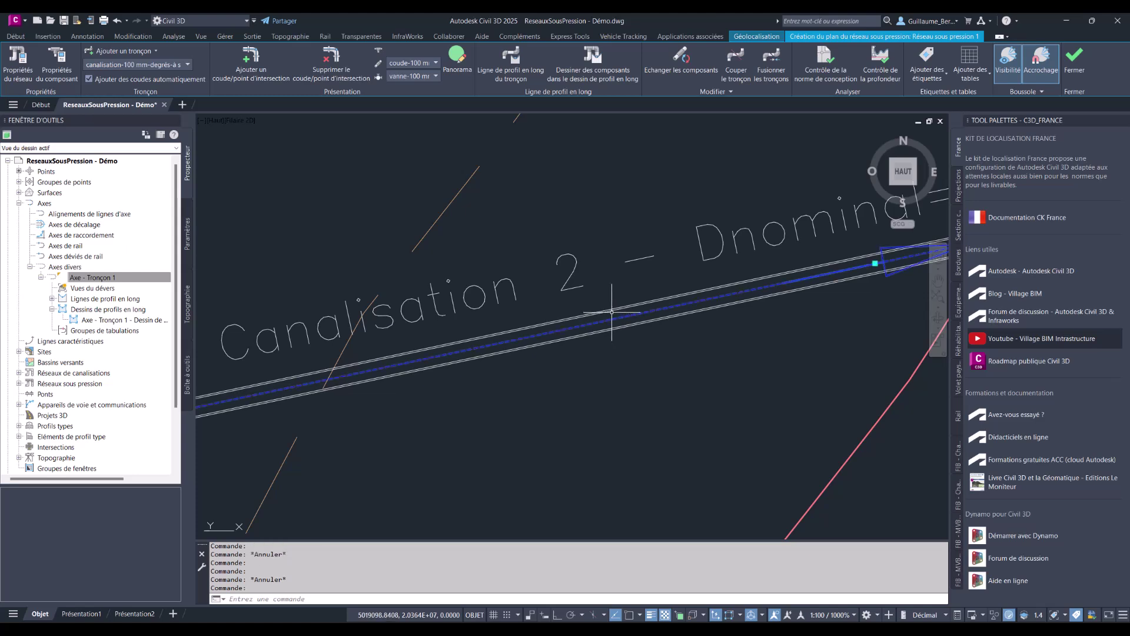
mouse_move(612, 307)
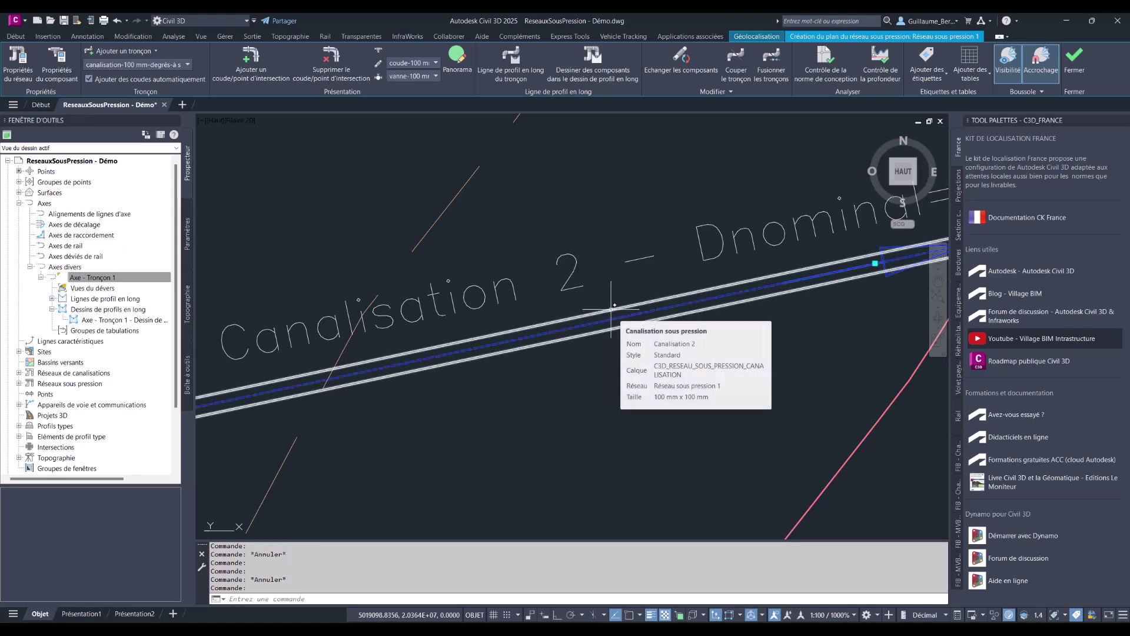
key("Escape")
scroll(615, 307, "up", 2)
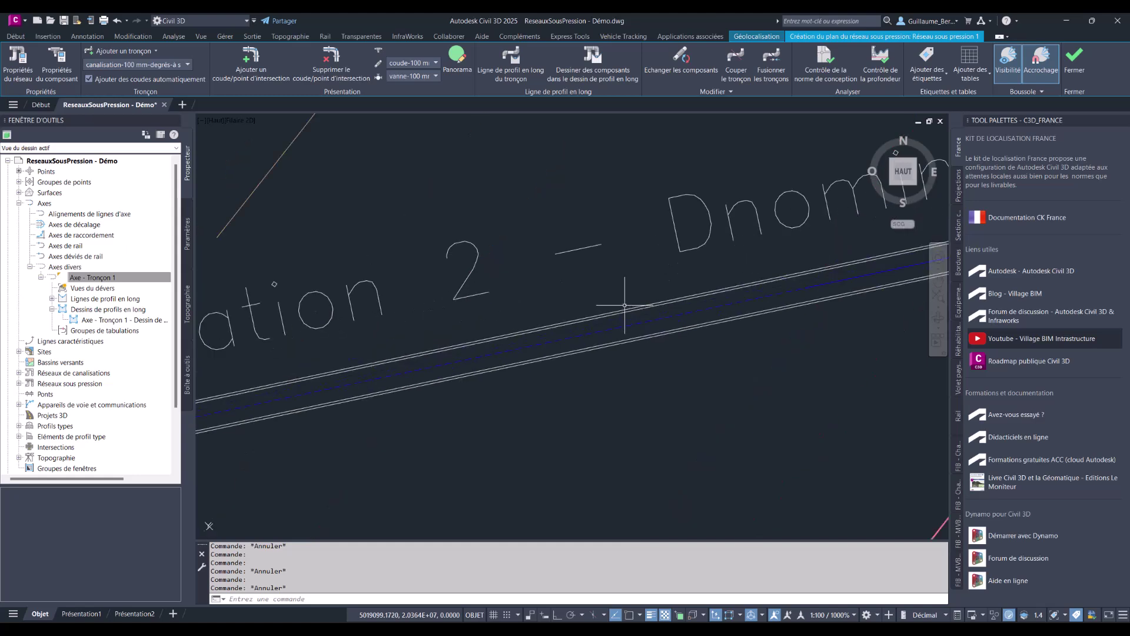
left_click(625, 316)
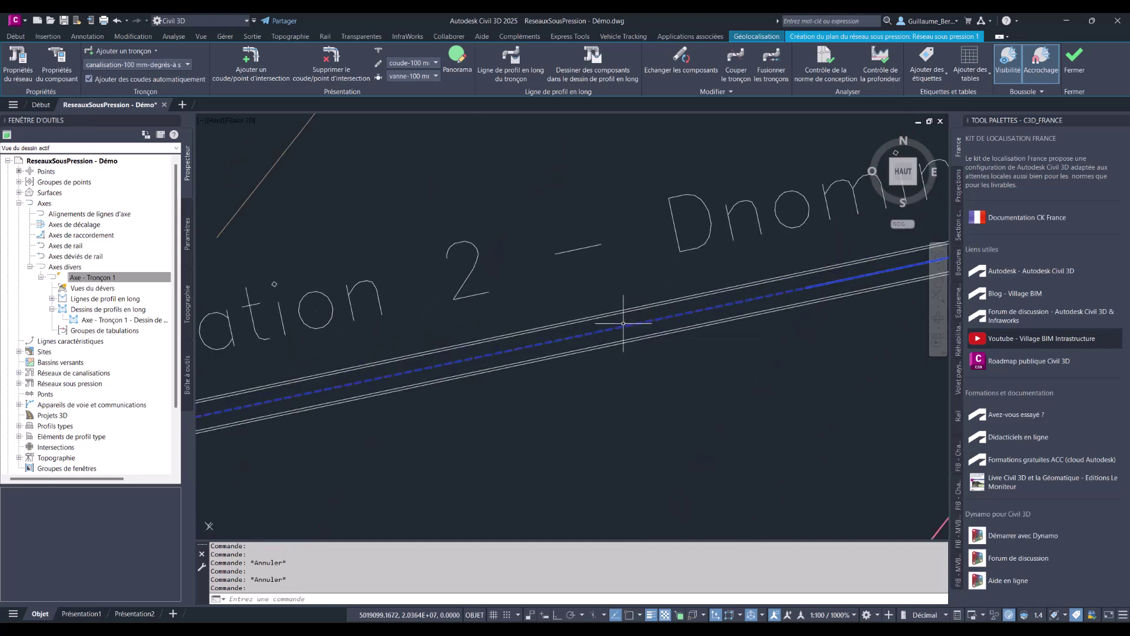
key("Escape")
scroll(624, 323, "down", 3)
scroll(623, 324, "down", 3)
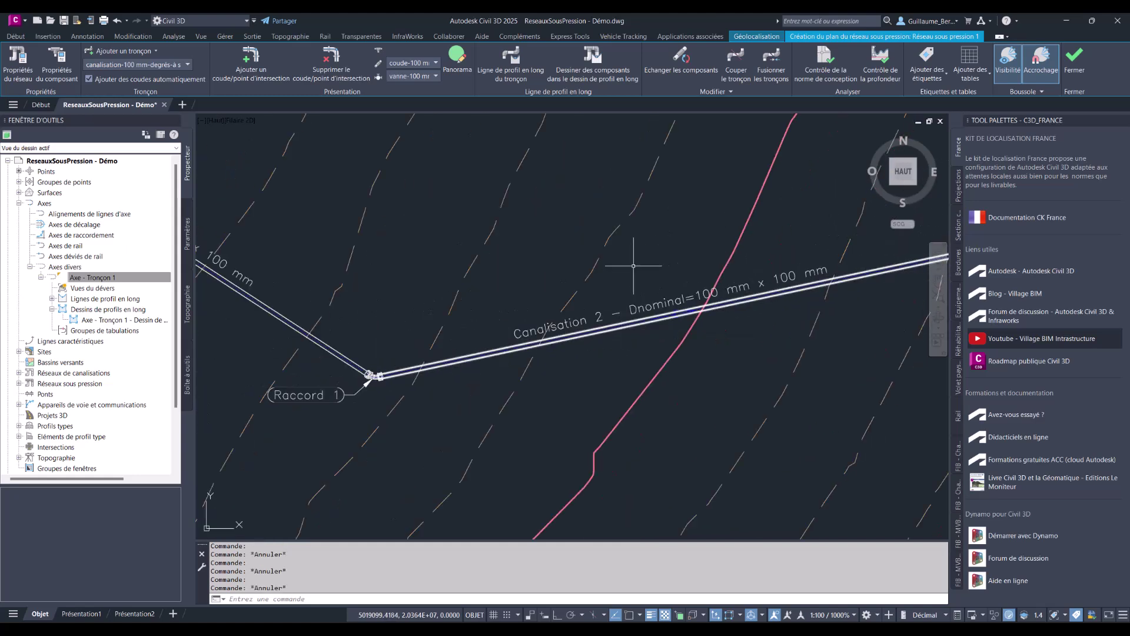
Try to move the pipe run's bend at Raccord 1 a short distance up and to the right in plan.
scroll(616, 328, "up", 3)
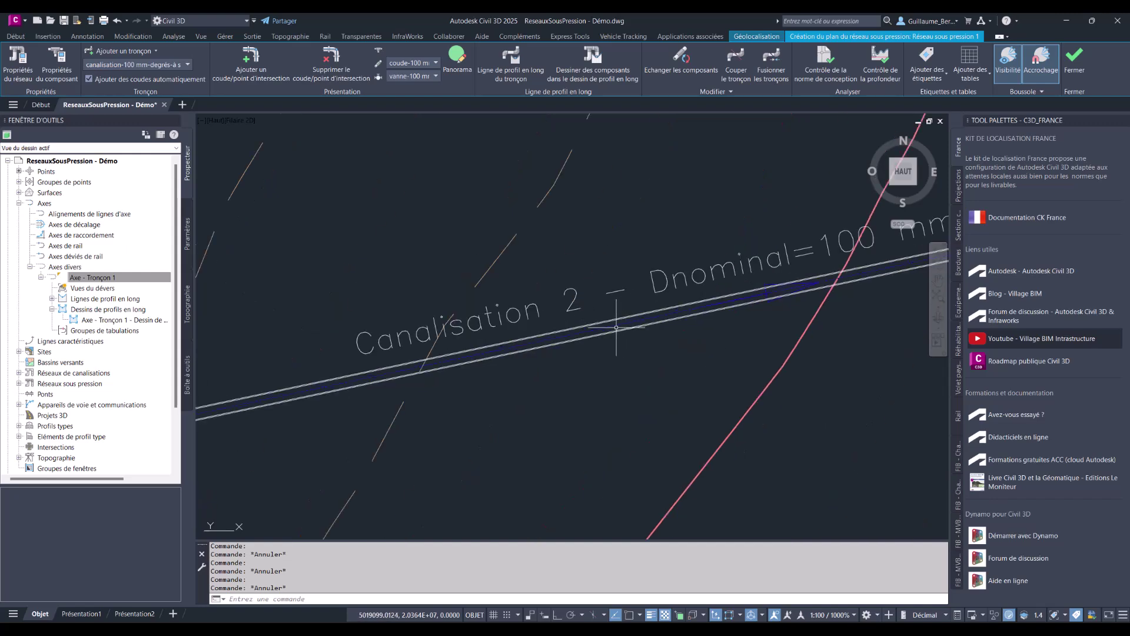
scroll(616, 328, "down", 3)
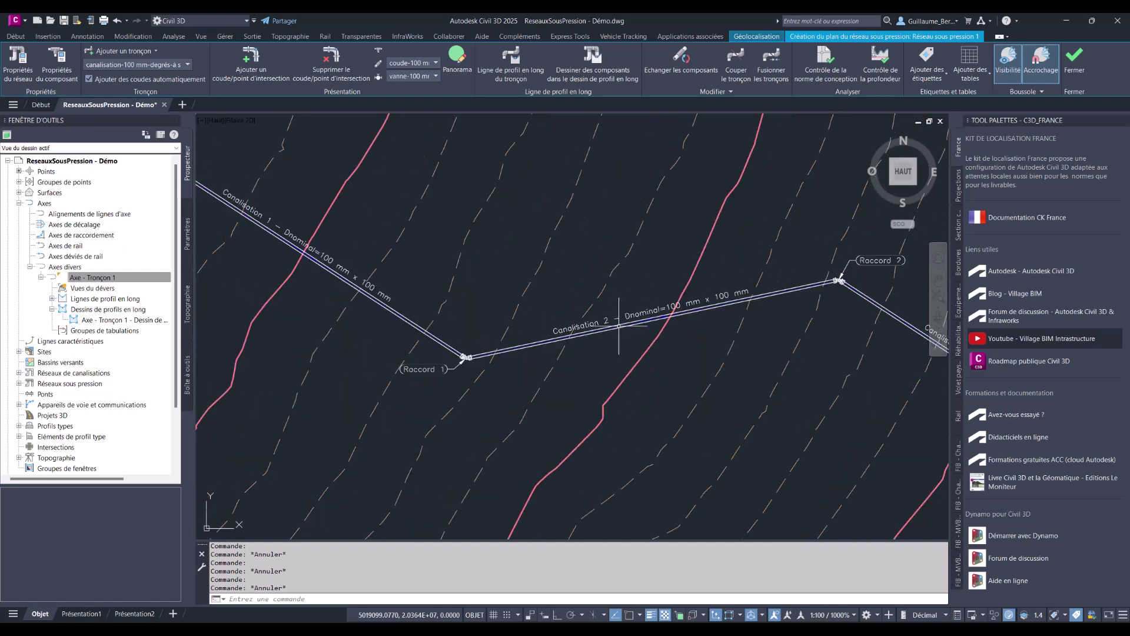
scroll(592, 340, "up", 5)
left_click(587, 348)
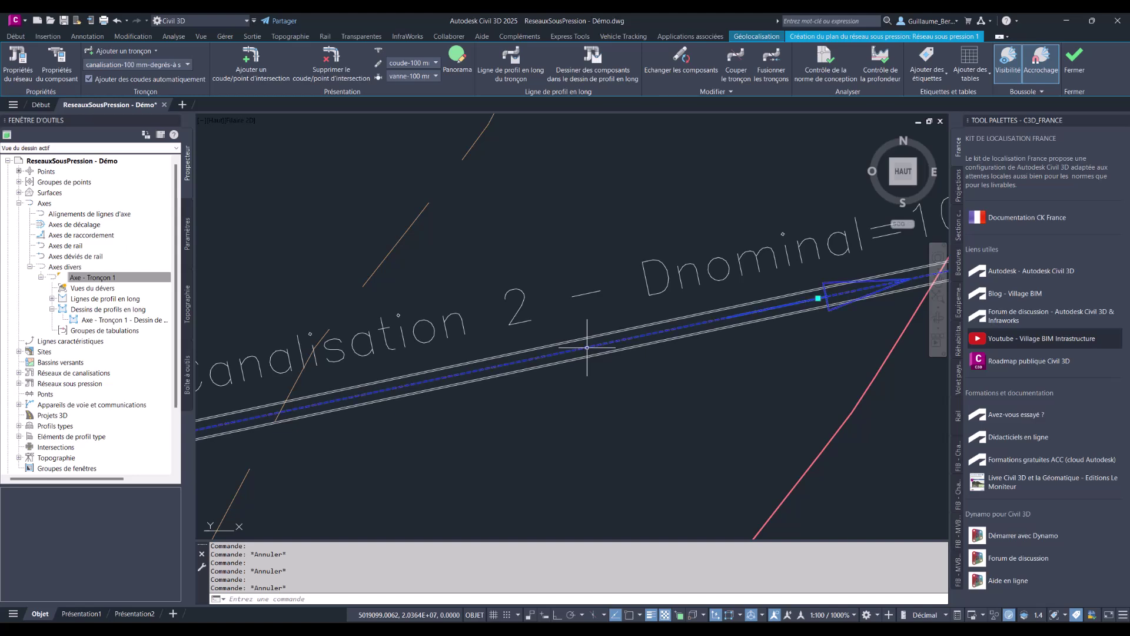
scroll(587, 348, "down", 3)
scroll(530, 308, "up", 3)
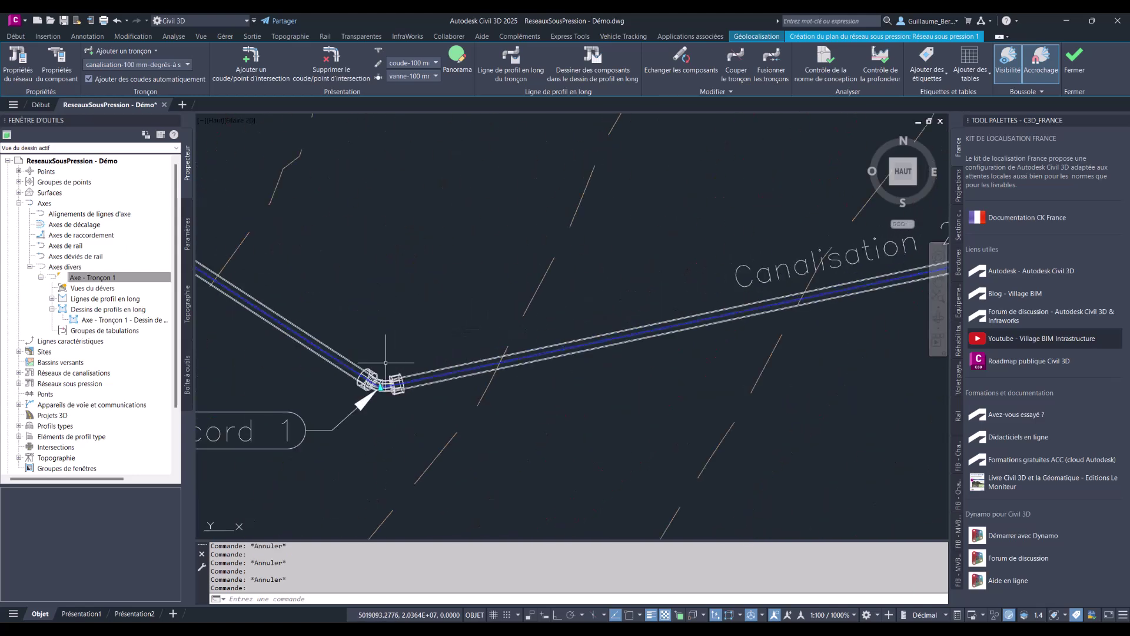
left_click(381, 387)
left_click(410, 306)
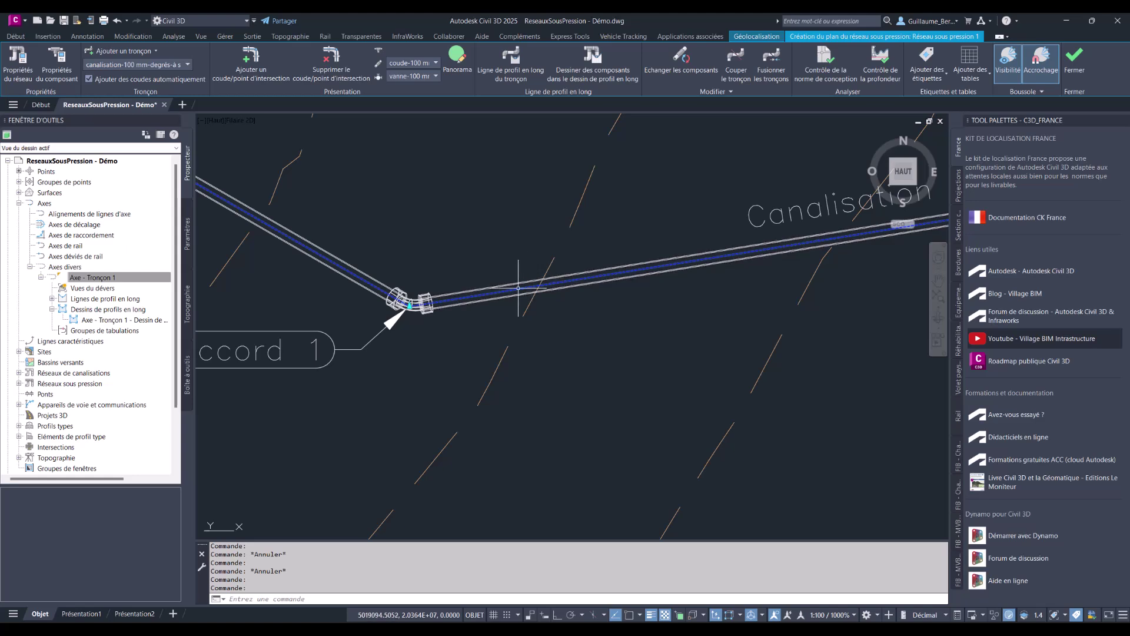
Undo the move of the bend at Raccord 1.
key("ctrl+z")
scroll(512, 271, "down", 5)
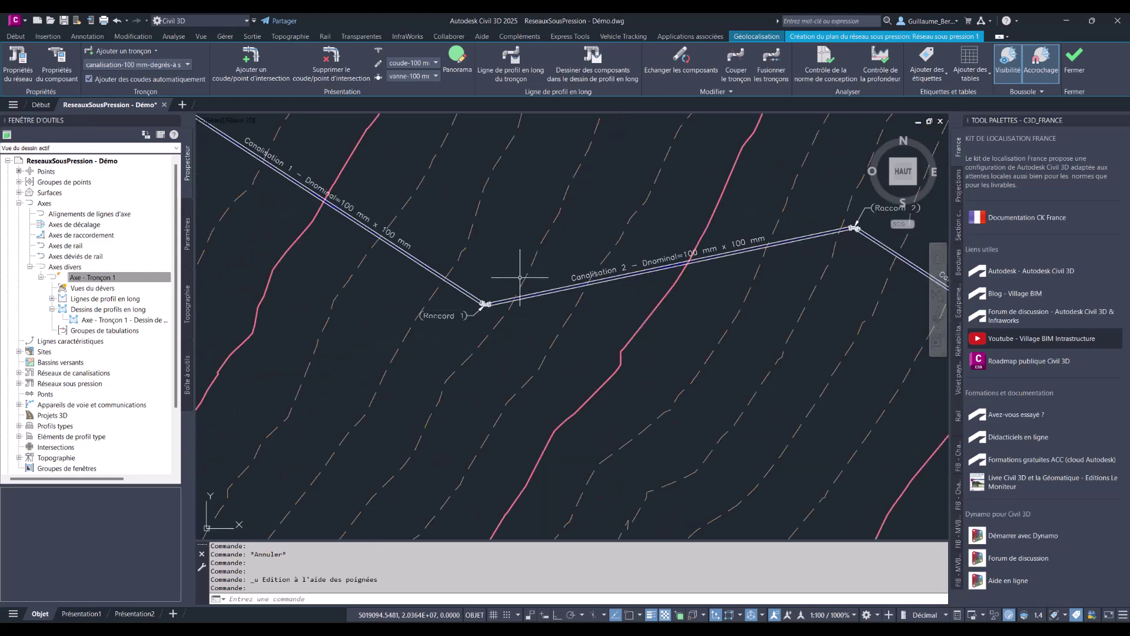
middle_click_drag(520, 277, 465, 319)
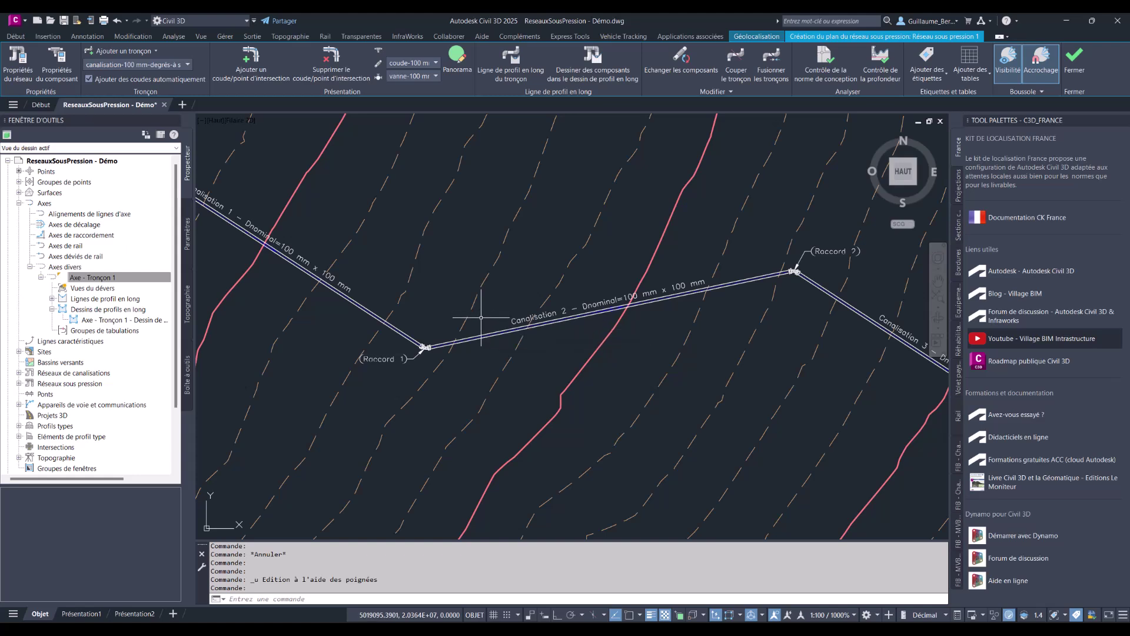
Open the Panorama table for the pipe run and widen the Altitude de fin du sommet externe column to read its heading.
scroll(506, 303, "up", 6)
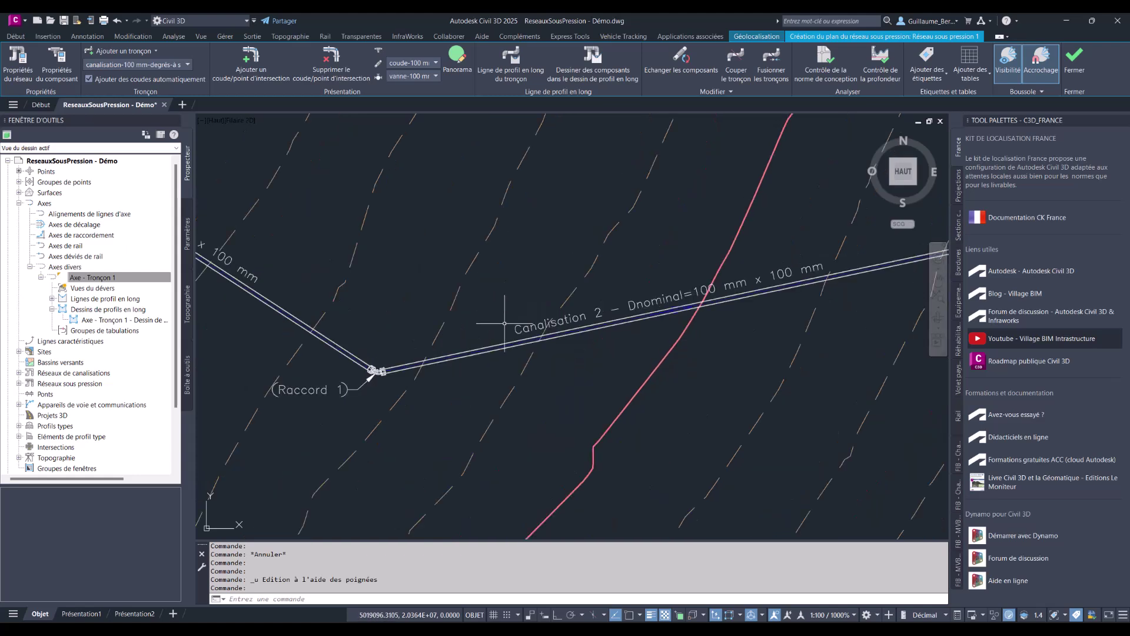
left_click(512, 357)
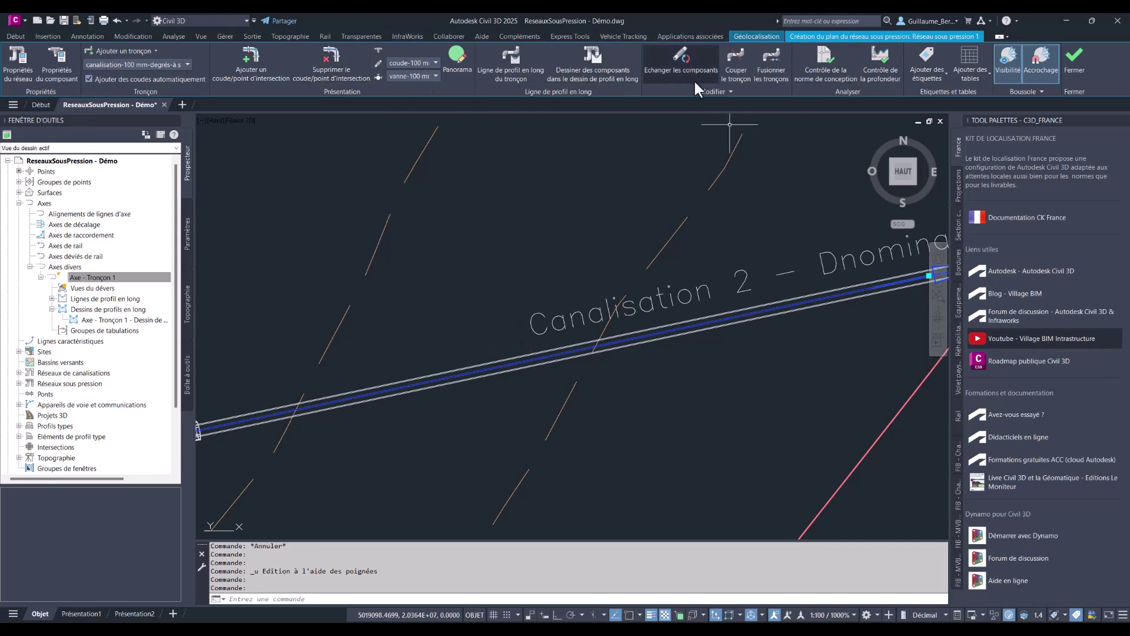
left_click(462, 50)
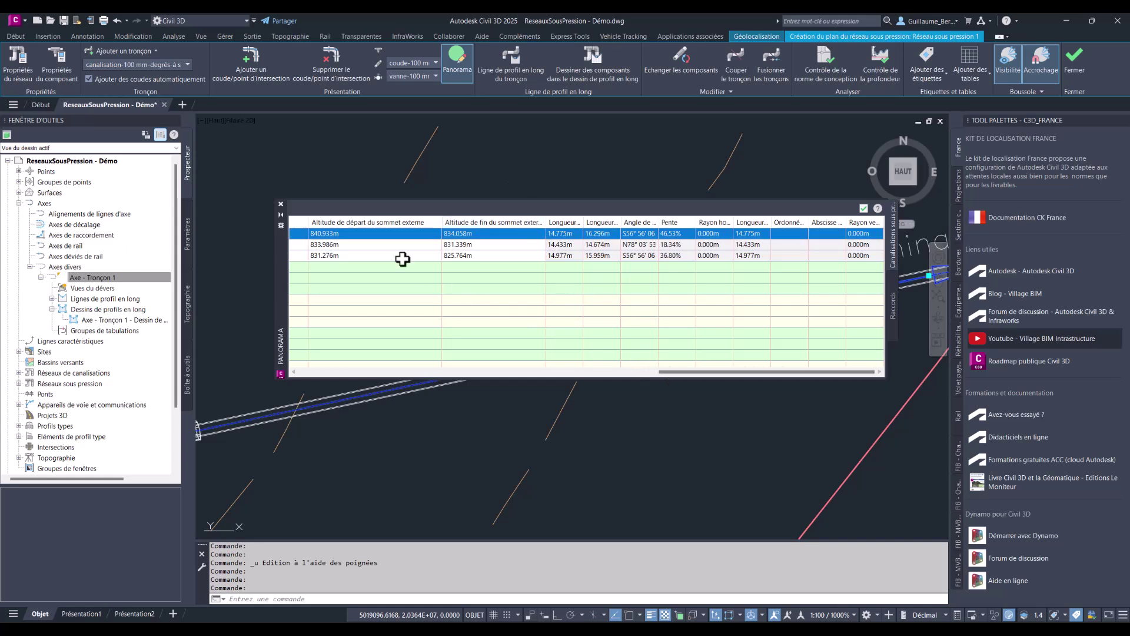
left_click(383, 246)
left_click_drag(677, 372, 652, 371)
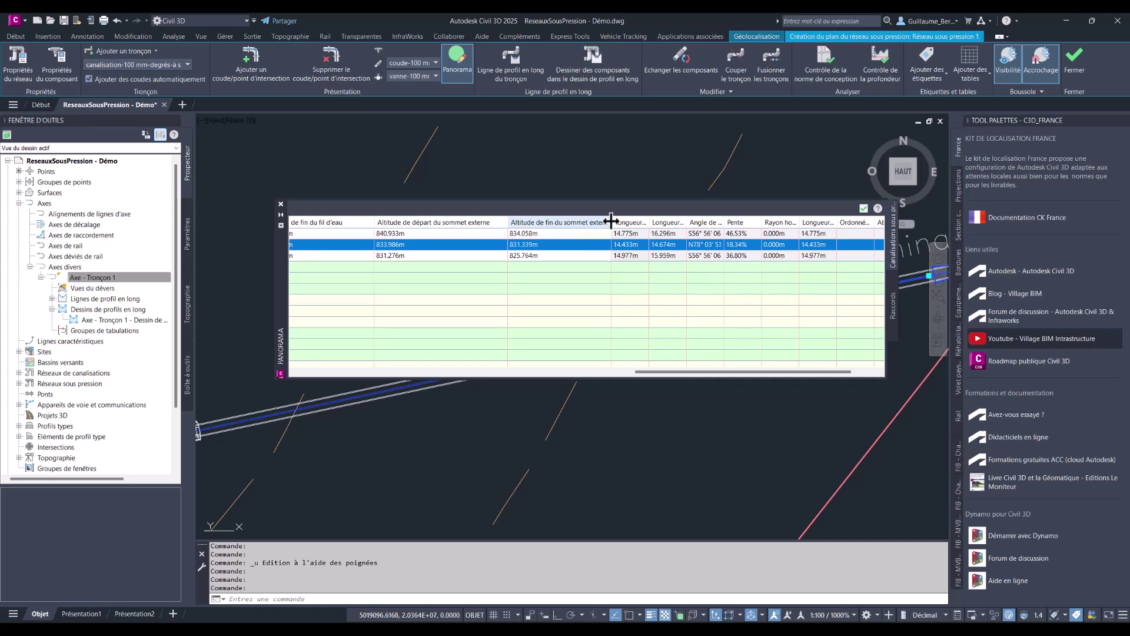
left_click_drag(611, 221, 625, 222)
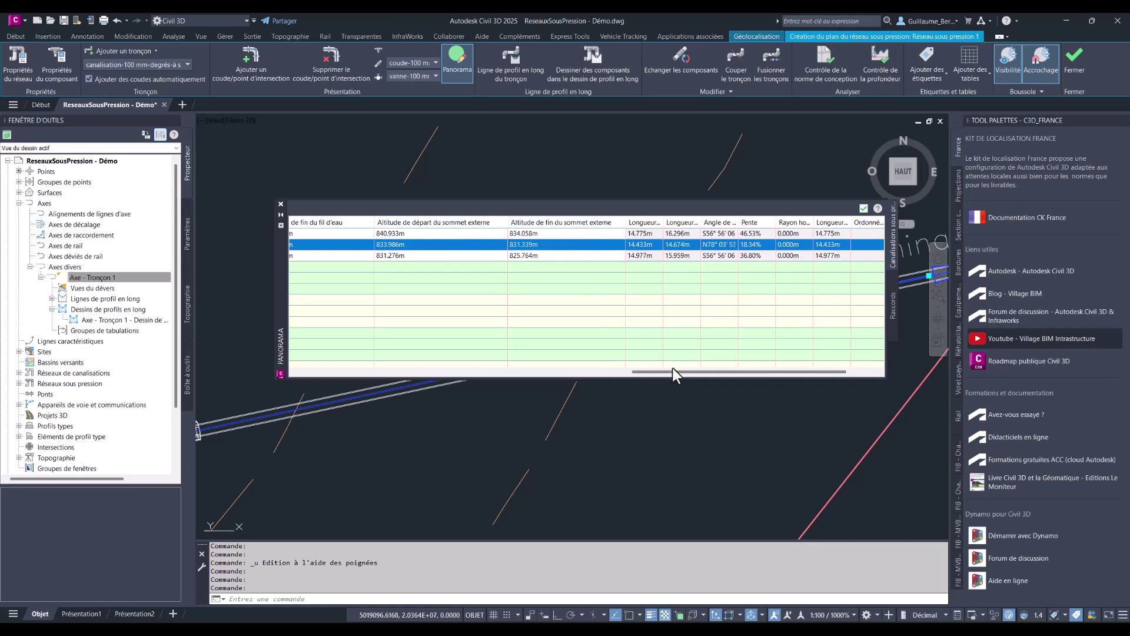
left_click_drag(672, 372, 648, 372)
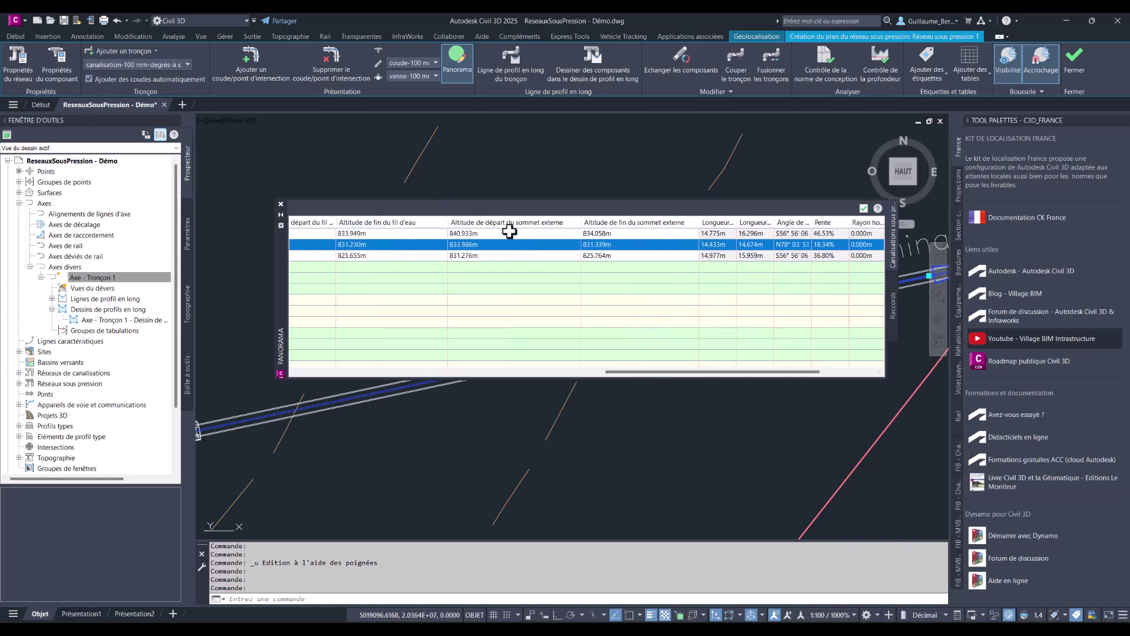
Review the invert and outer crown elevations of the three pipes, close the Panorama table and clear the selection.
left_click(478, 237)
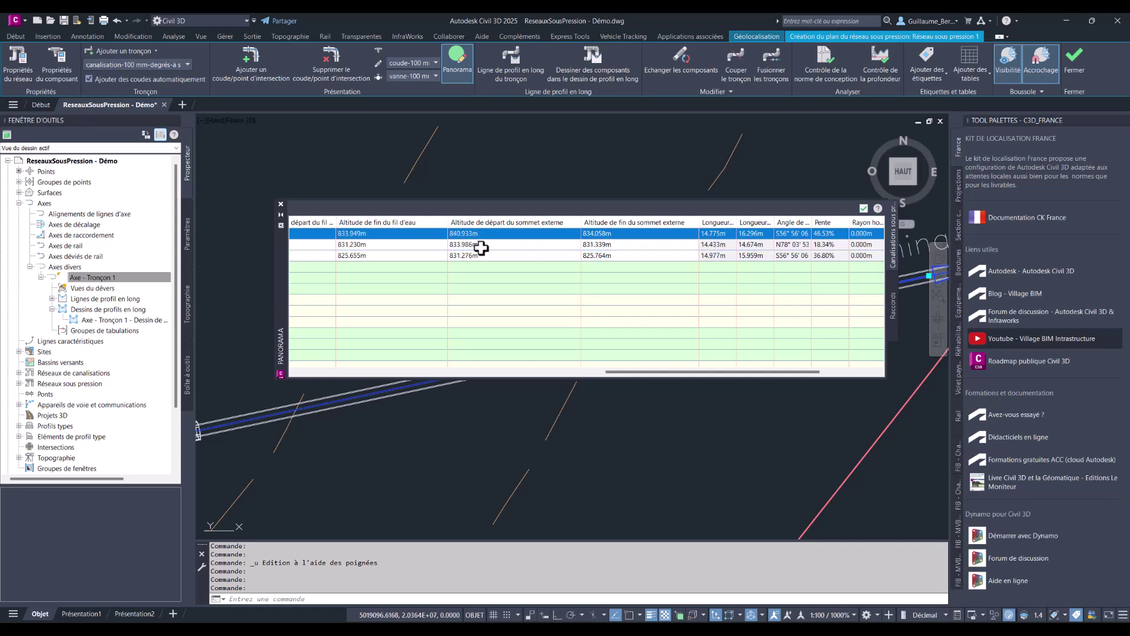
left_click(481, 247)
left_click(479, 257)
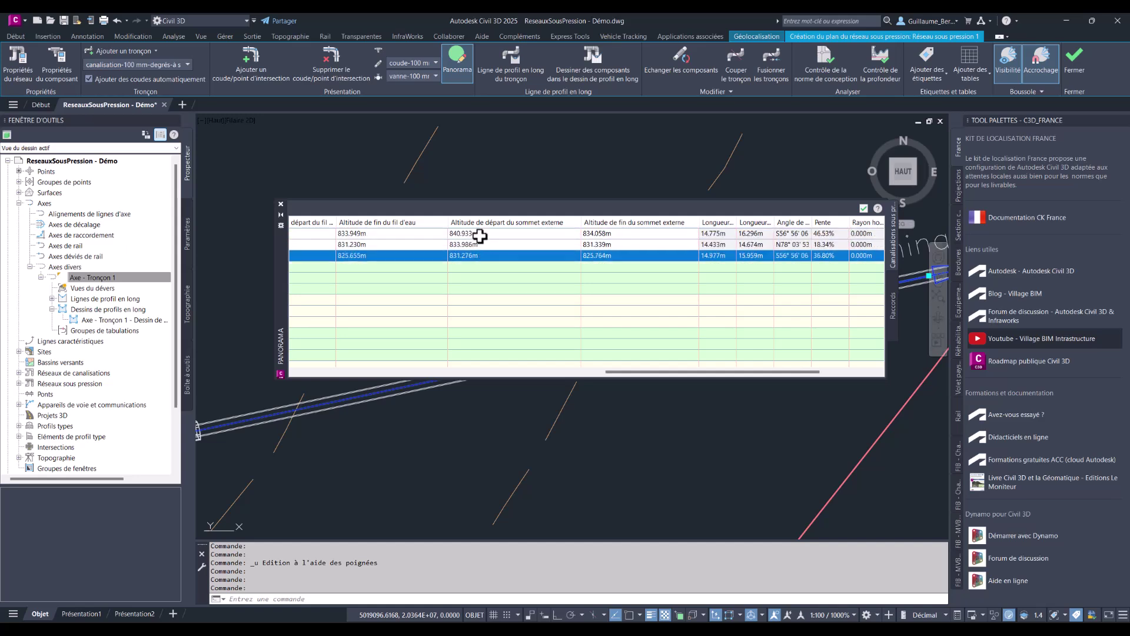
left_click(480, 236)
left_click(481, 245)
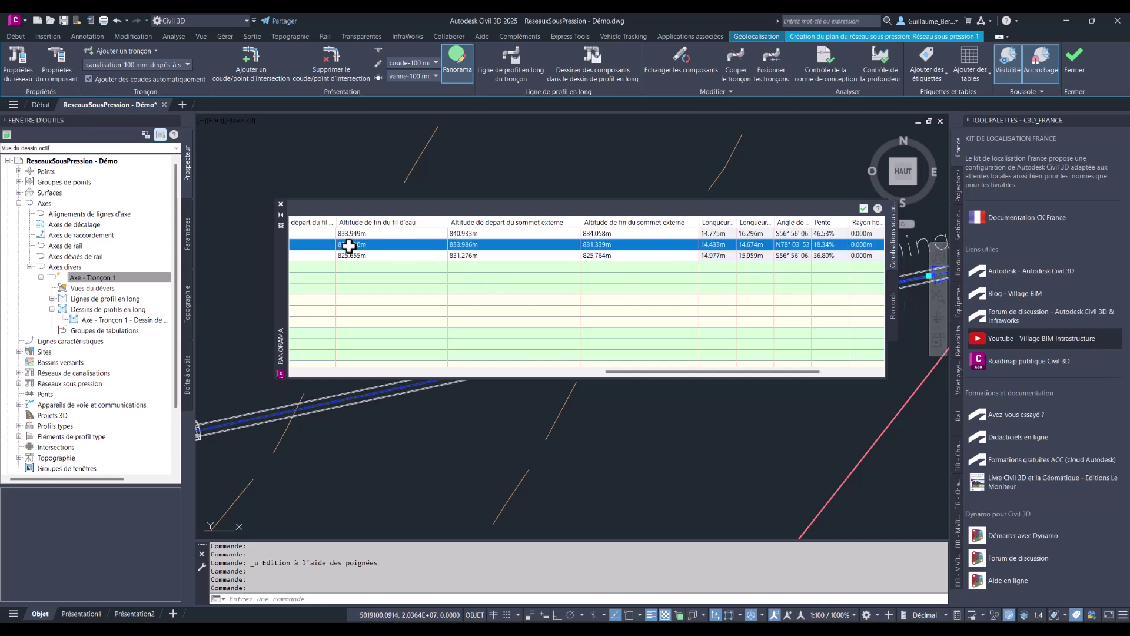
left_click(377, 256)
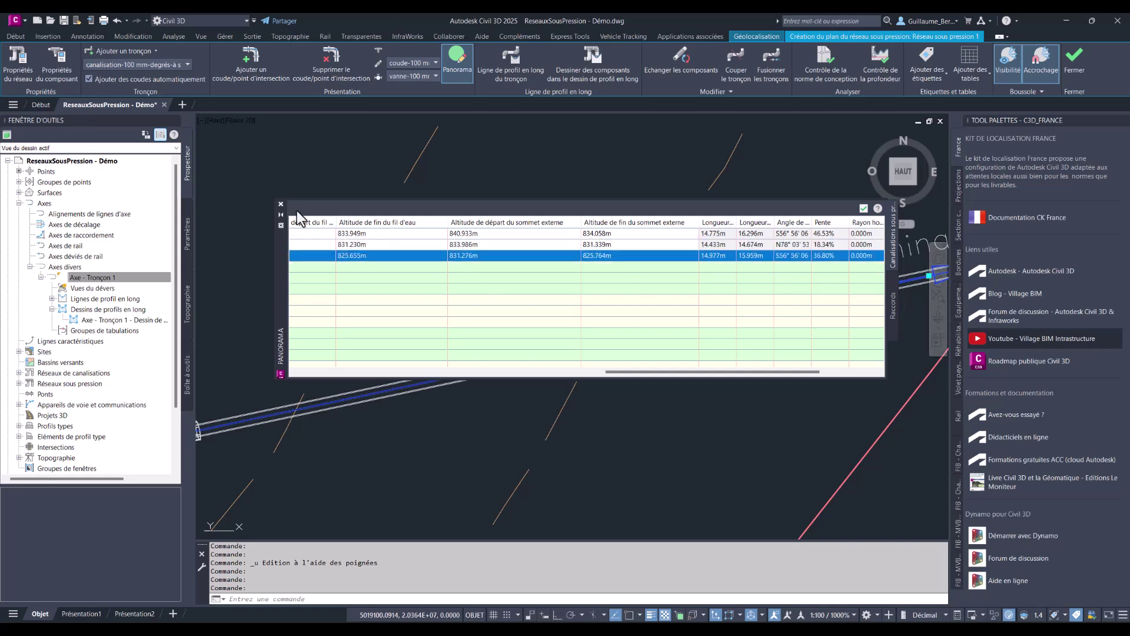
left_click(401, 234)
right_click(400, 234)
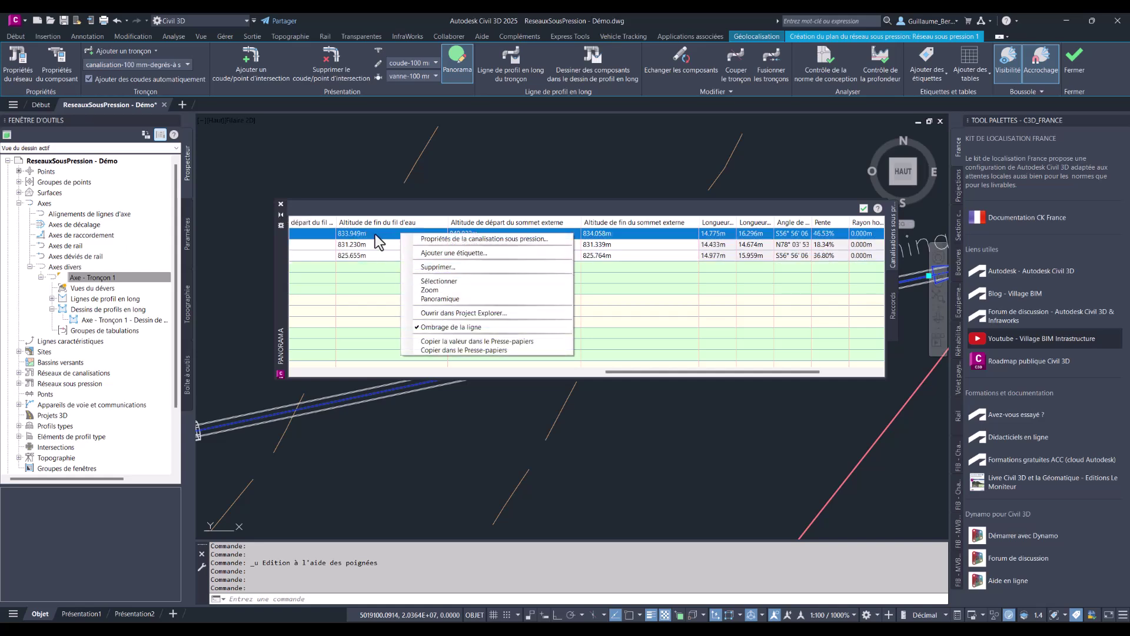
left_click(281, 204)
key("Escape")
key("Escape")
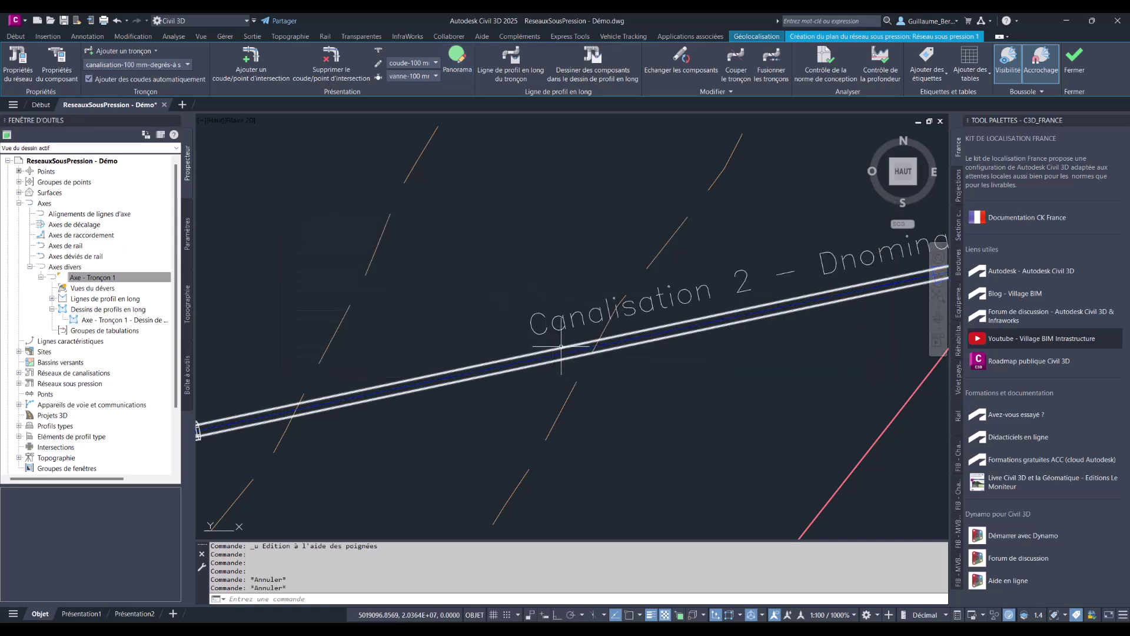
Open the selected pipe Canalisation 2 in Project Explorer and move its window aside to uncover more of the plan.
left_click(559, 348)
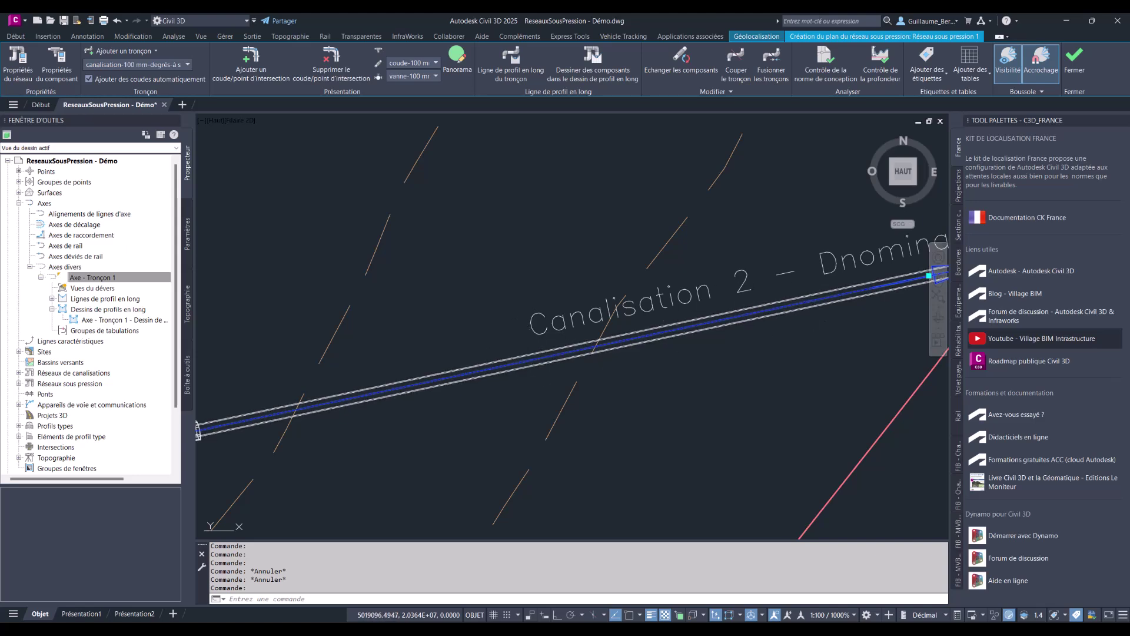
scroll(524, 333, "down", 2)
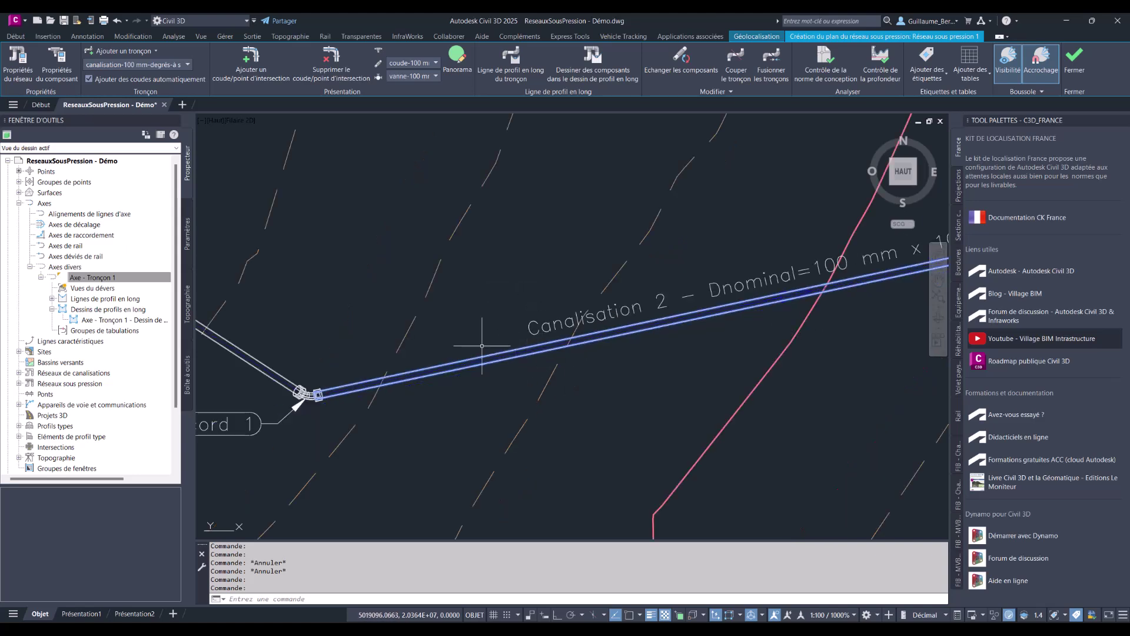
scroll(615, 327, "up", 2)
right_click(613, 325)
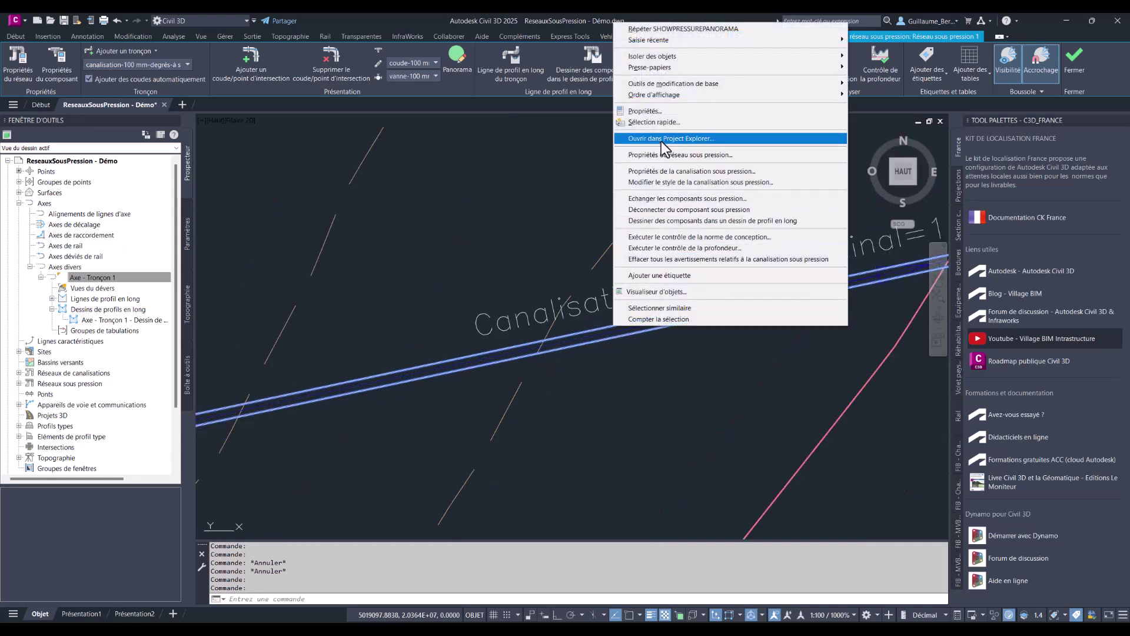
left_click(660, 153)
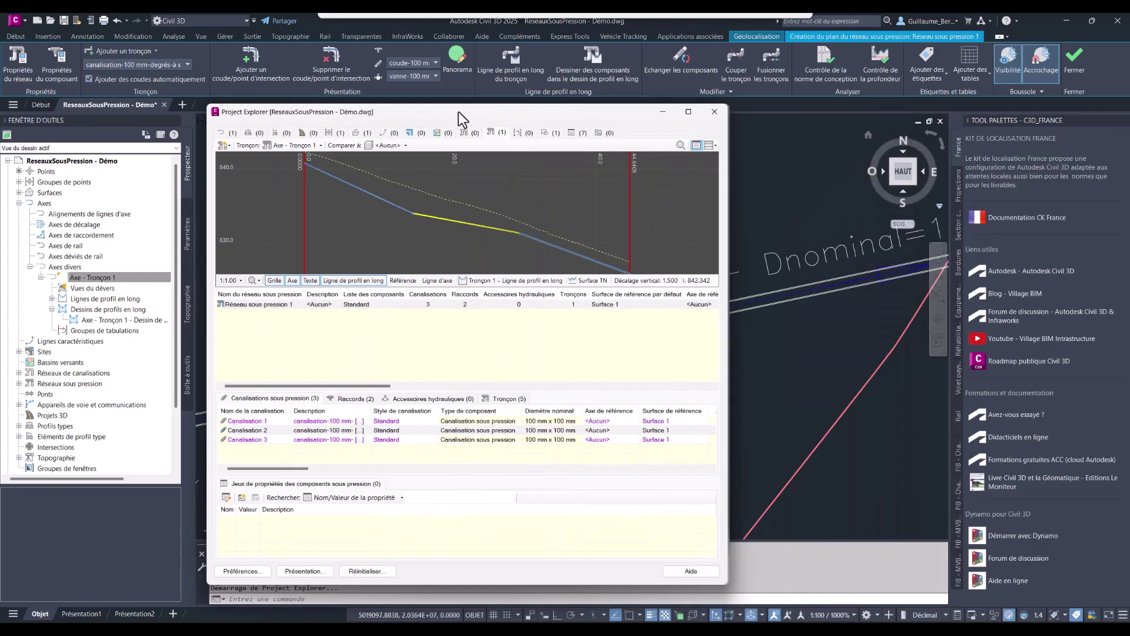
mouse_move(462, 114)
left_mouse_down()
mouse_move(295, 94)
mouse_move(322, 113)
mouse_move(375, 114)
left_mouse_up()
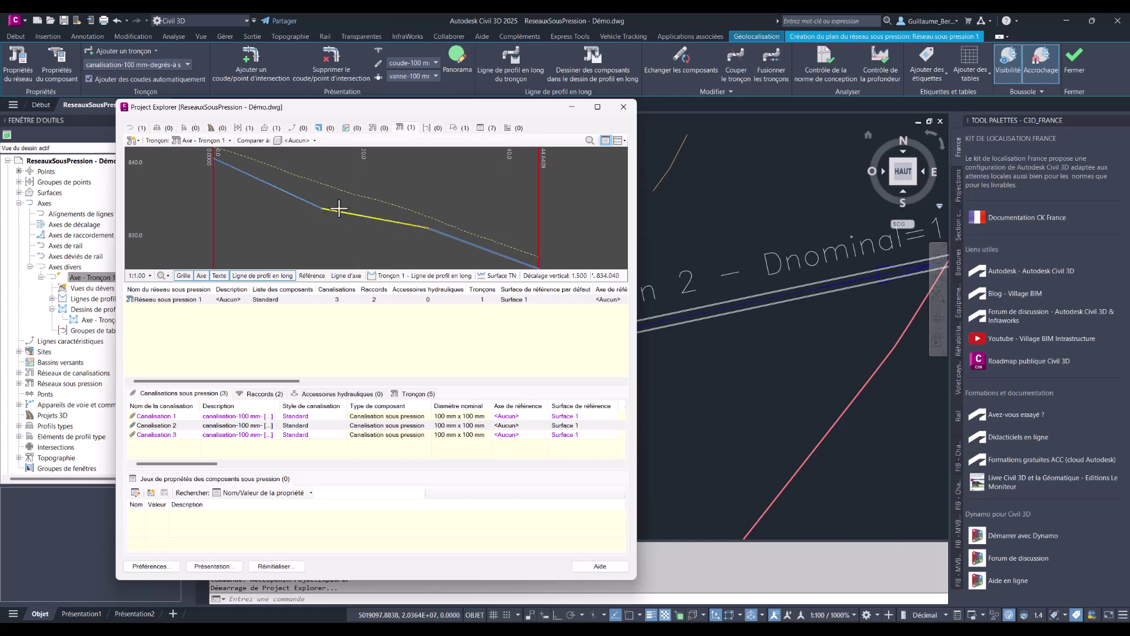
Select Canalisation 1, Canalisation 2 and Canalisation 3 in turn in the pipe table to locate each in the profile preview.
left_click(240, 416)
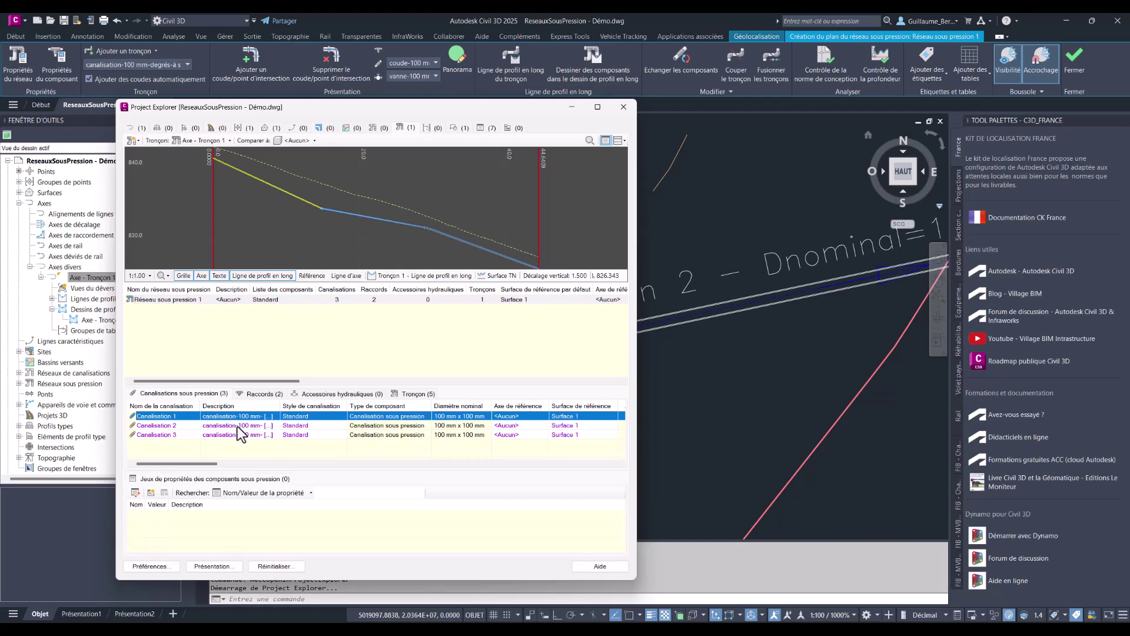
left_click(238, 426)
left_click(234, 436)
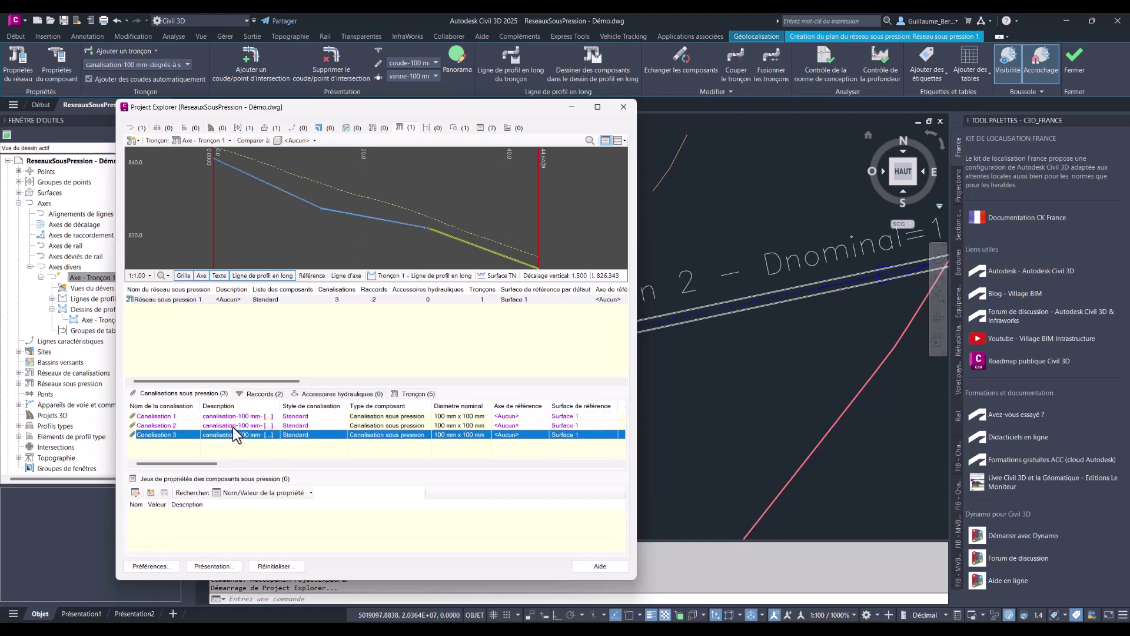
Zoom the AutoCAD window to Canalisation 1 from the Project Explorer pipe table and widen the view around that pipe.
left_click(250, 416)
right_click(268, 416)
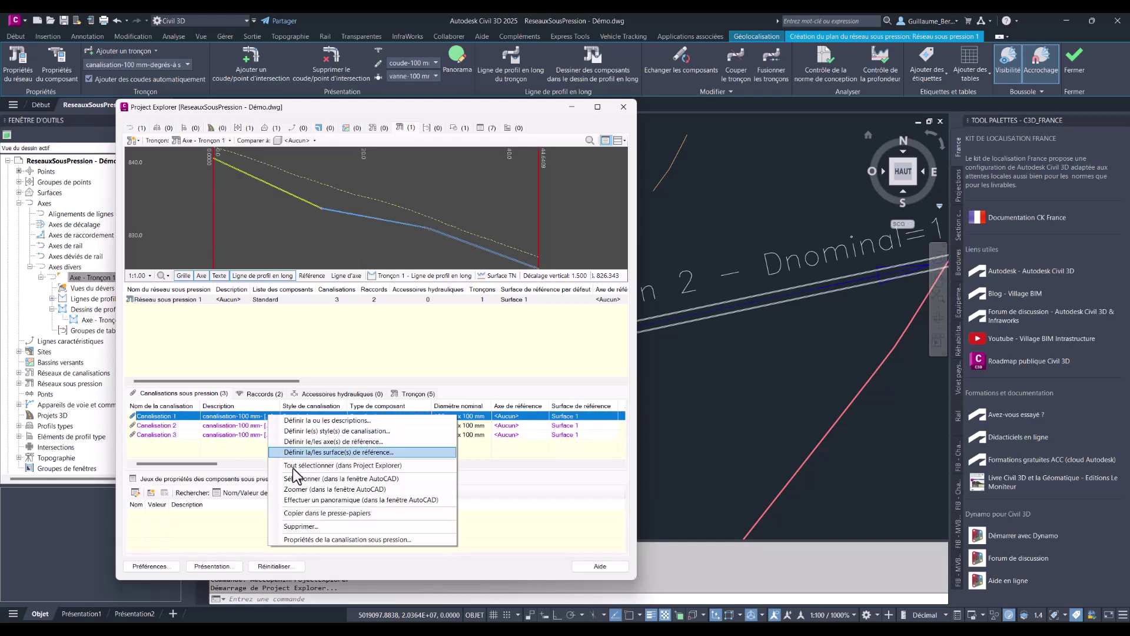
left_click(303, 491)
scroll(757, 315, "down", 2)
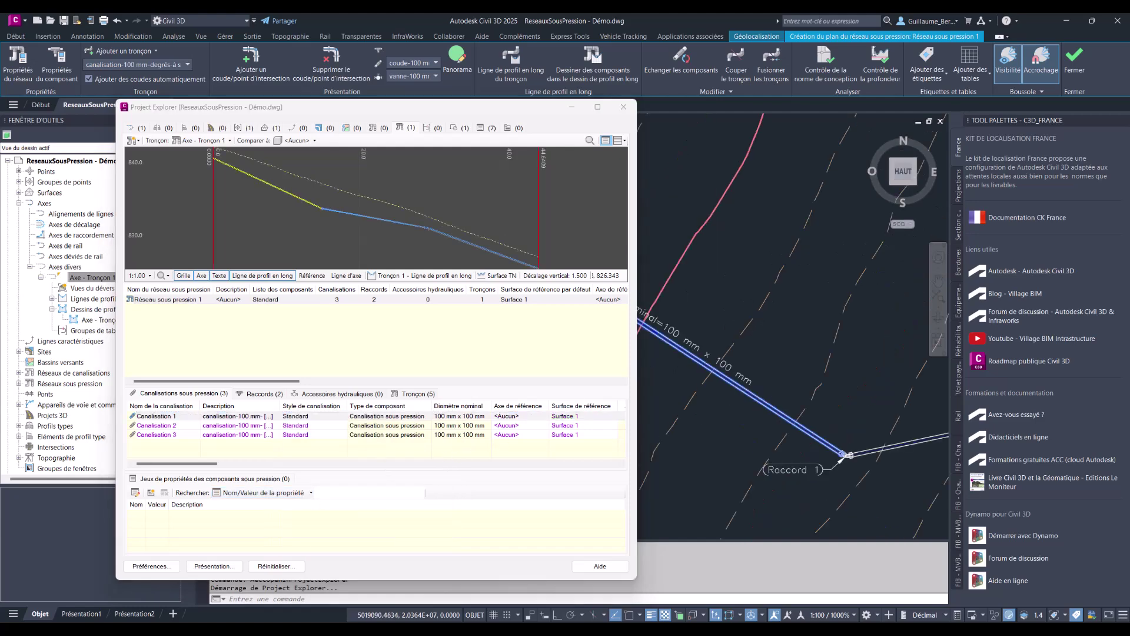
scroll(805, 294, "down", 4)
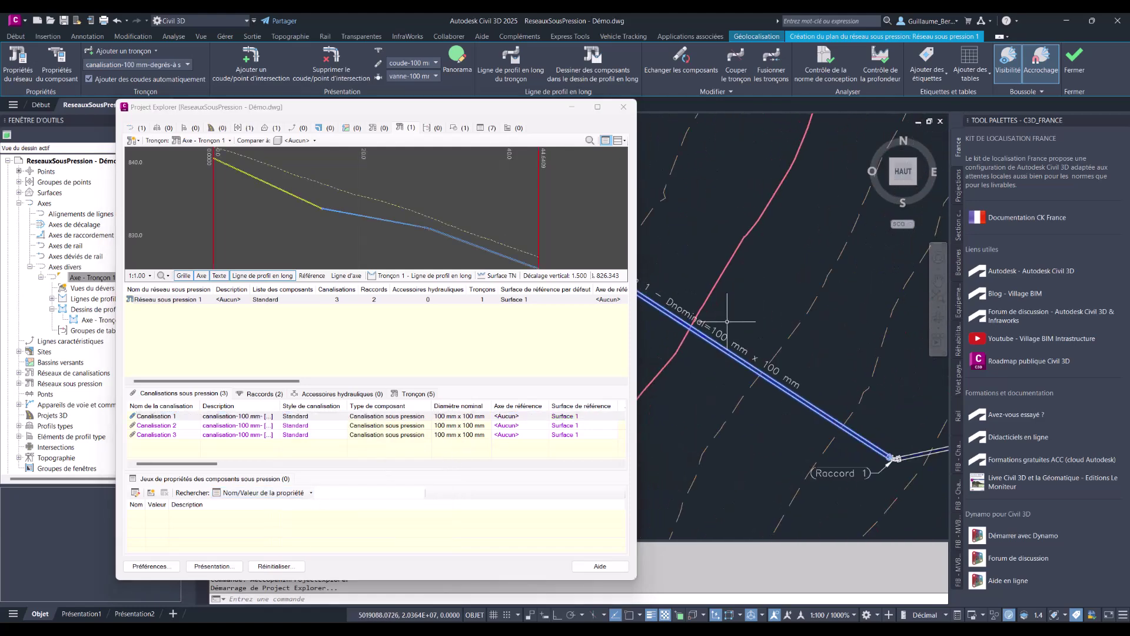
scroll(743, 315, "down", 3)
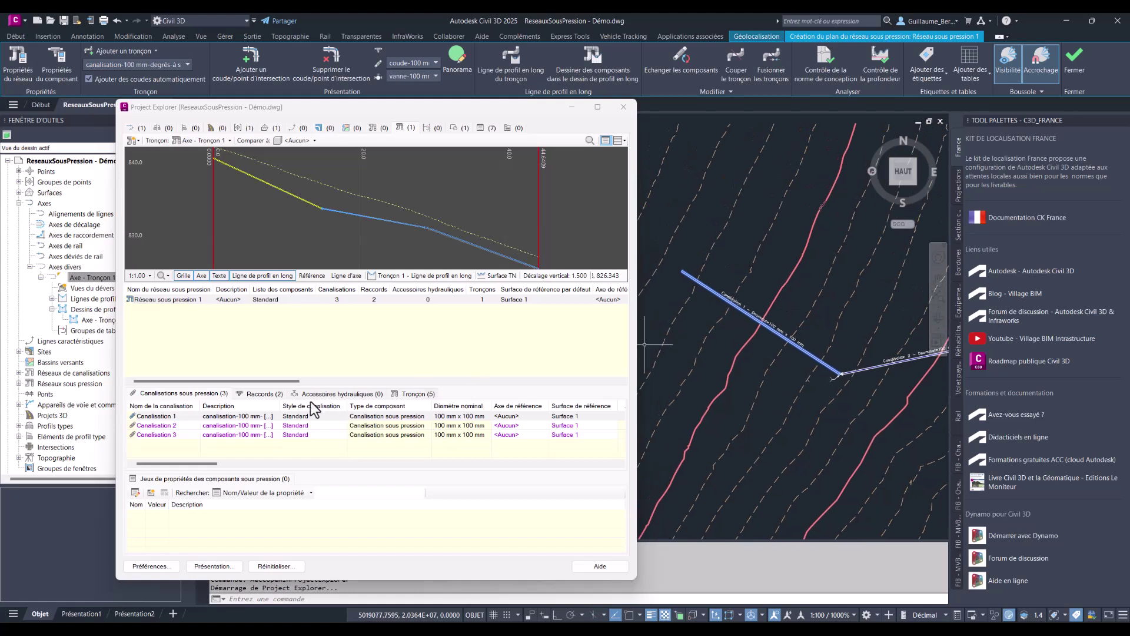
Select Canalisation 1 again in the pipe table and move the Project Explorer window back over the drawing.
left_click(182, 416)
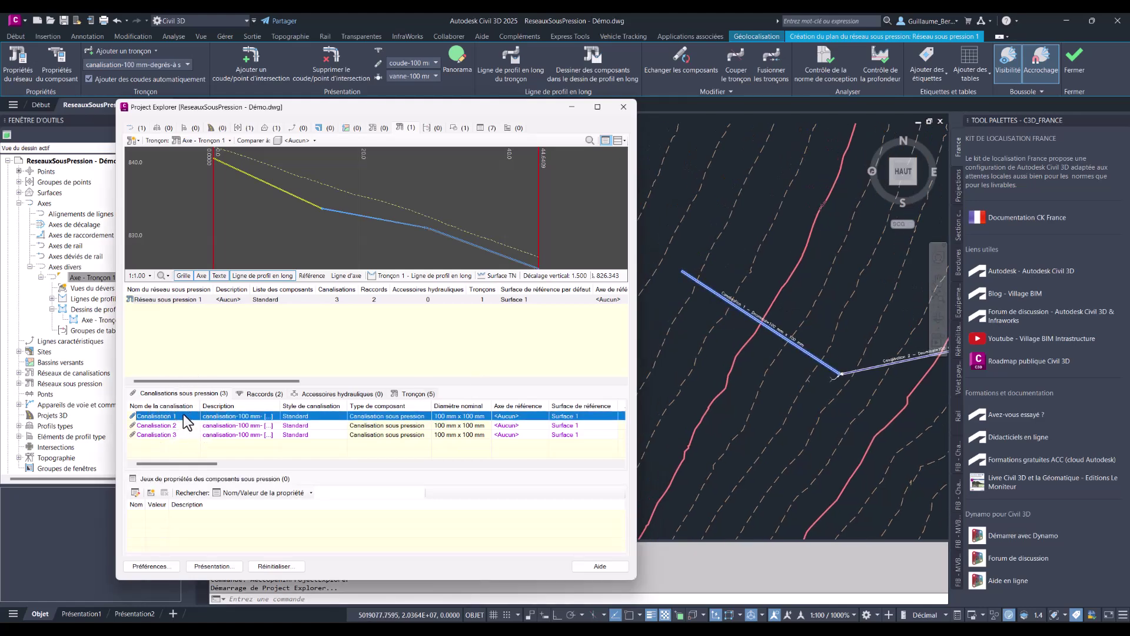
left_click(183, 414)
left_click(183, 414)
left_click(183, 415)
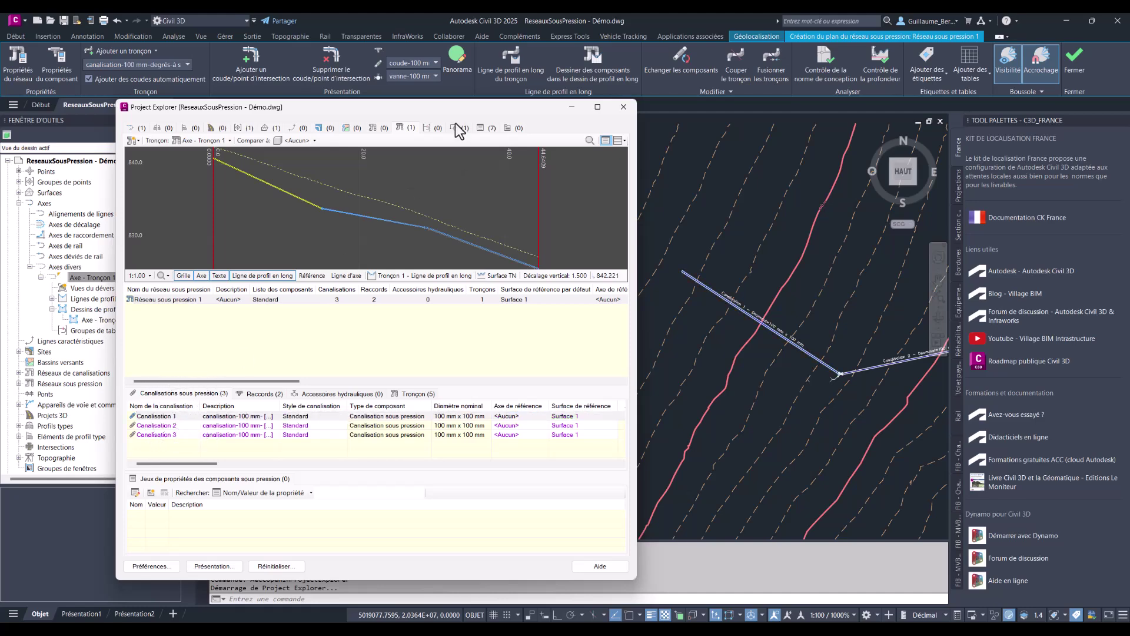
left_click_drag(455, 109, 564, 110)
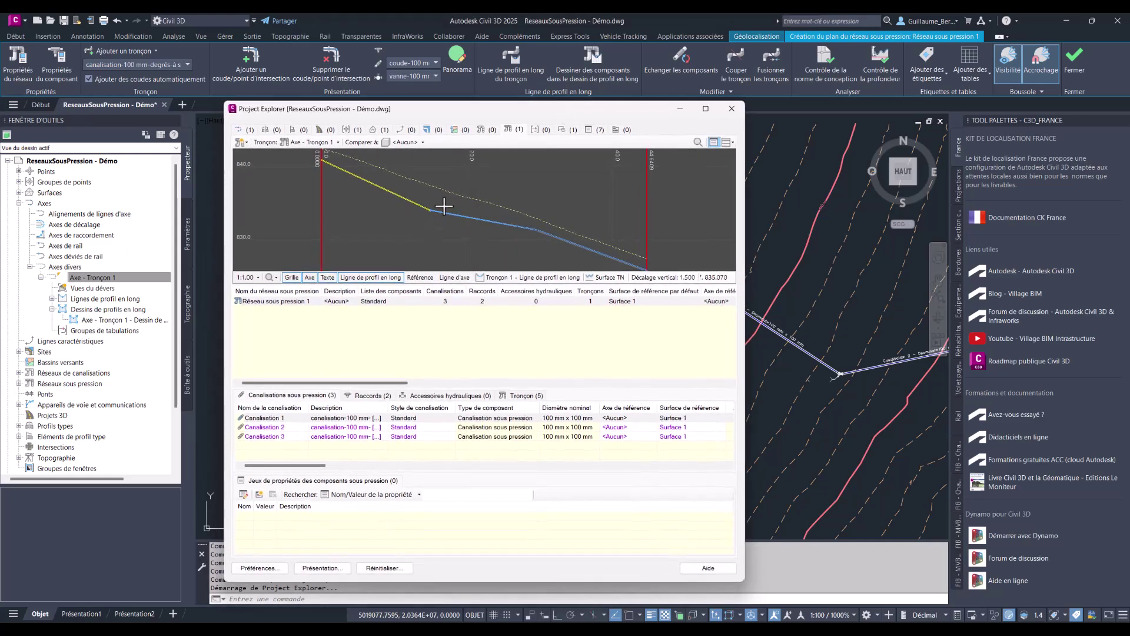
Leave Project Explorer, bring the pipe run into view and close the plan layout tools of Réseau sous pression 1.
middle_click_drag(753, 242, 432, 222)
scroll(460, 273, "up", 3)
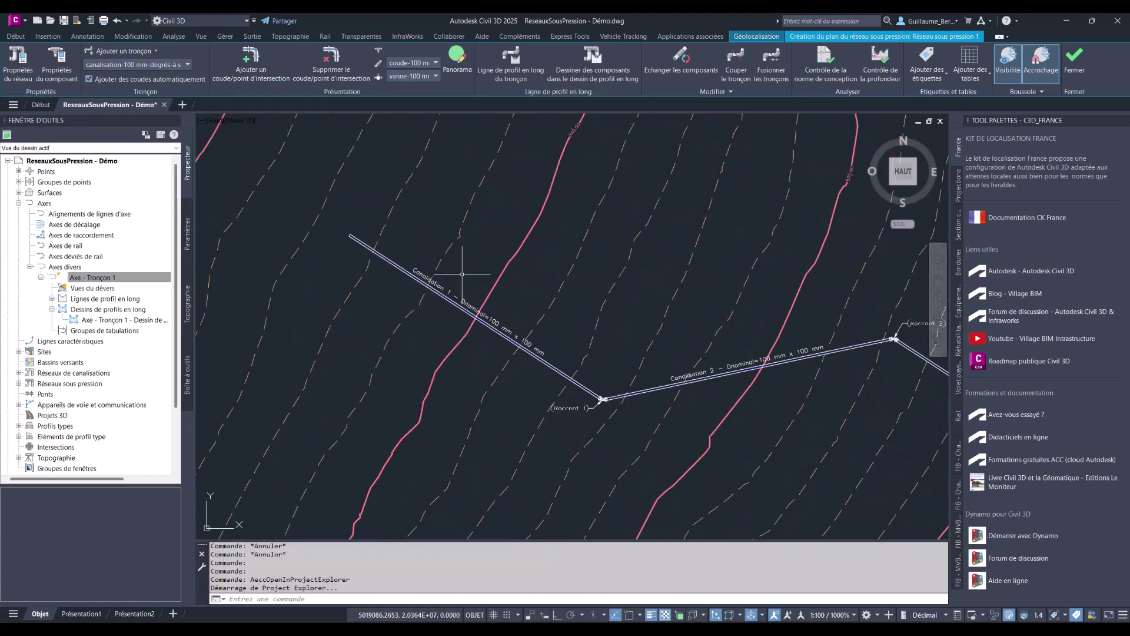
middle_click_drag(462, 273, 343, 245)
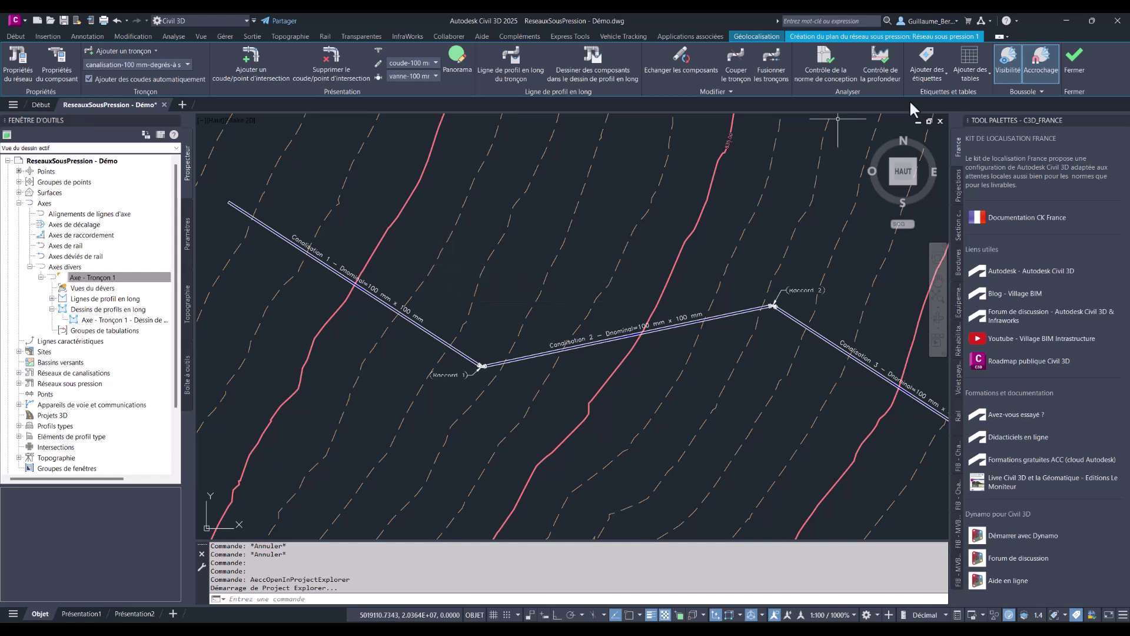
left_click(1076, 59)
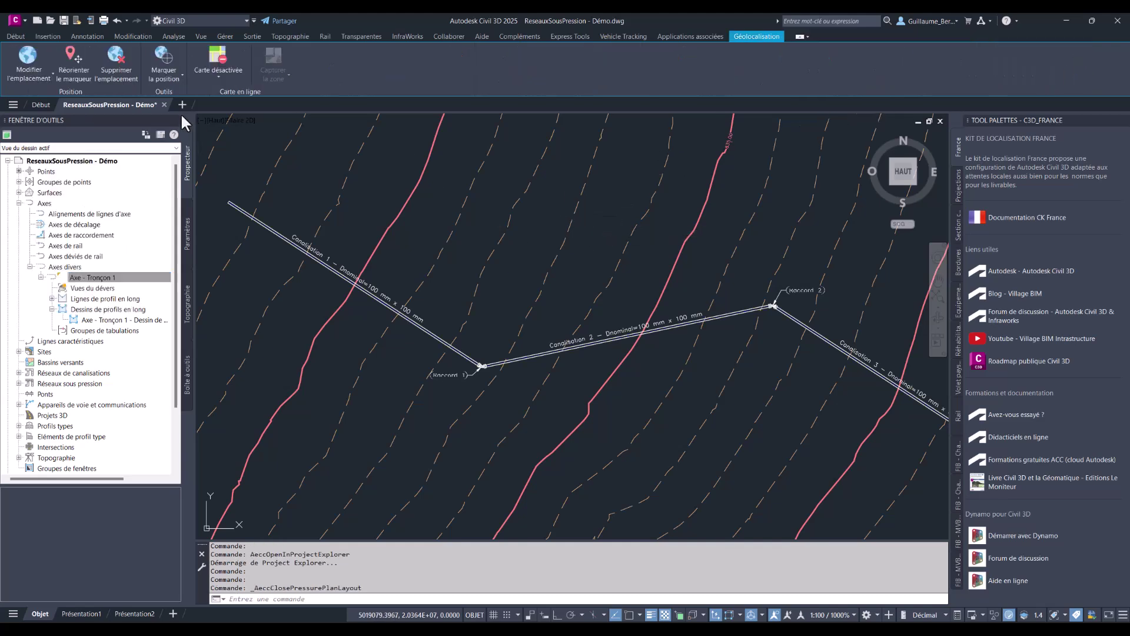
Start creating a profile view for Axe - Tronçon 1 and review the available profile view styles, keeping Profil en Long.
left_click(14, 36)
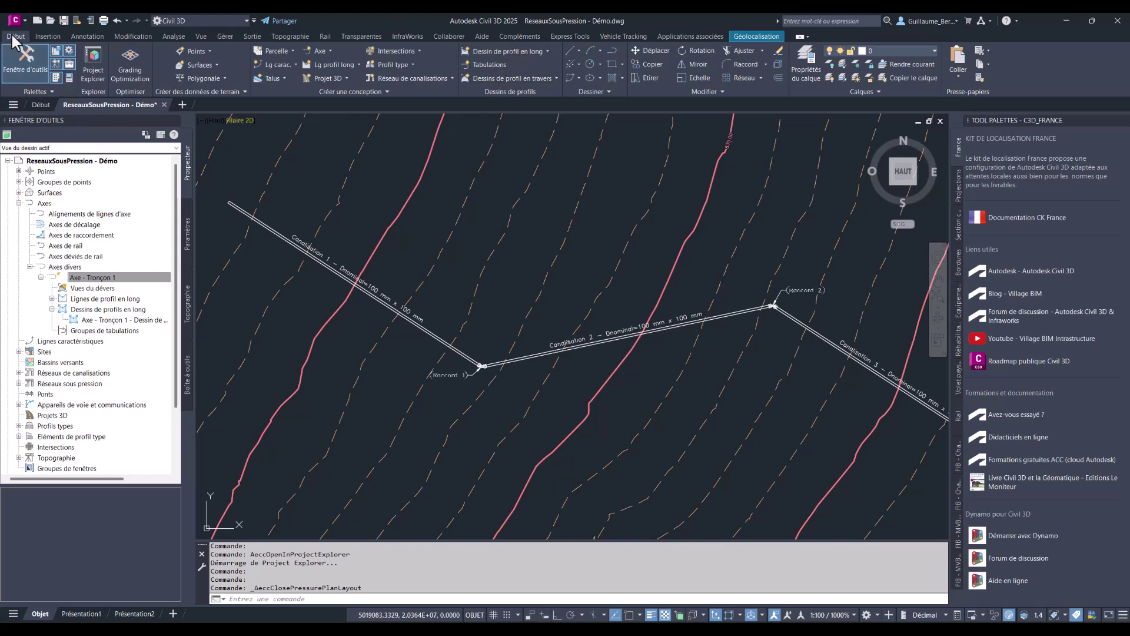
left_click(543, 51)
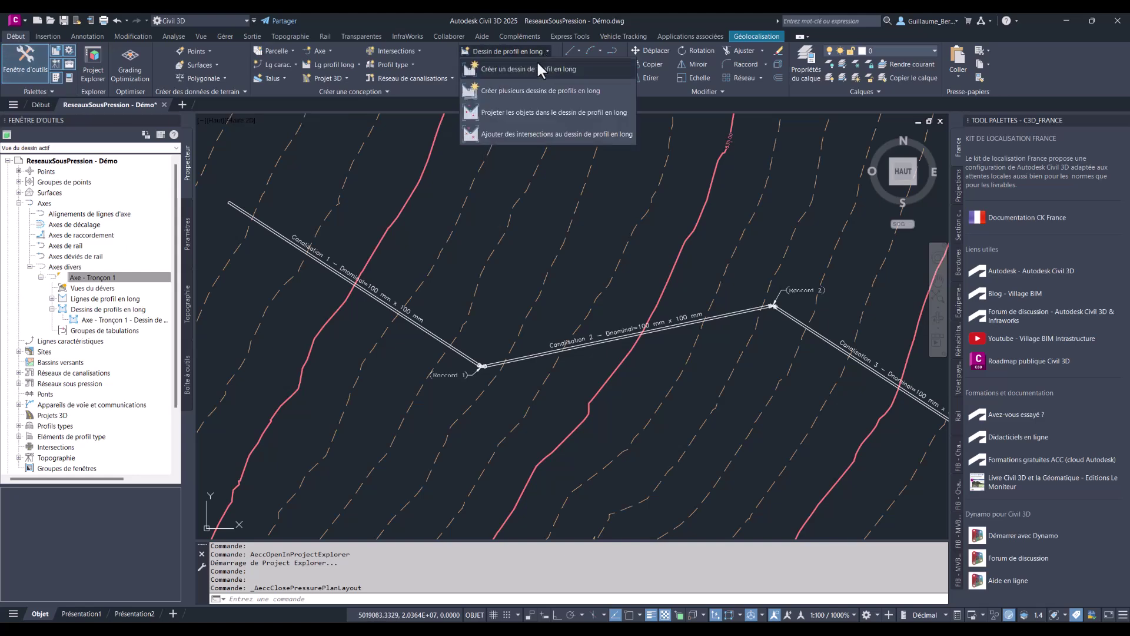
left_click(535, 71)
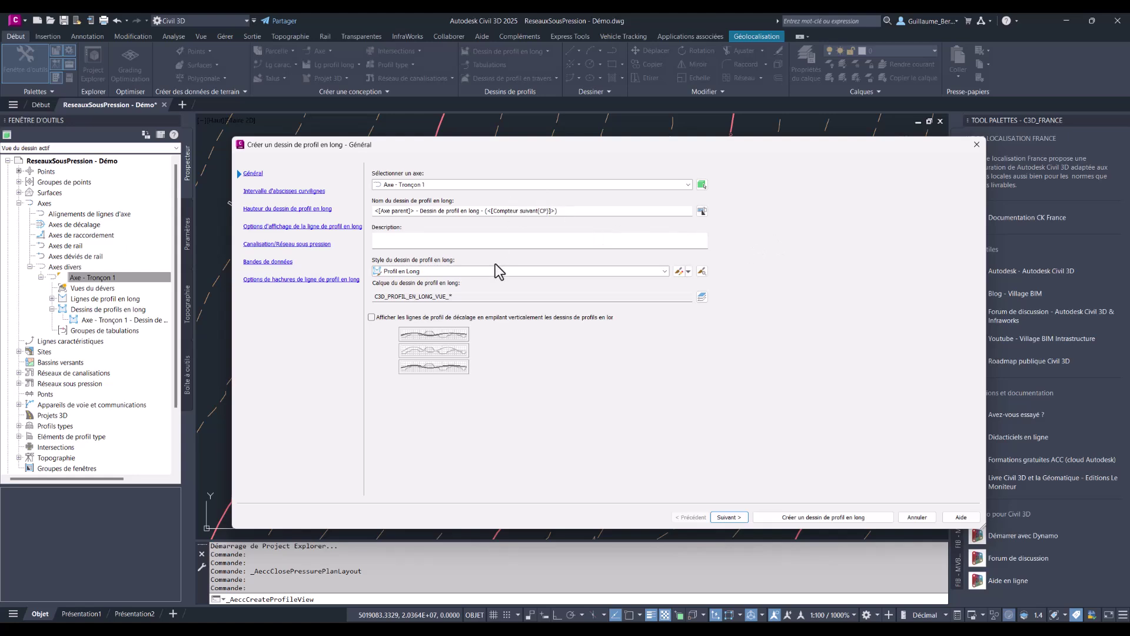
left_click(664, 271)
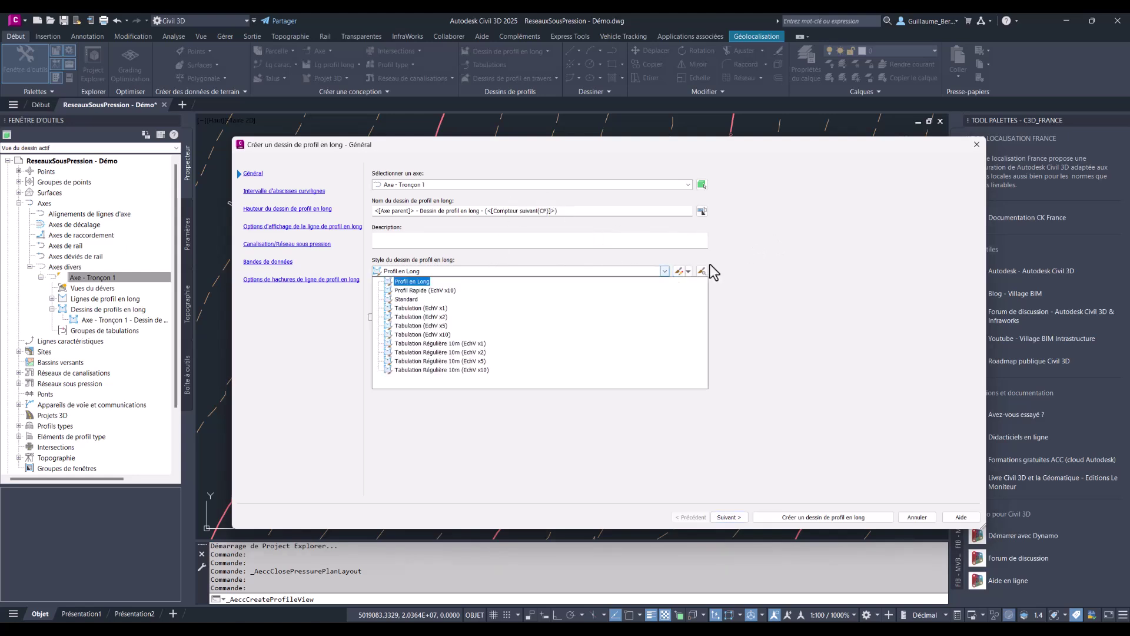
left_click(714, 269)
left_click(653, 271)
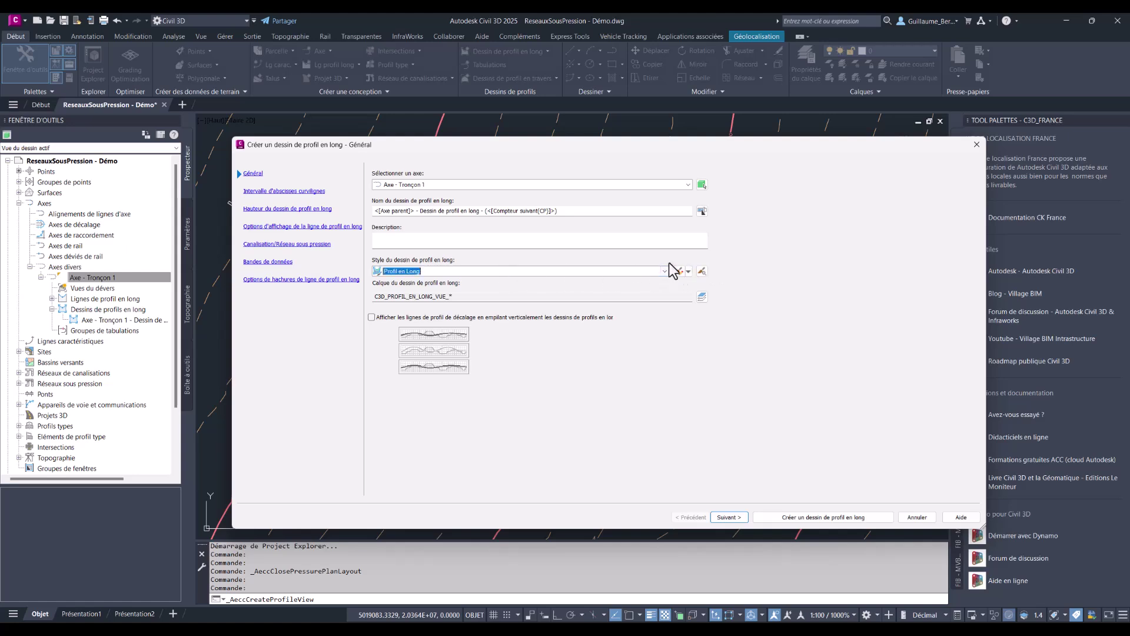
Inspect the axis and title annotation settings of the Profil en Long style, close it unedited and review the style list again.
left_click(679, 272)
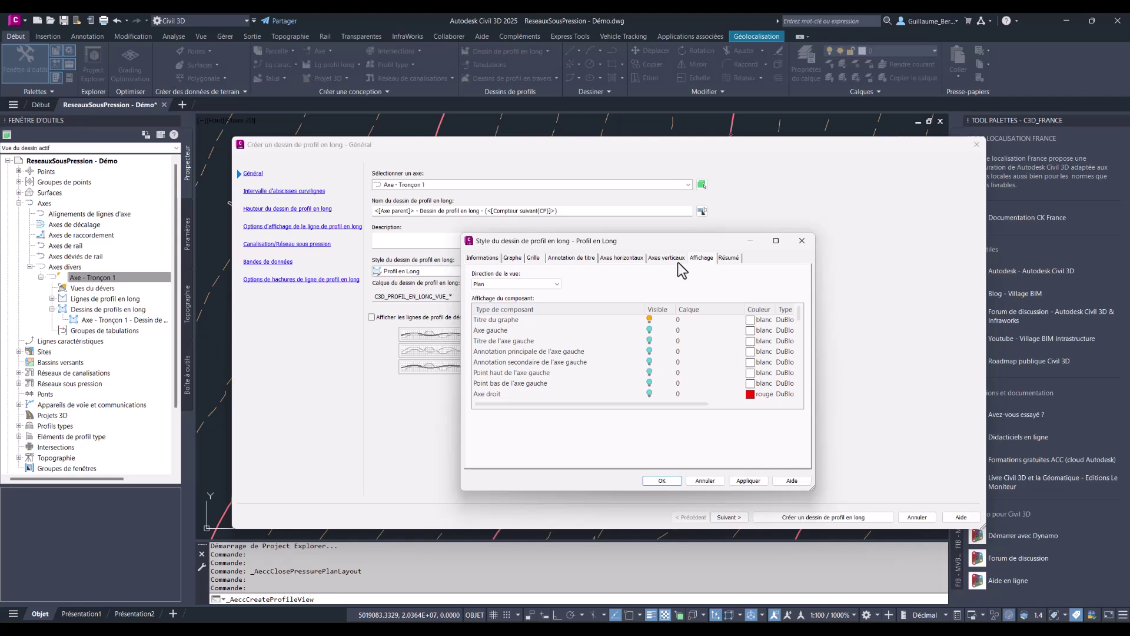
left_click(654, 259)
left_click(625, 258)
left_click(569, 259)
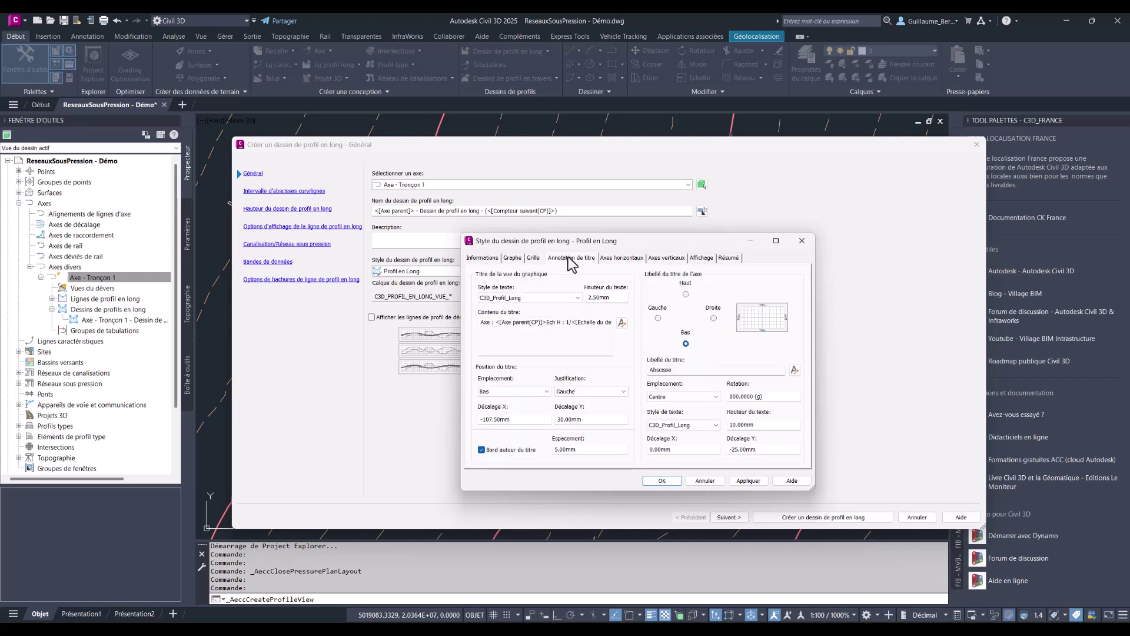
left_click(801, 240)
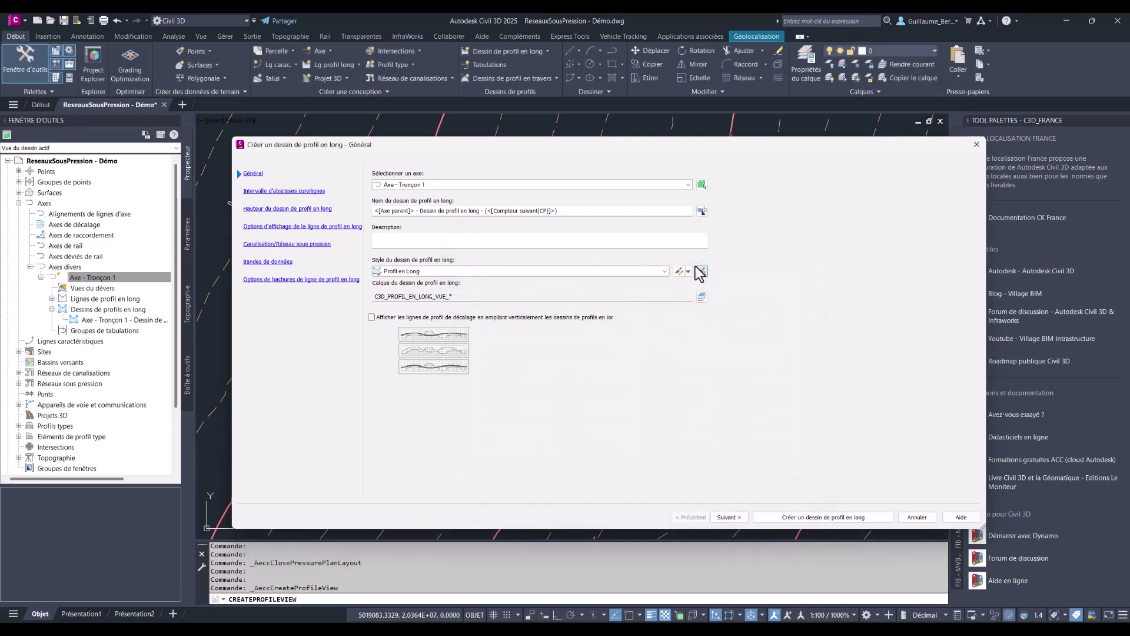
left_click(665, 271)
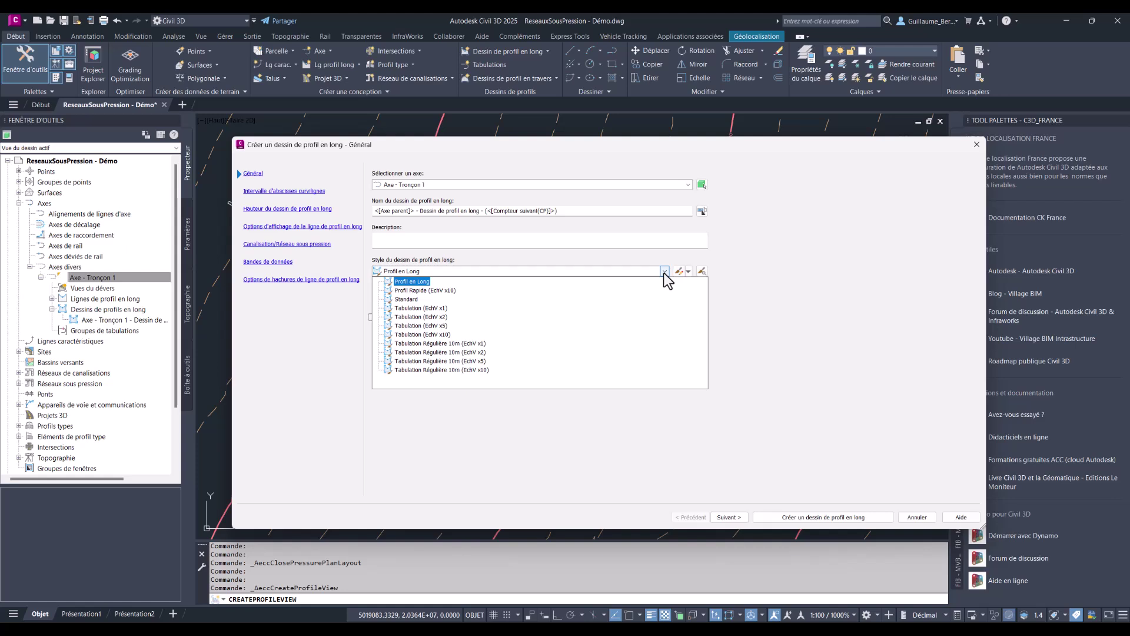
left_click(793, 253)
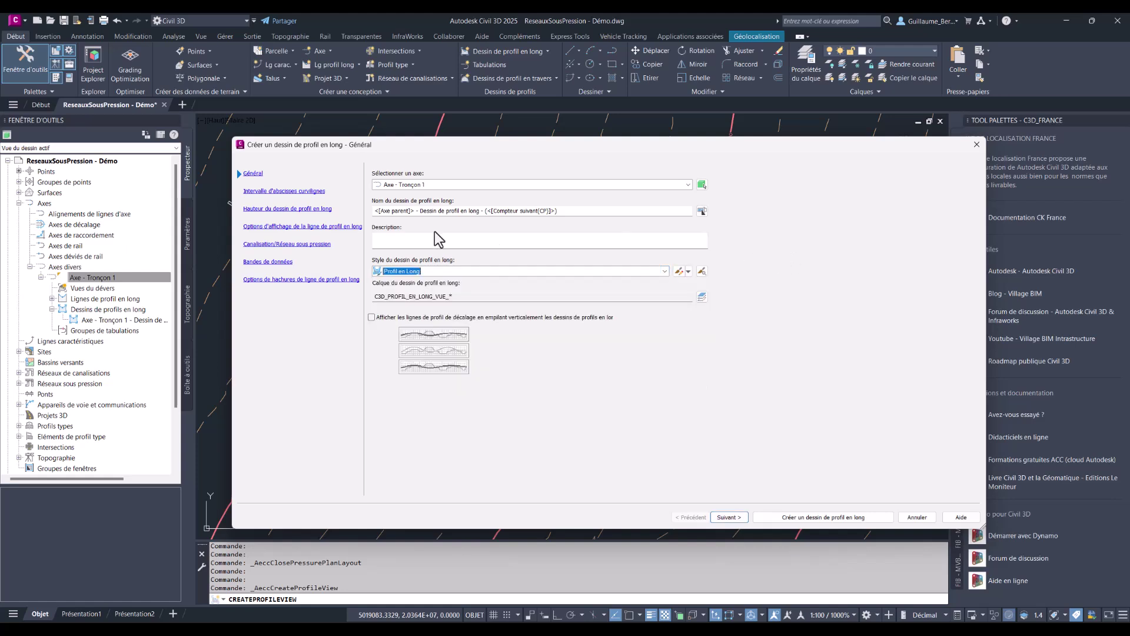
Review the station interval, profile line display and height settings of the new profile view.
left_click(305, 208)
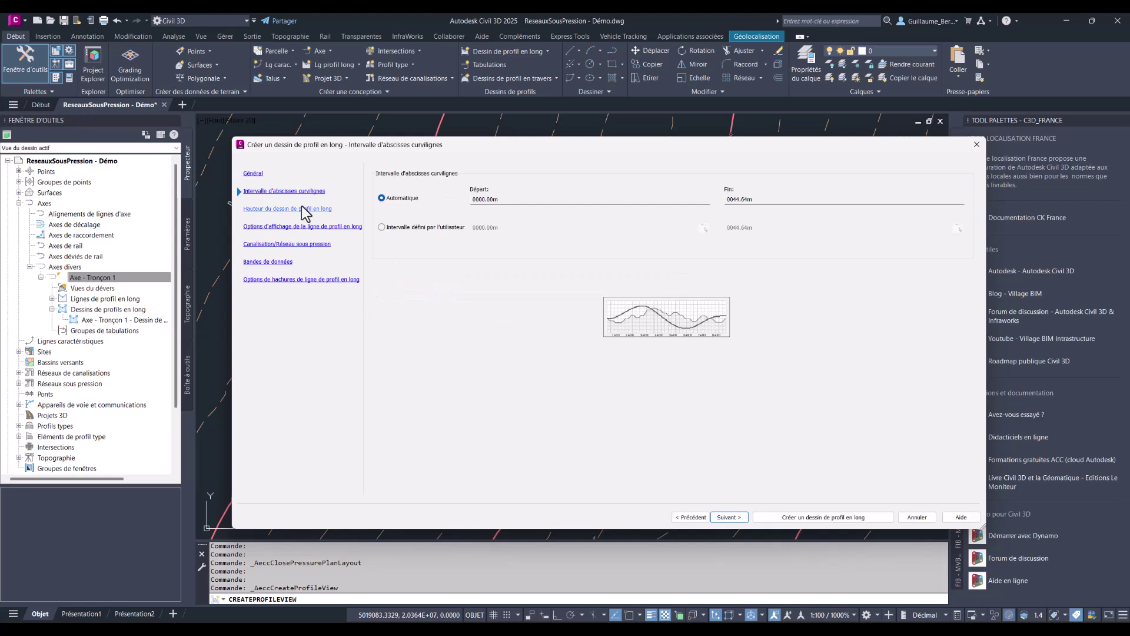
left_click(303, 227)
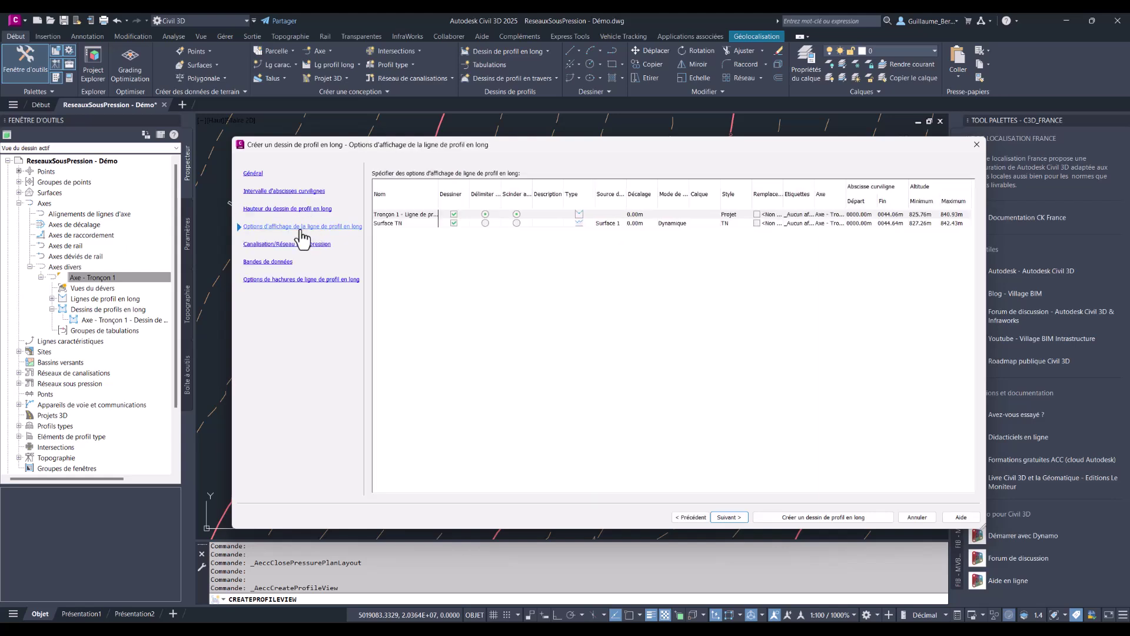
left_click(300, 210)
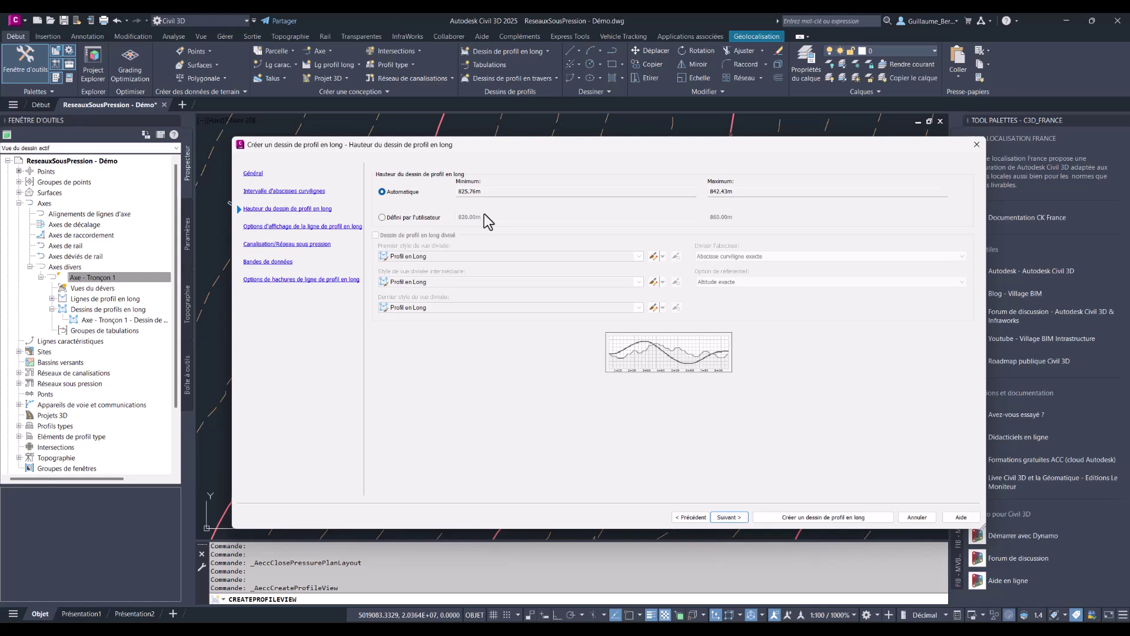
Widen the Nom column to examine the Tronçon 1 and Surface TN profile lines, and open the pipe and pressure network options.
left_click(328, 227)
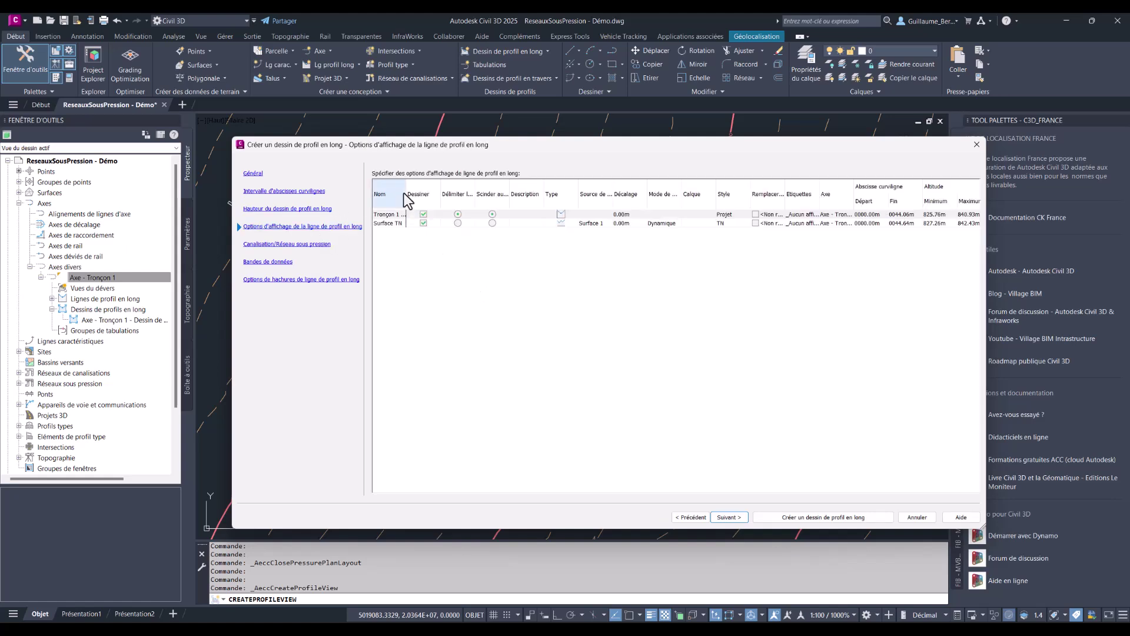
left_click_drag(405, 193, 468, 193)
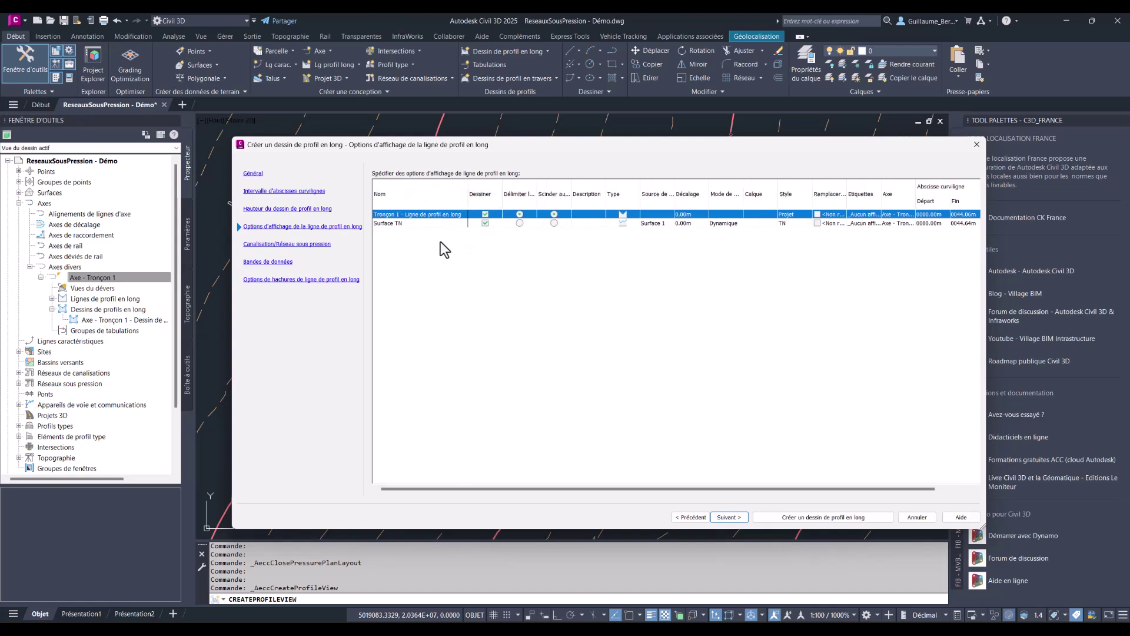
left_click(425, 224)
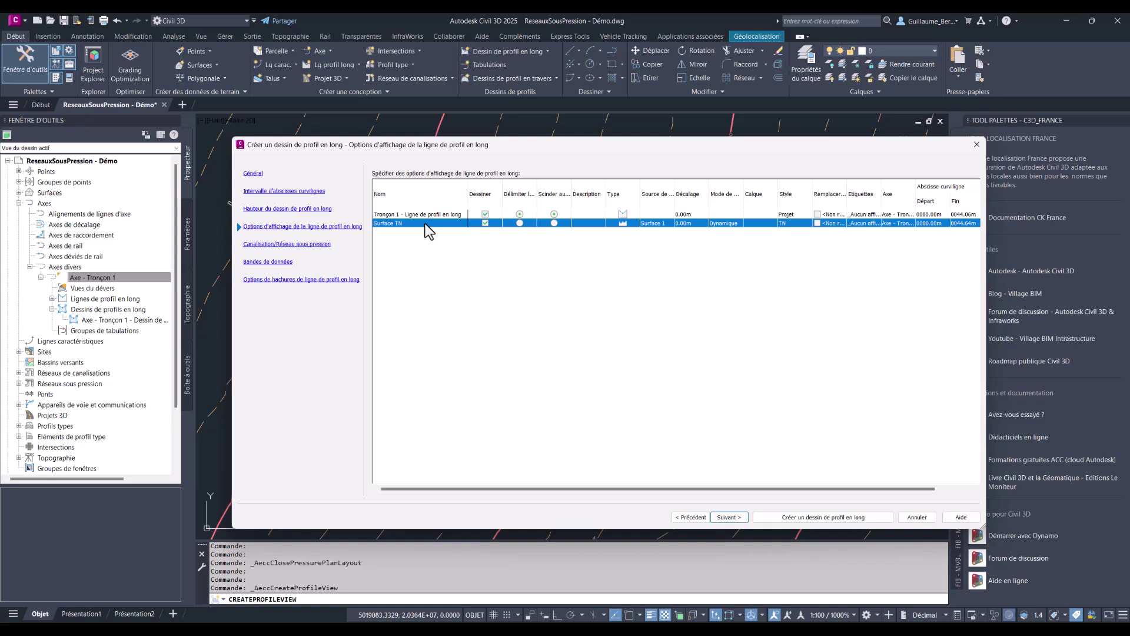
left_click(426, 214)
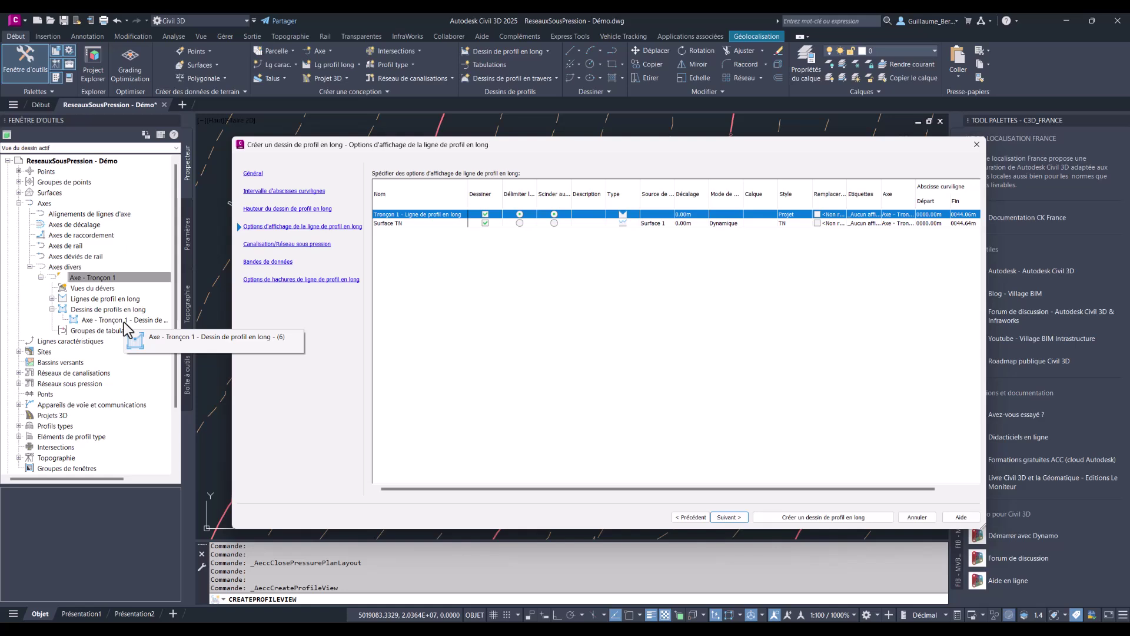
left_click(298, 244)
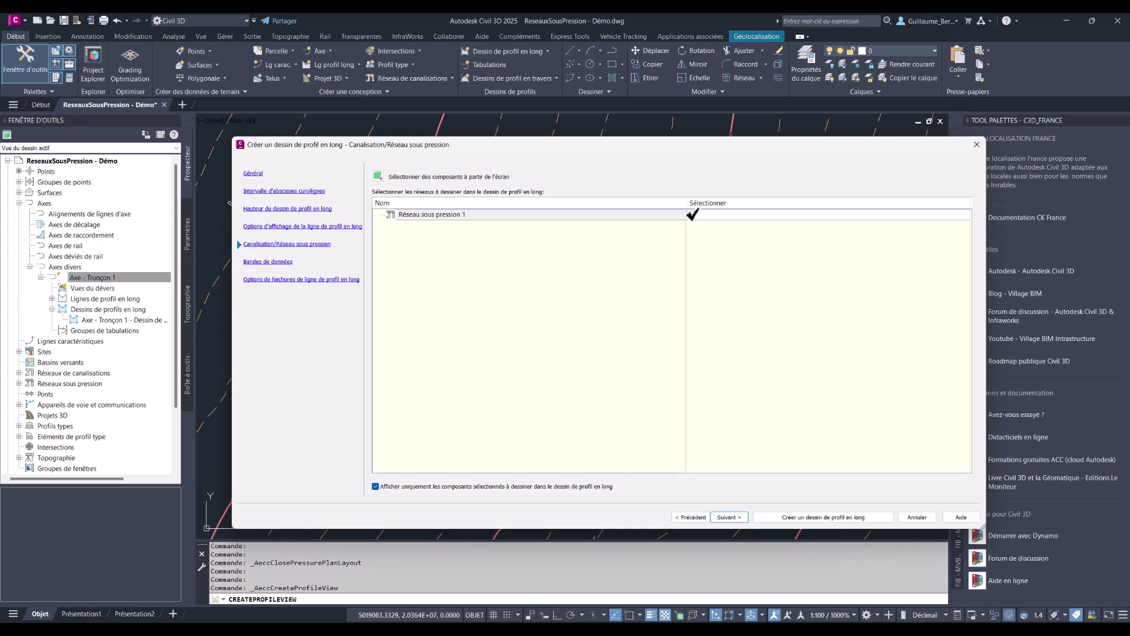
Review the pipes and fittings selected under Réseau sous pression 1, and open the data band settings.
left_click(690, 214)
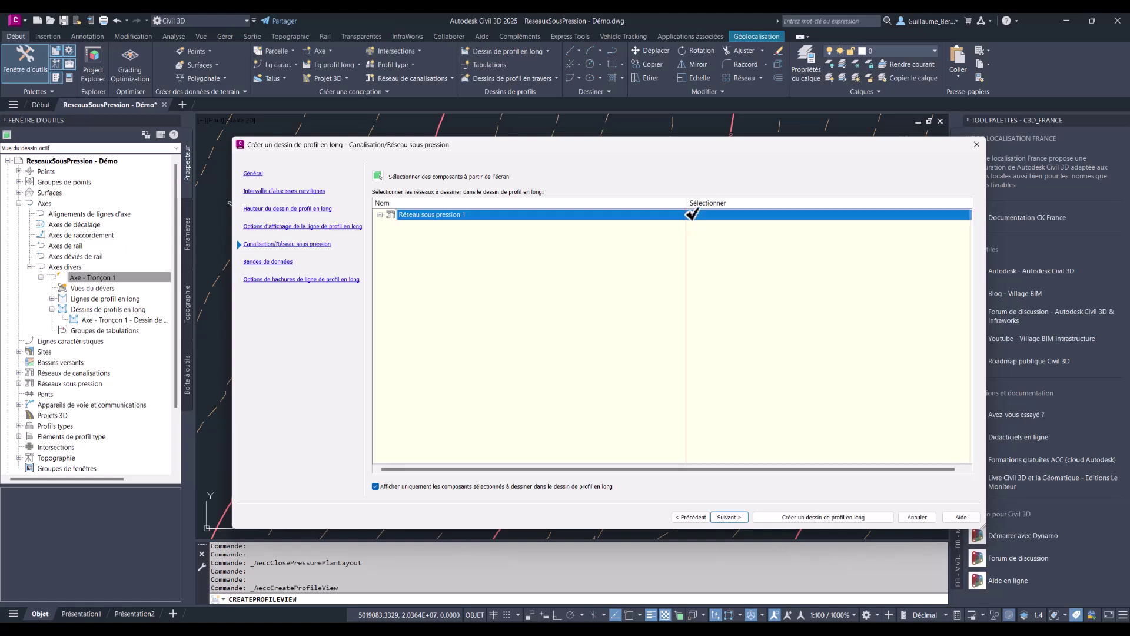
left_click(380, 215)
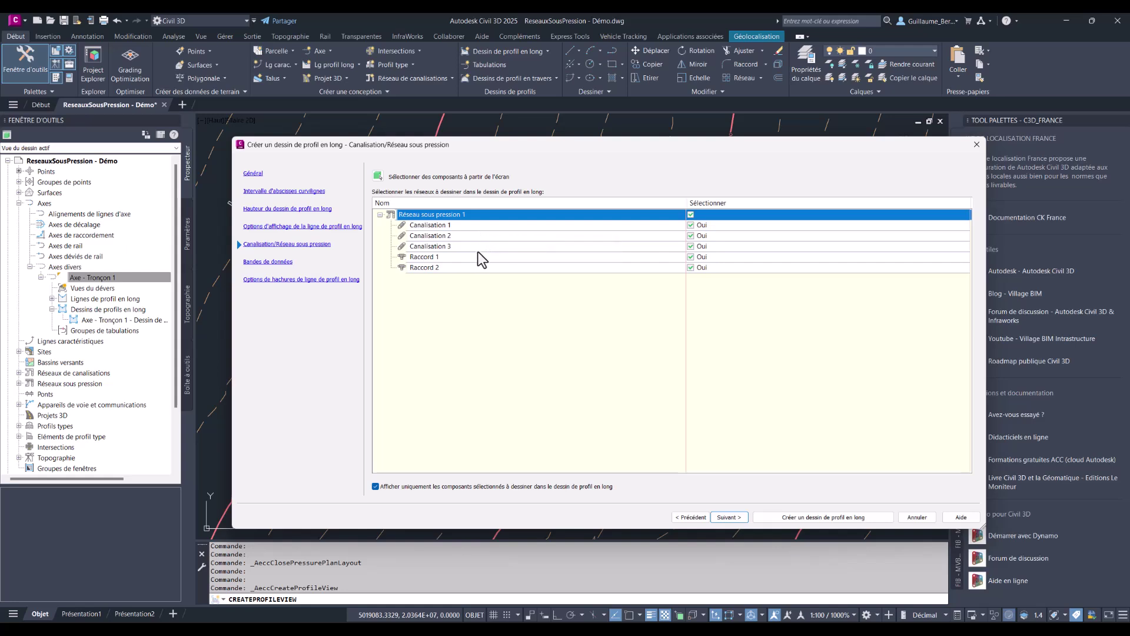
left_click(287, 263)
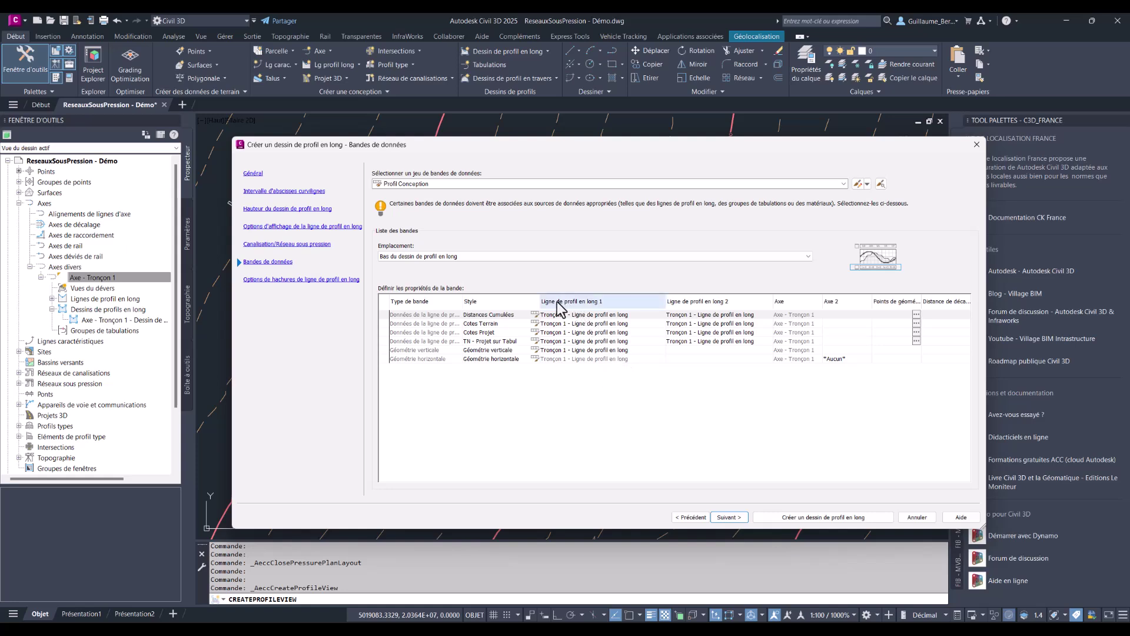
Set the first profile line of the Cotes Terrain band to Surface TN and create the profile view.
left_click(493, 325)
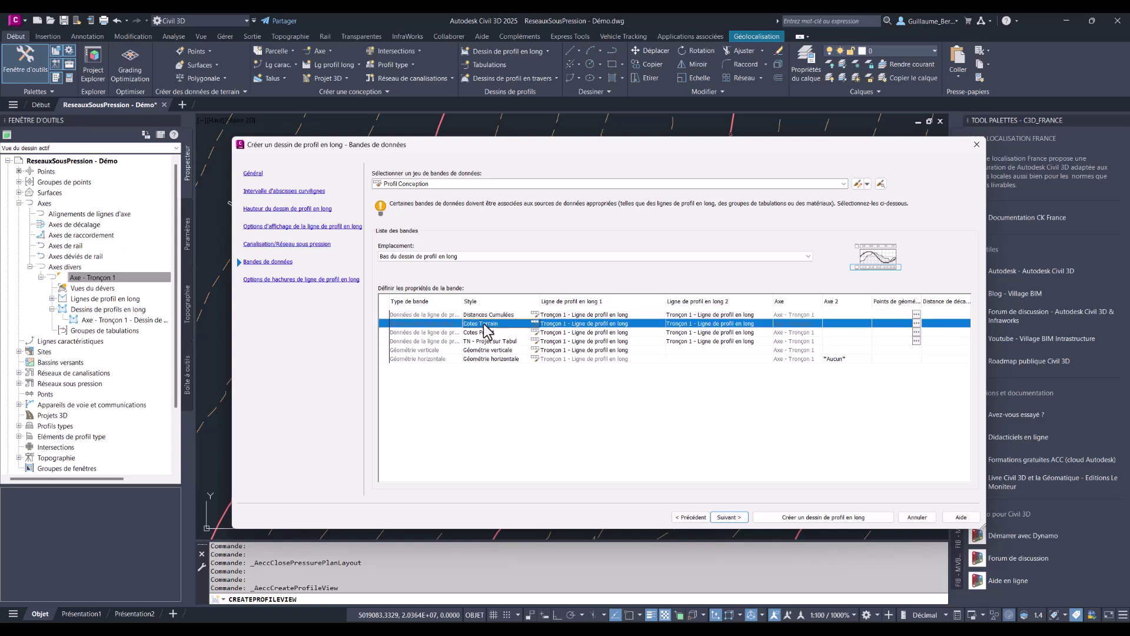
left_click(591, 325)
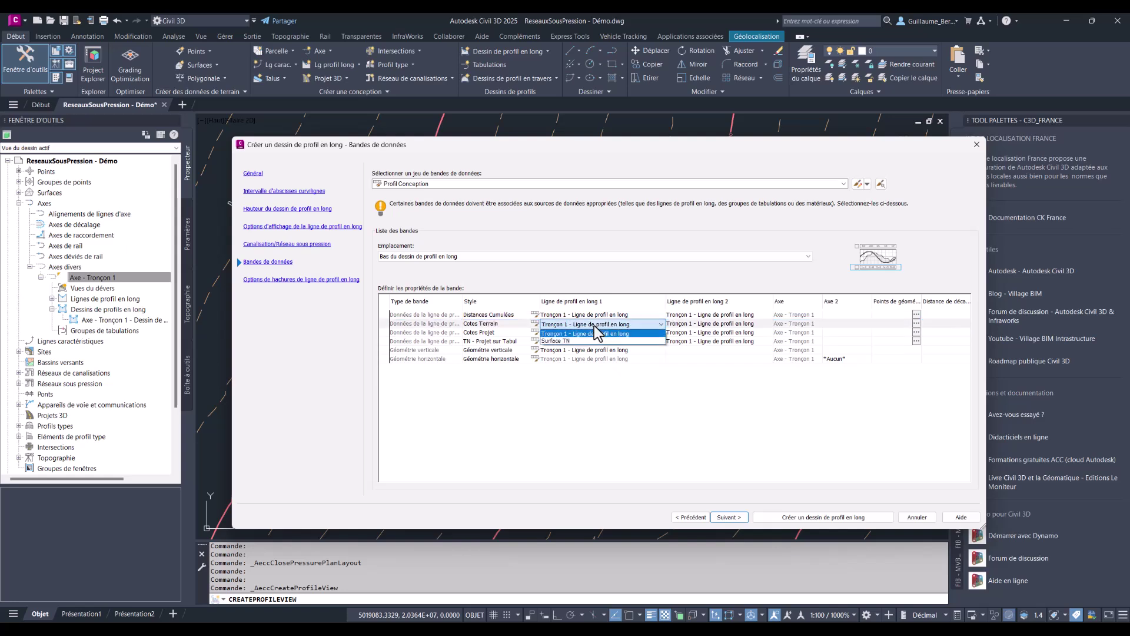
left_click(562, 341)
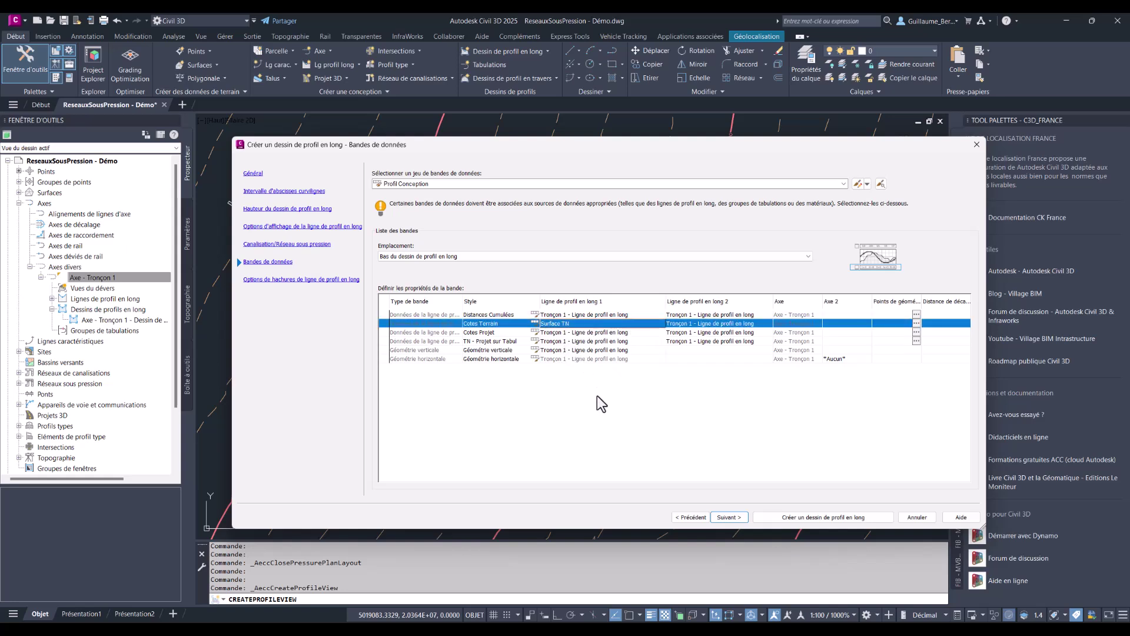
left_click(608, 333)
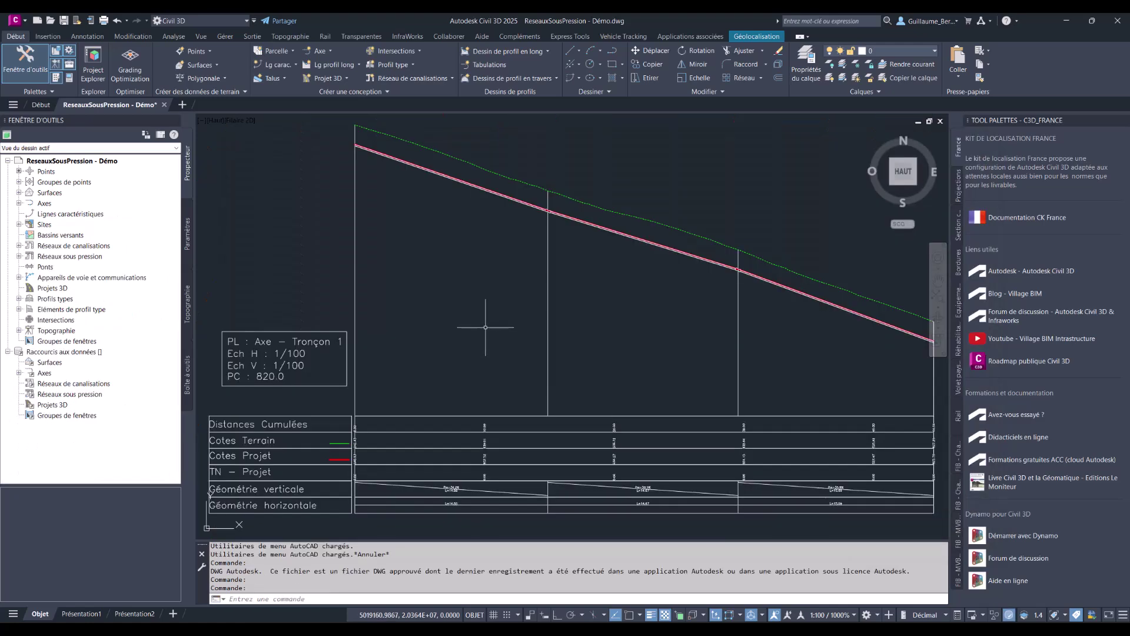
Examine the title block and data bands of the Axe - Tronçon 1 profile view, including Cotes Terrain and Cotes Projet.
mouse_move(486, 327)
middle_mouse_down()
mouse_move(449, 306)
mouse_move(514, 293)
middle_mouse_up()
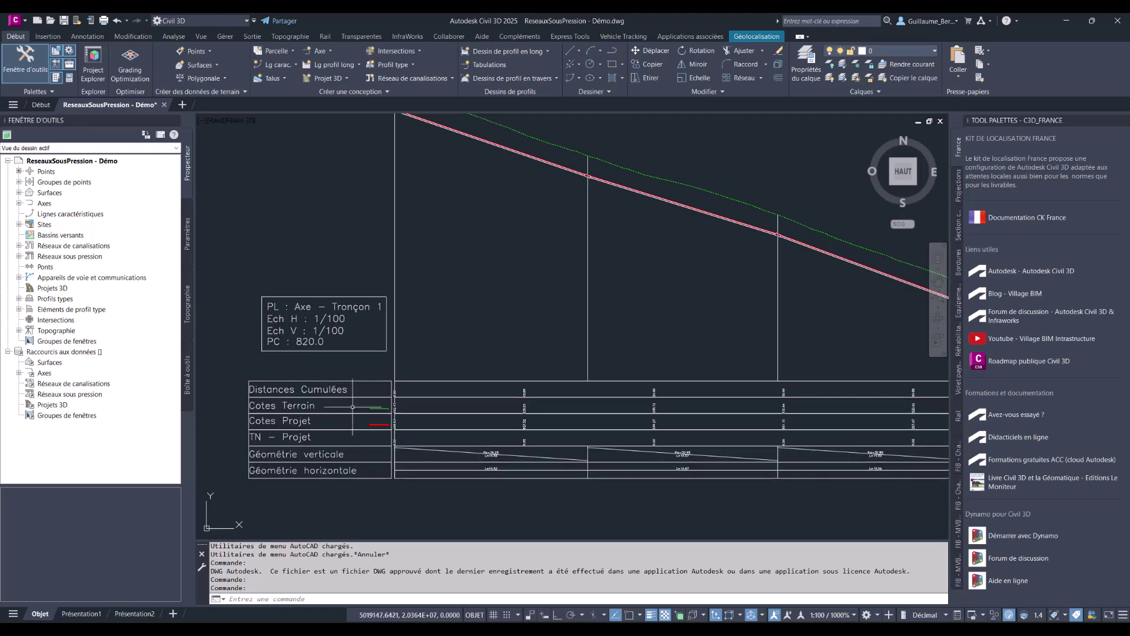
scroll(354, 408, "up", 2)
middle_click_drag(347, 396, 449, 343)
scroll(400, 349, "down", 1)
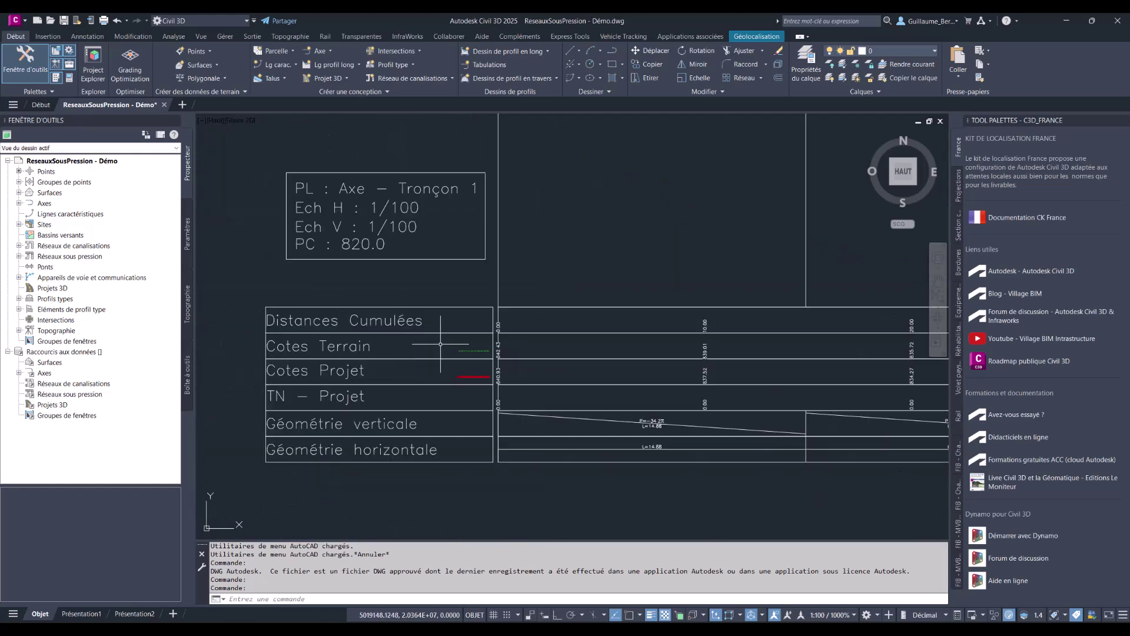
middle_click_drag(578, 352, 442, 348)
scroll(456, 346, "down", 2)
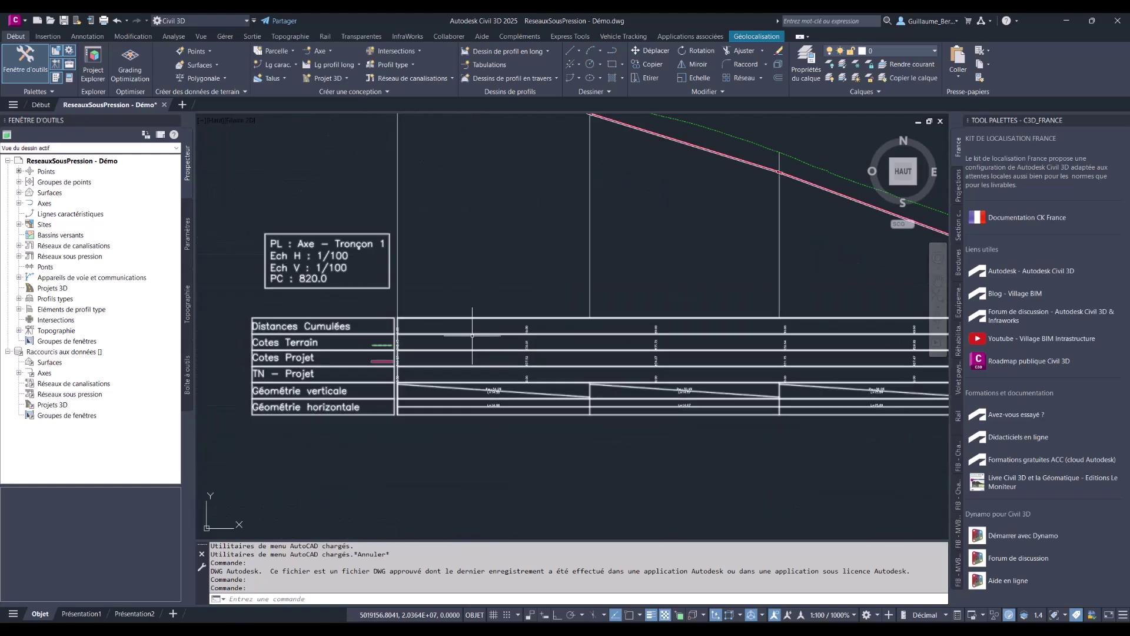
middle_click_drag(620, 394, 499, 421)
scroll(498, 421, "down", 2)
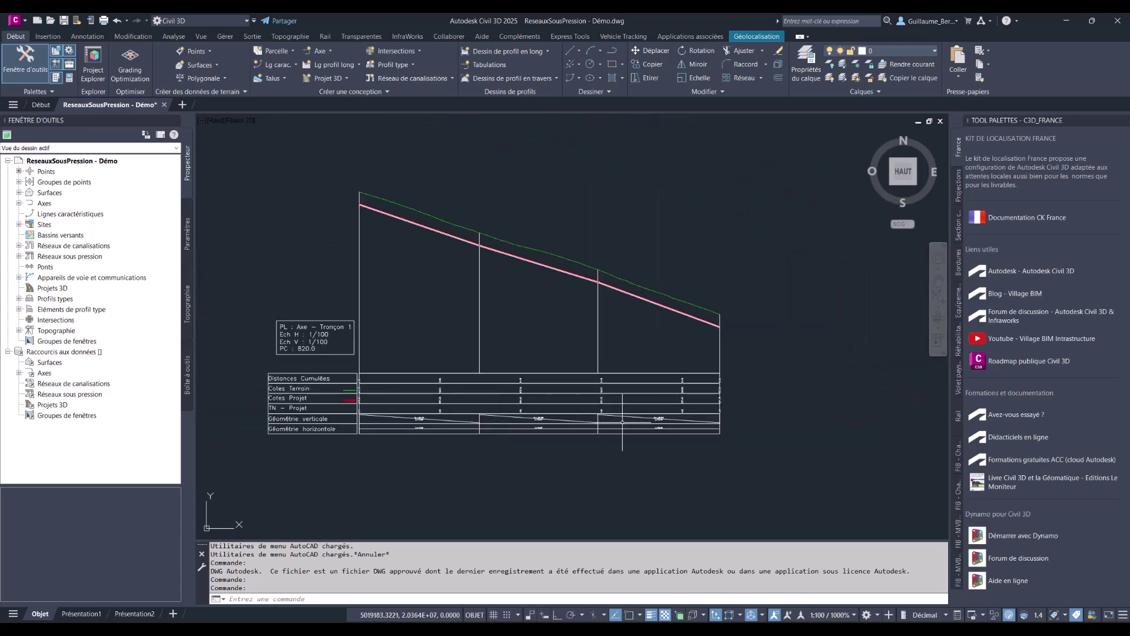
Select the Tronçon 1 profile line at the first intermediate fitting and locate the axis's profile lines and profile view in the drawing tree.
middle_click_drag(549, 290, 565, 323)
scroll(534, 296, "up", 3)
middle_click_drag(477, 271, 534, 305)
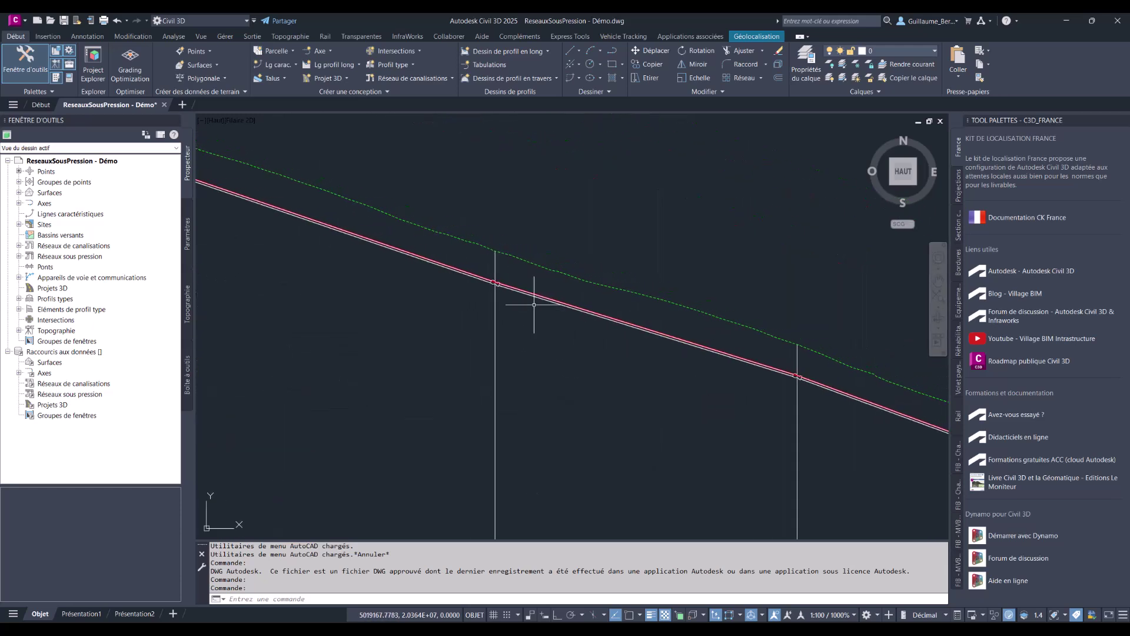
scroll(487, 285, "up", 3)
scroll(477, 283, "up", 3)
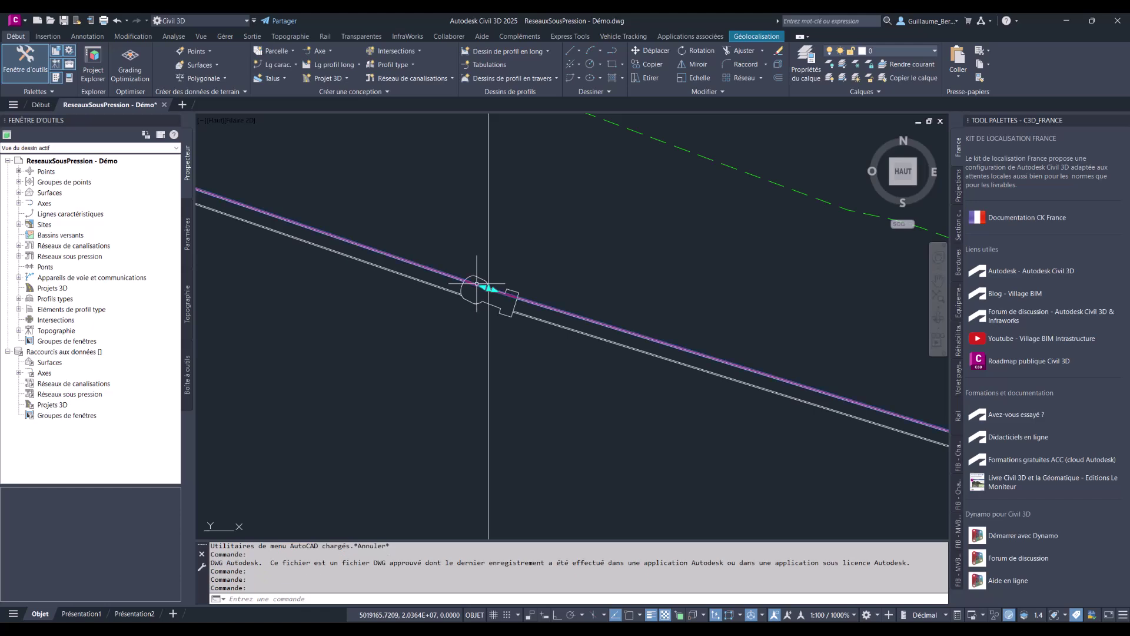
left_click(476, 284)
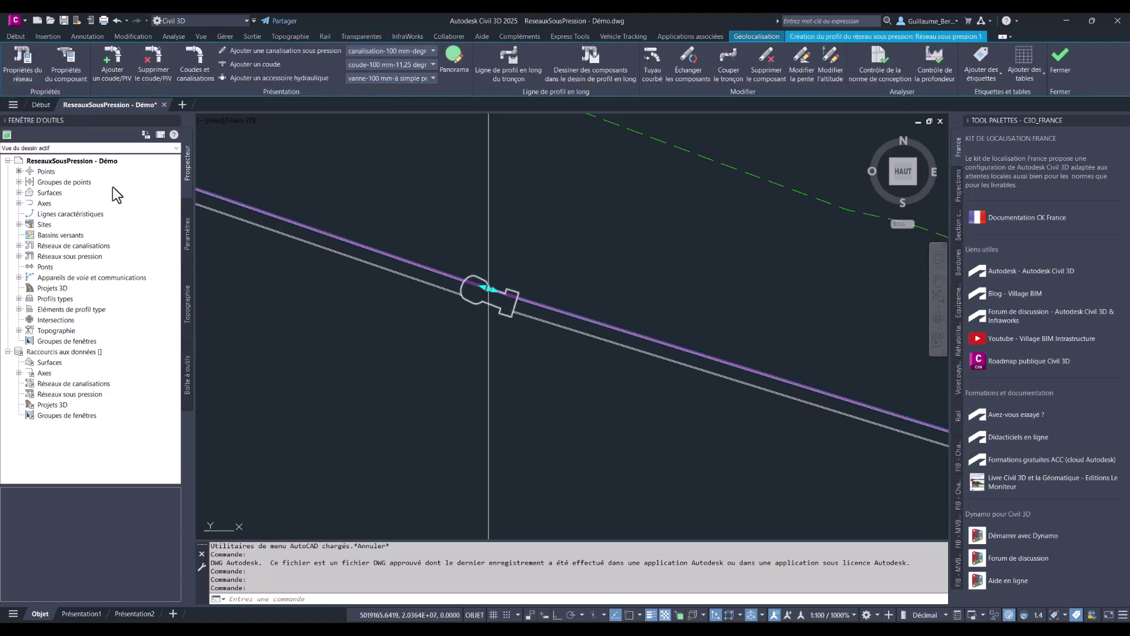
left_click(19, 203)
left_click(396, 373)
key("Escape")
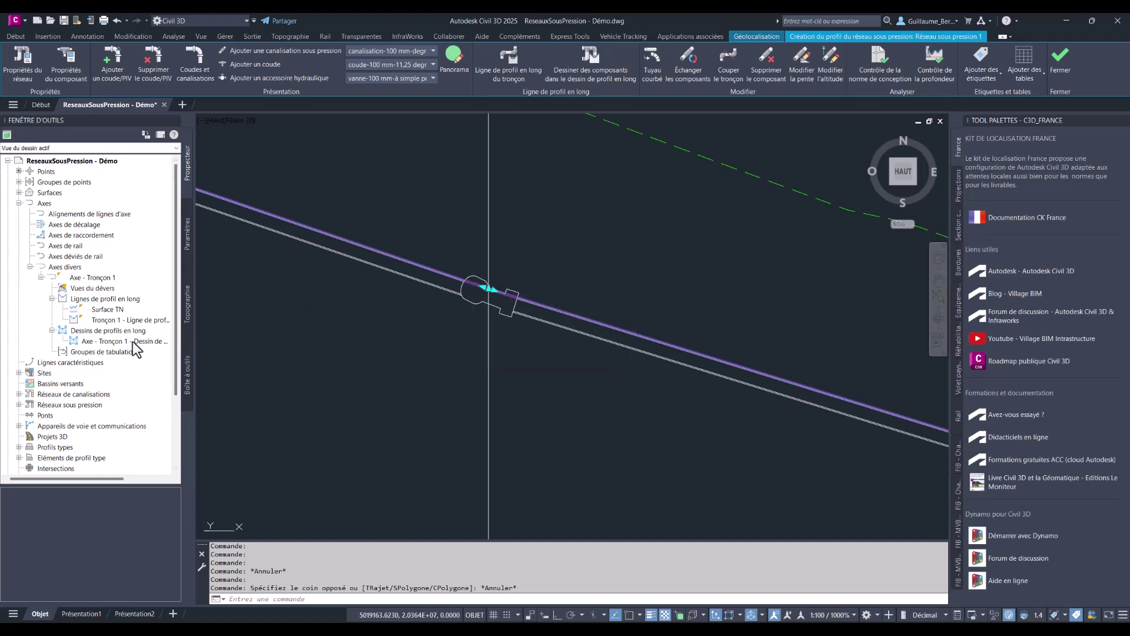
left_click(133, 341)
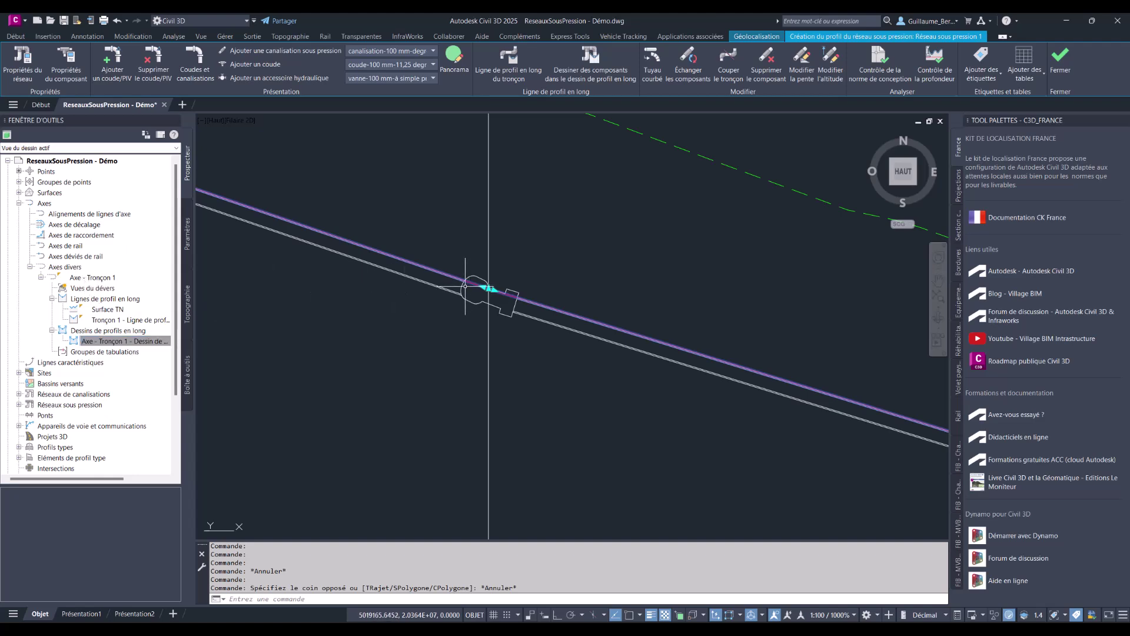
Inspect the name and style in the Tronçon 1 profile line properties, and close them unedited.
right_click(474, 285)
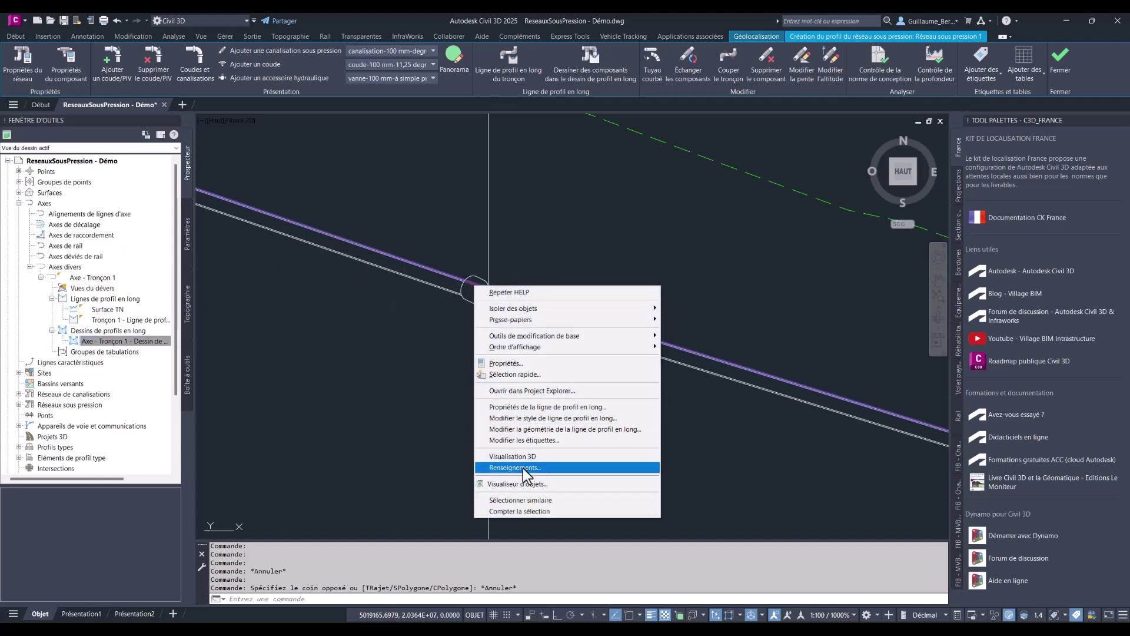
left_click(528, 410)
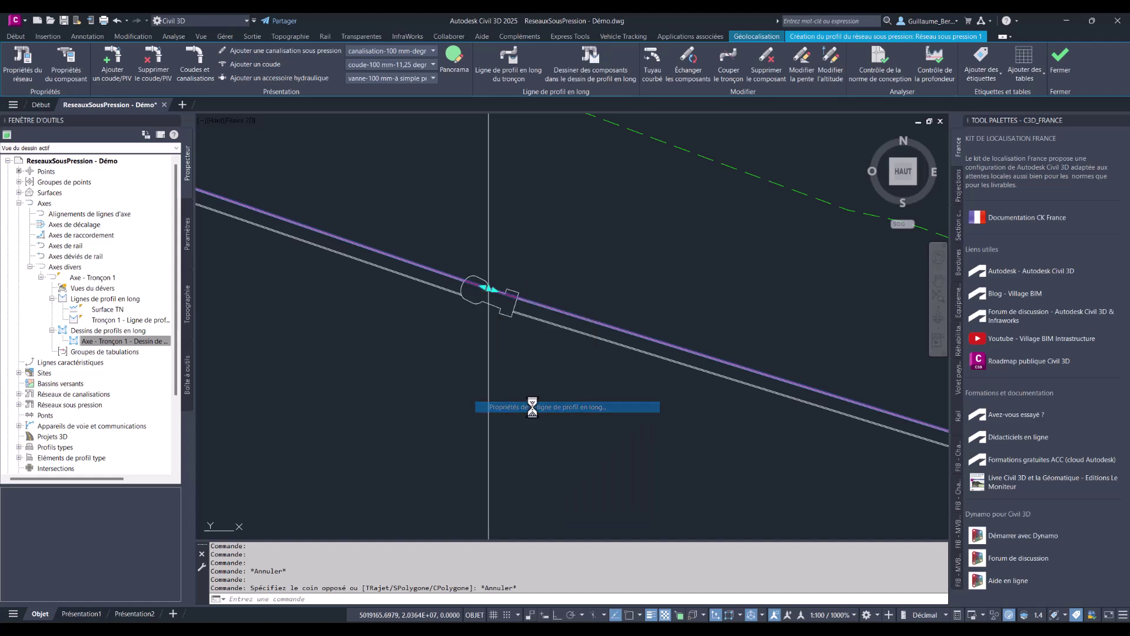
left_click(490, 232)
left_click_drag(491, 233, 390, 236)
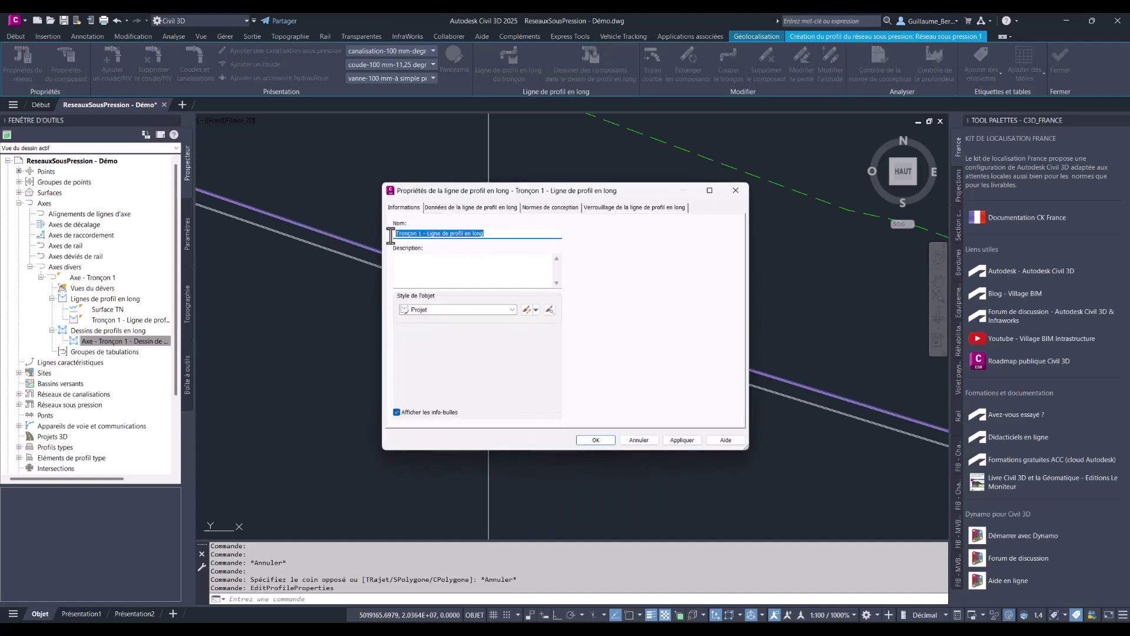
left_click(736, 191)
Lower the first intermediate vertex of the Tronçon 1 profile line well below its original position, deepening the pipe run there.
scroll(501, 306, "down", 2)
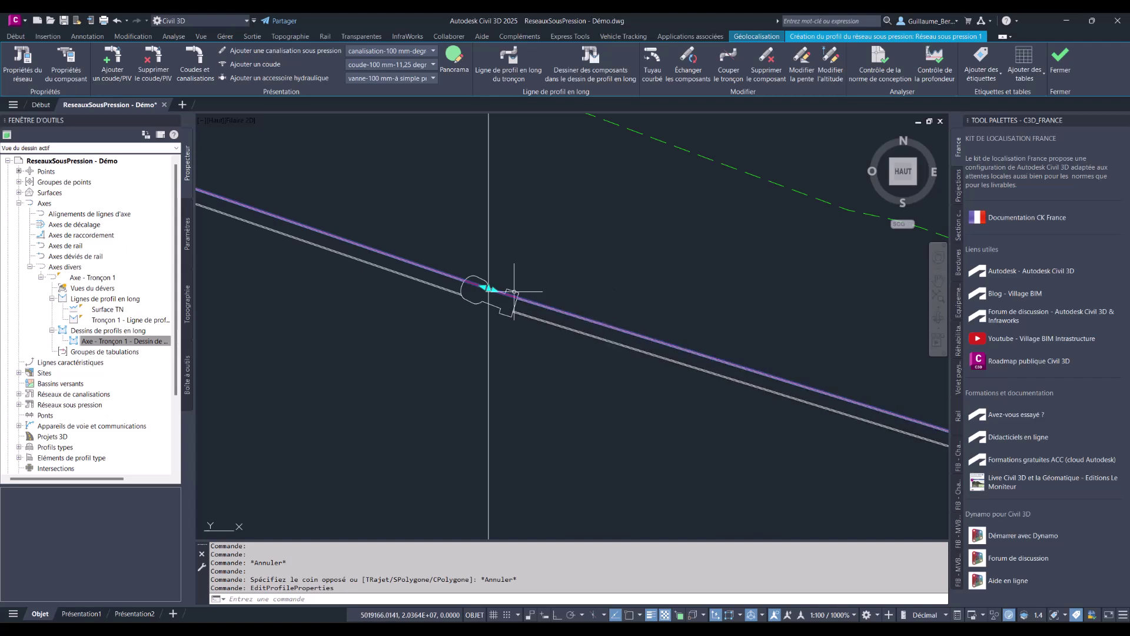
scroll(506, 263, "up", 1)
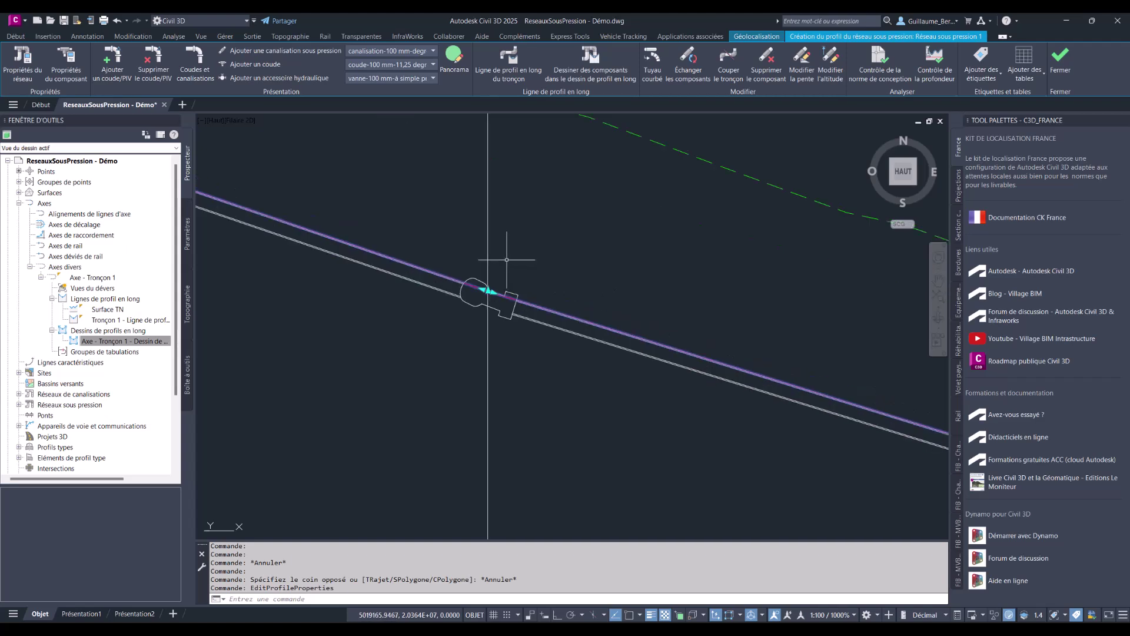
left_click(488, 290)
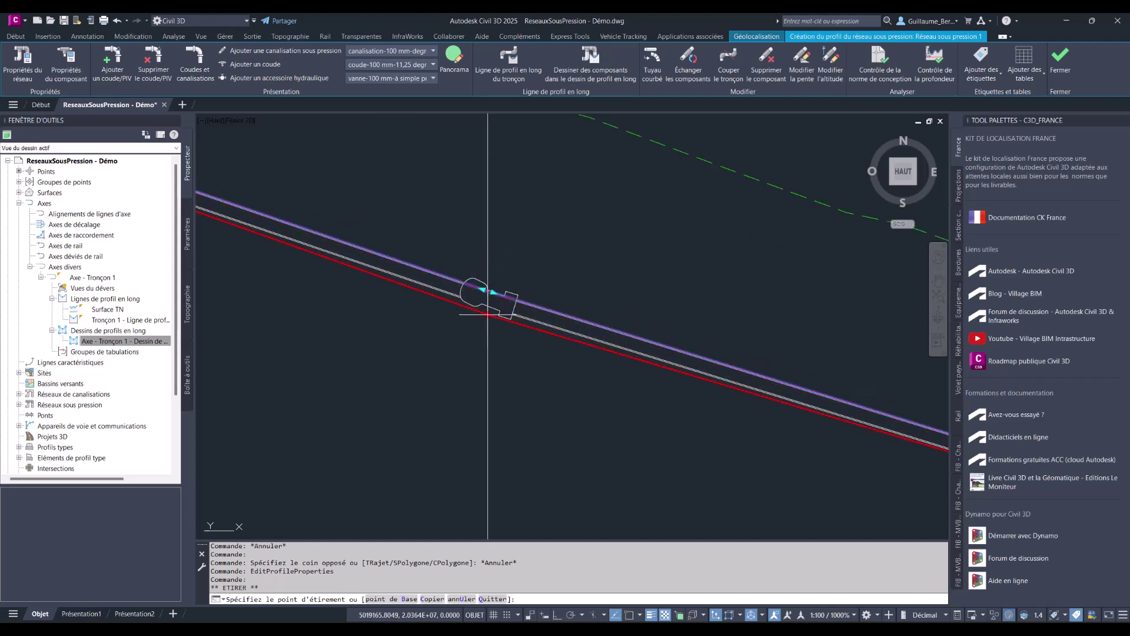
left_click(498, 300)
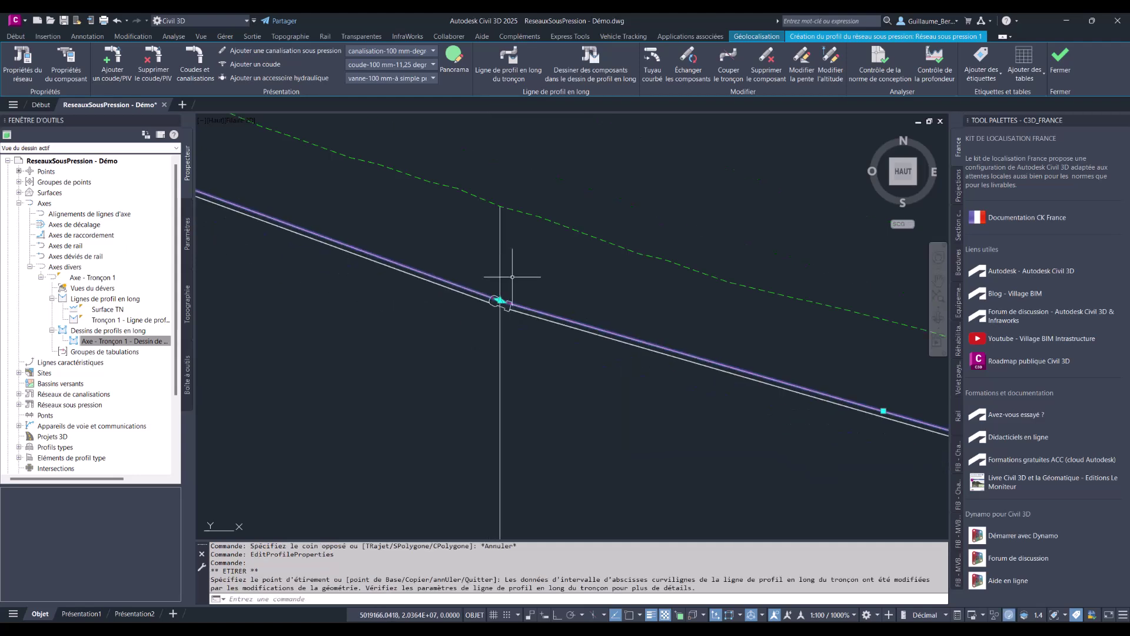
left_click(499, 301)
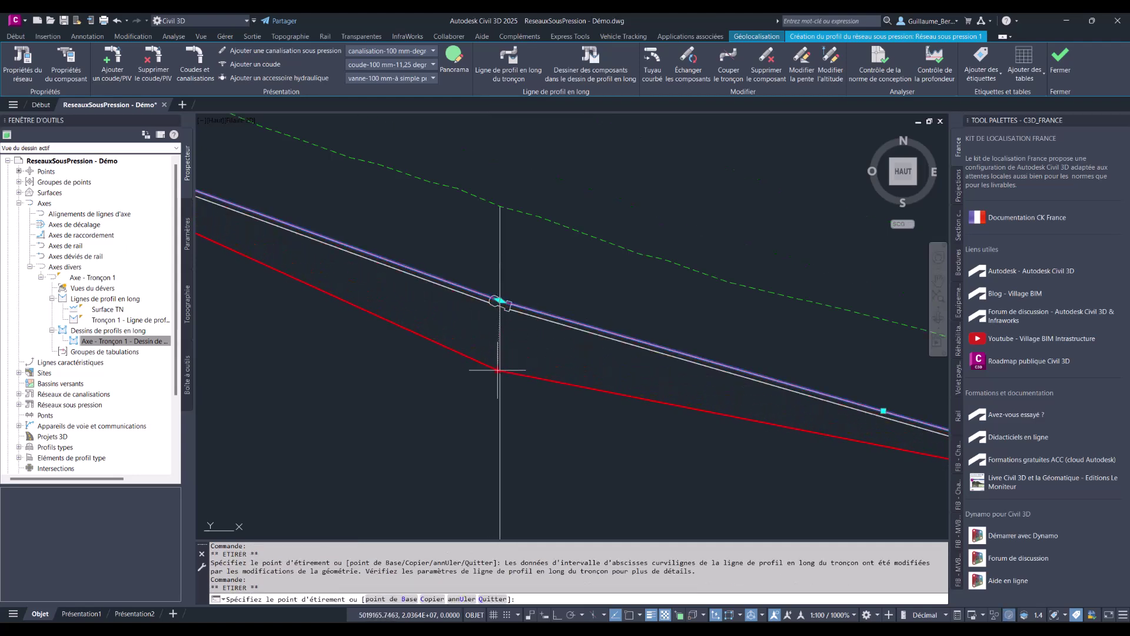
left_click(500, 393)
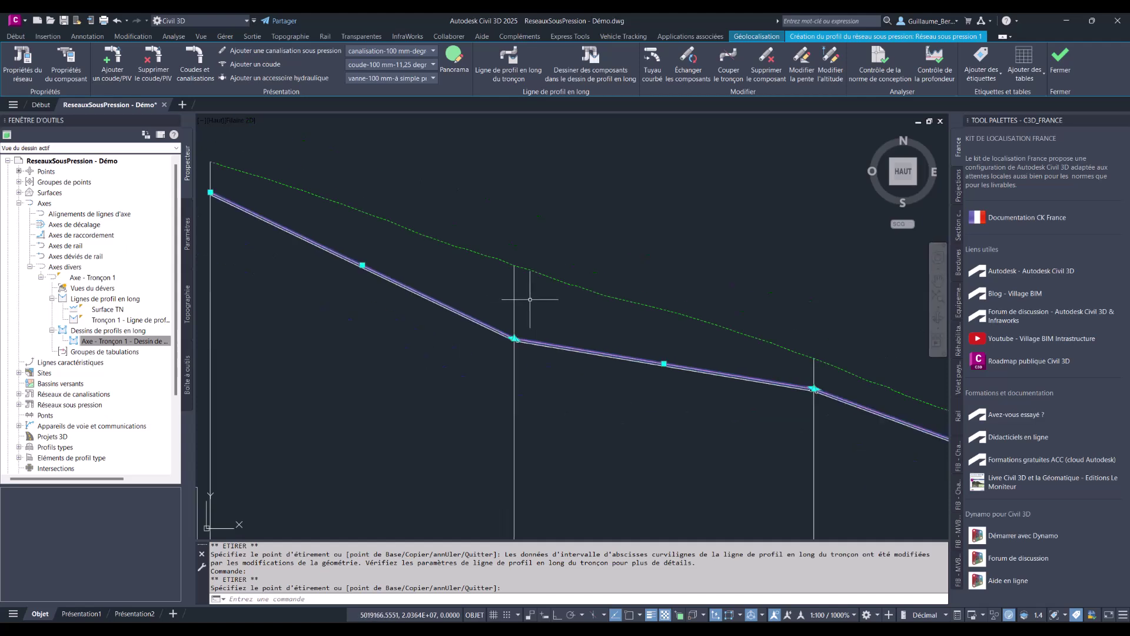
Examine how the pipes and fitting follow the lowered vertex, and clear the profile line selection.
scroll(529, 299, "down", 2)
scroll(510, 282, "up", 4)
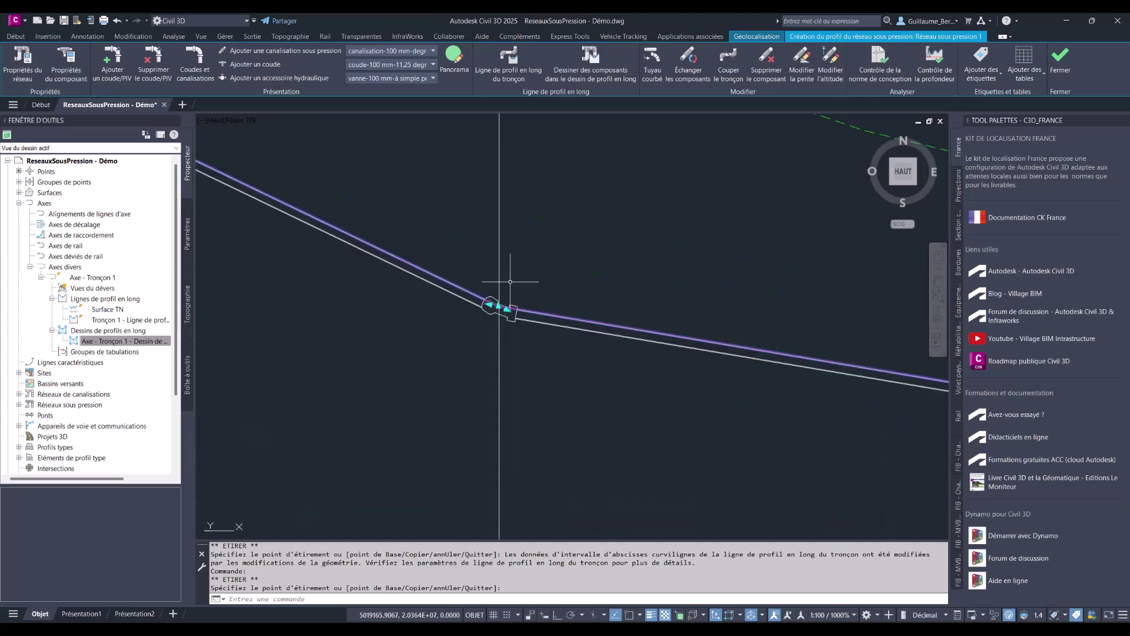
scroll(510, 281, "down", 2)
scroll(518, 262, "up", 3)
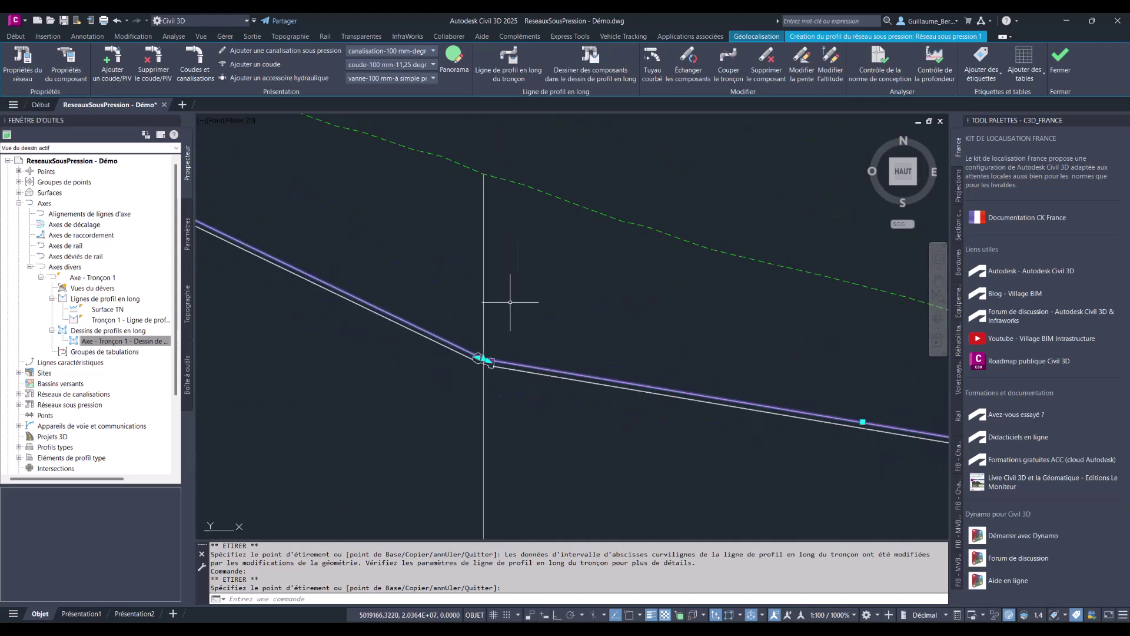
scroll(480, 362, "up", 2)
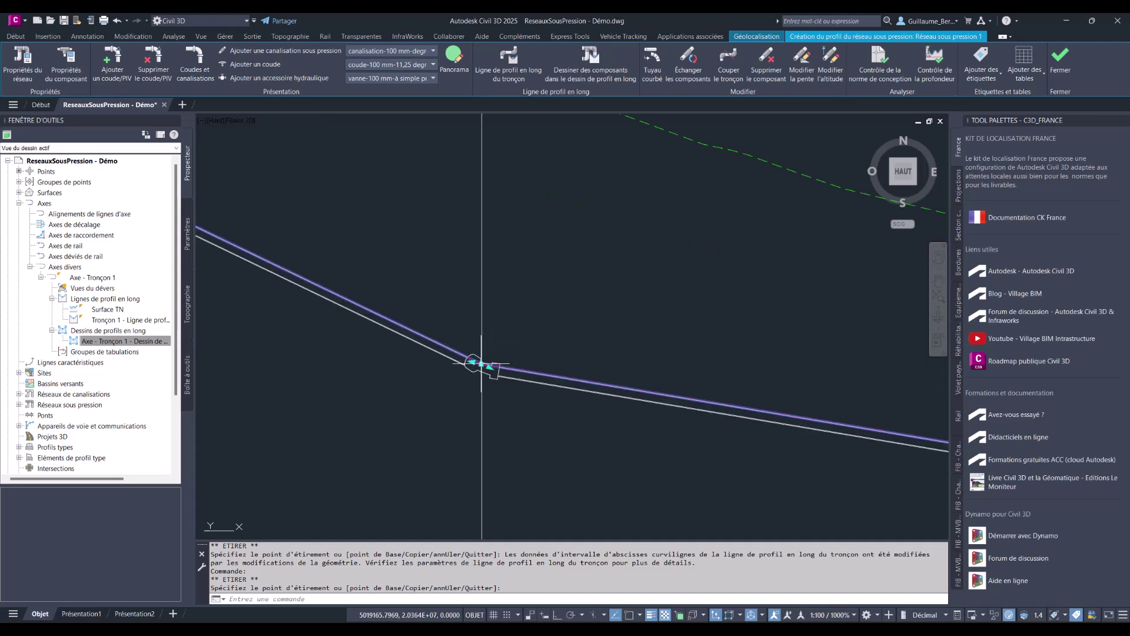
key("Escape")
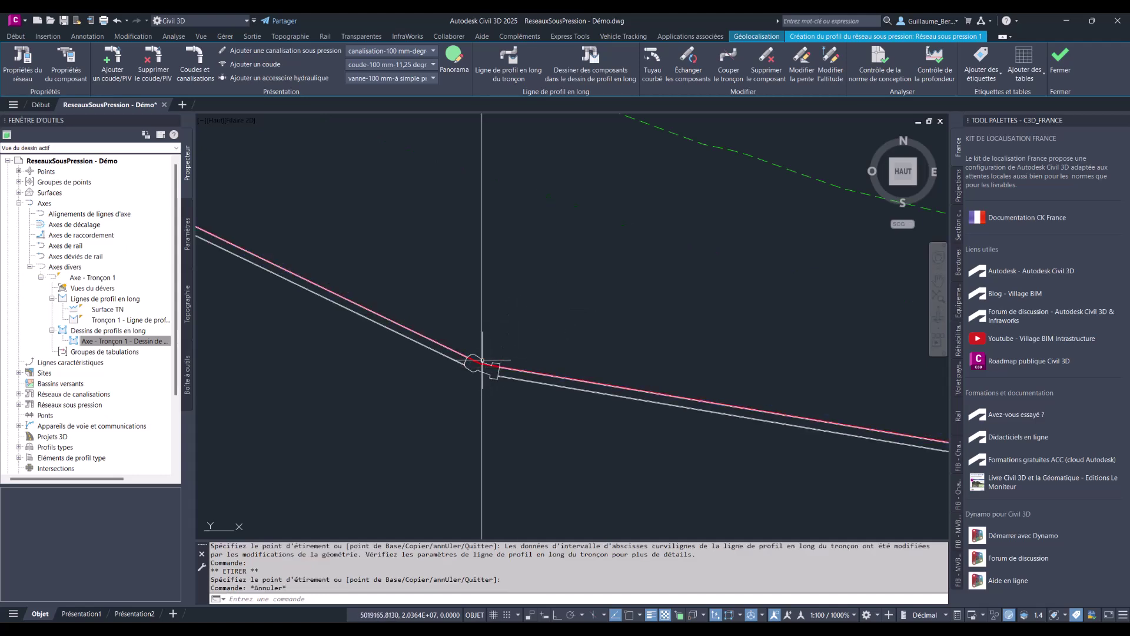
scroll(499, 288, "down", 1)
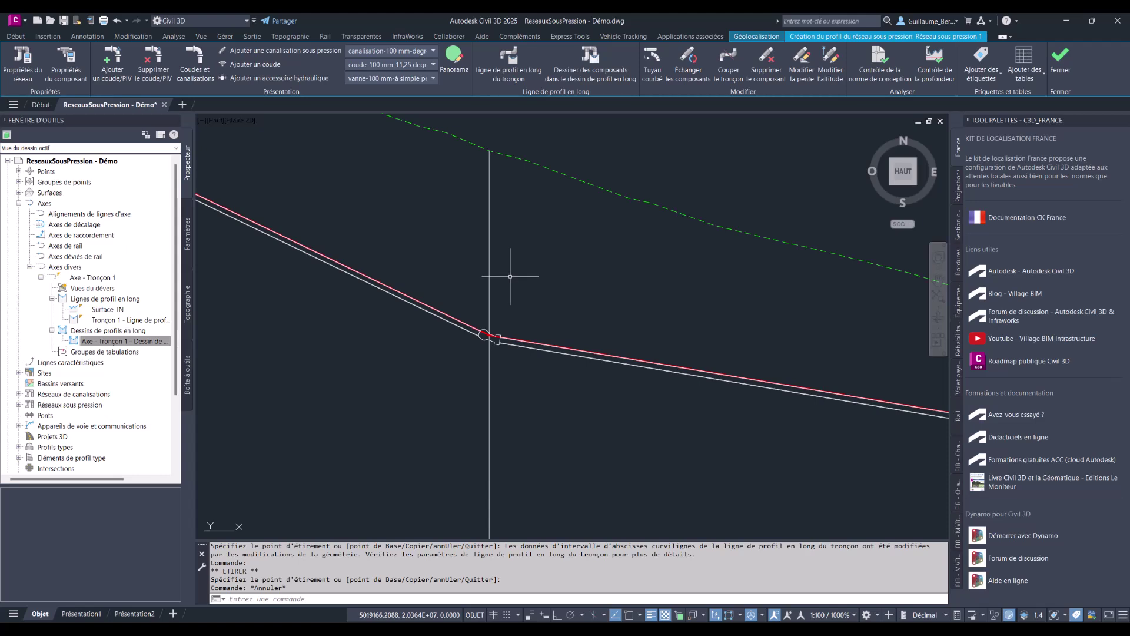
scroll(509, 272, "down", 1)
scroll(505, 298, "up", 1)
scroll(482, 343, "up", 3)
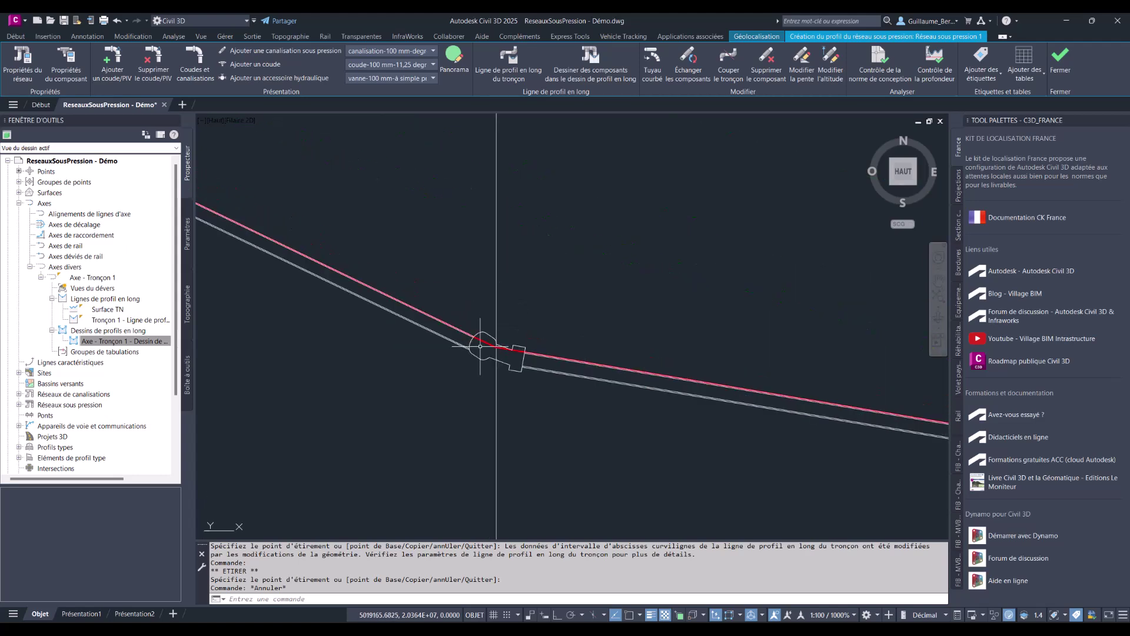
Select the Tronçon 1 profile line at the lowered fitting and open its profile geometry editing tools.
left_click(486, 342)
scroll(509, 304, "down", 2)
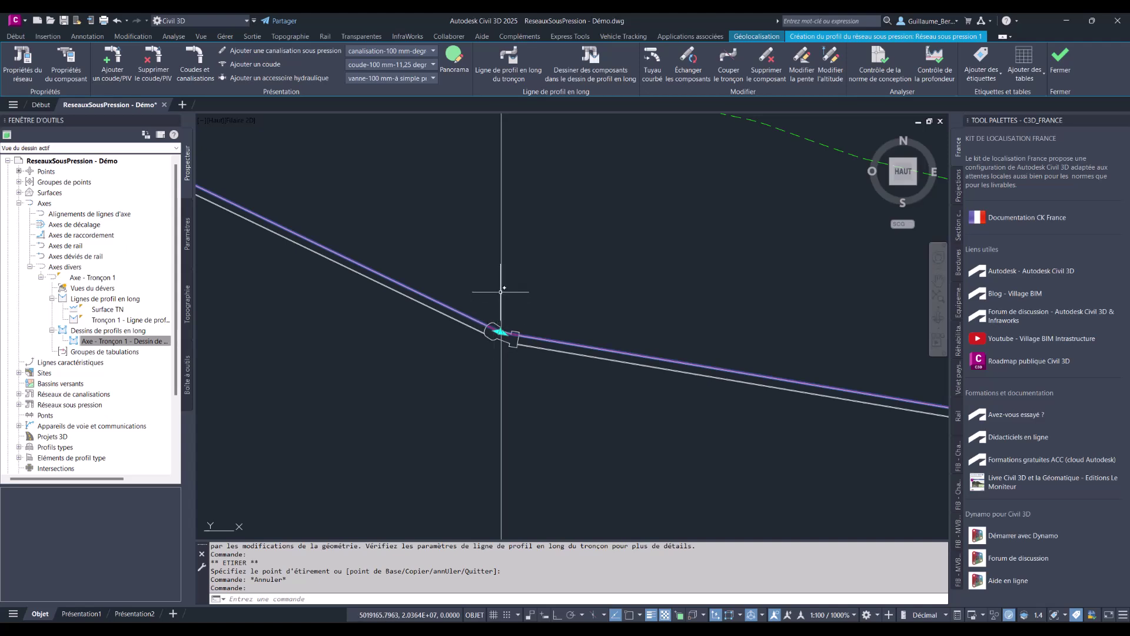
scroll(504, 277, "down", 2)
scroll(512, 253, "up", 3)
scroll(482, 292, "down", 1)
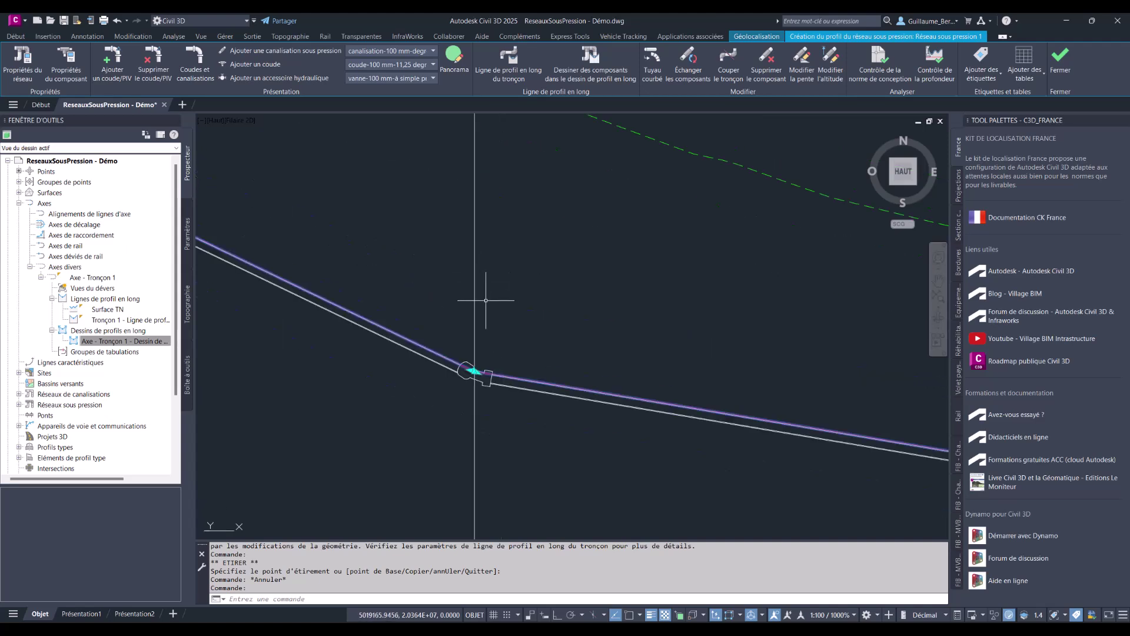
scroll(474, 353, "up", 1)
right_click(460, 369)
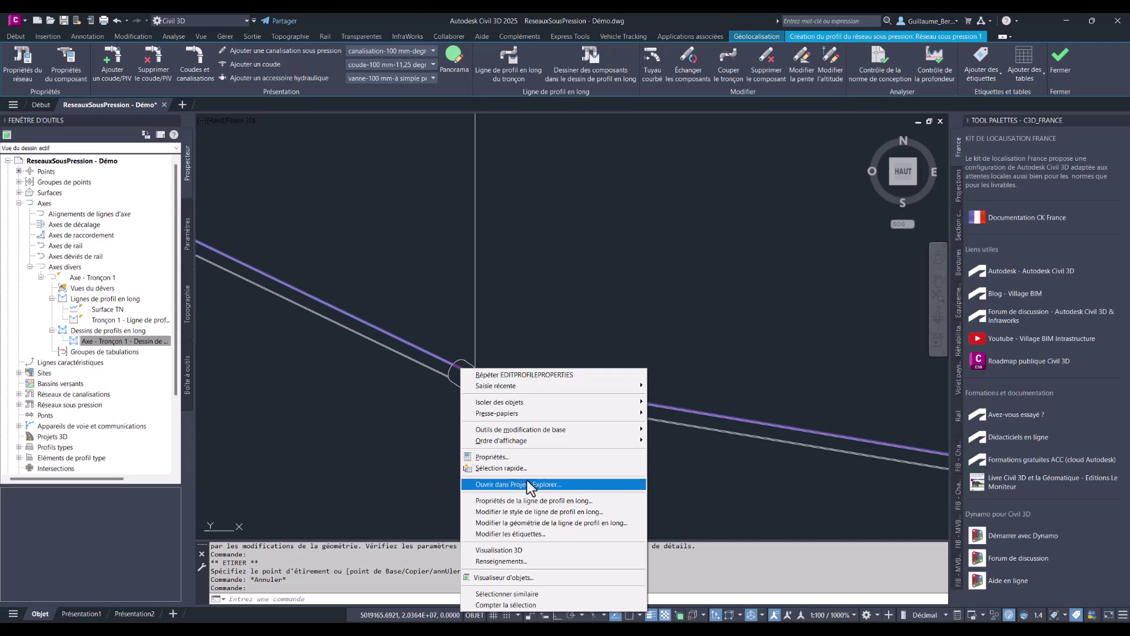
left_click(538, 521)
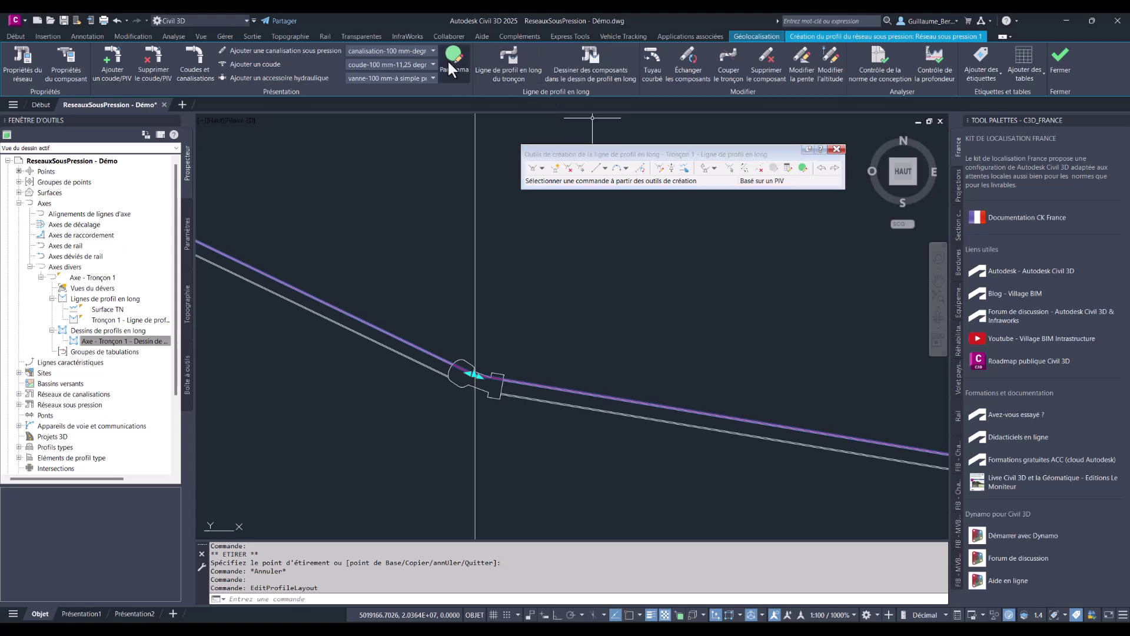
Open the Tronçon 1 profile's entity table, clear of the fitting, and highlight the second PIV at station 0014.87m.
left_click(803, 168)
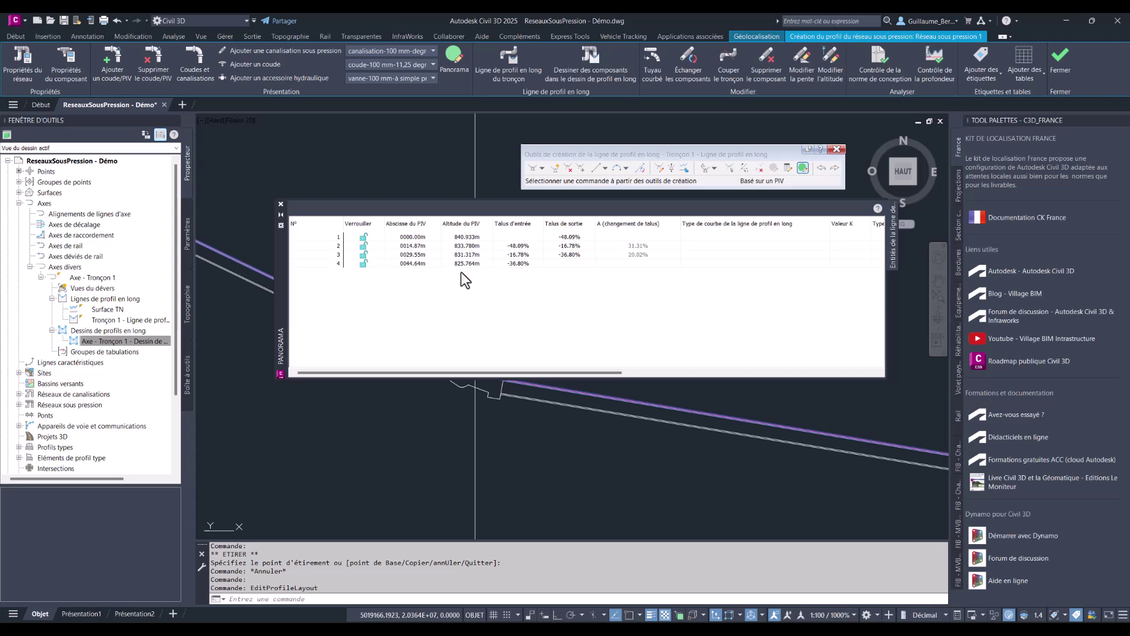
left_click_drag(274, 245, 425, 179)
left_click(557, 184)
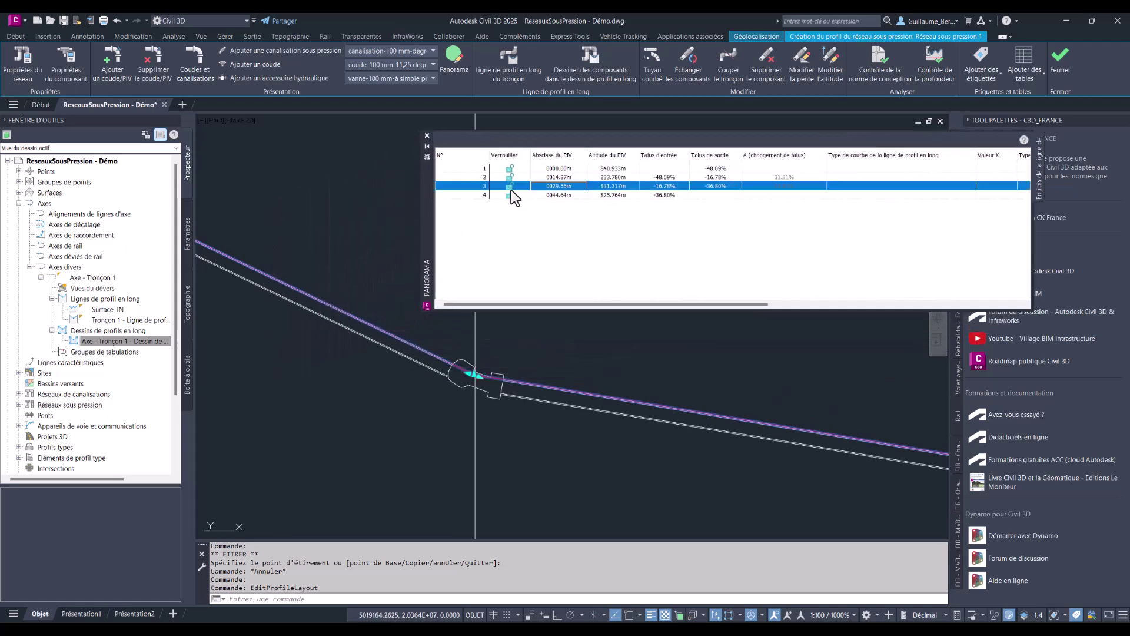
left_click(469, 178)
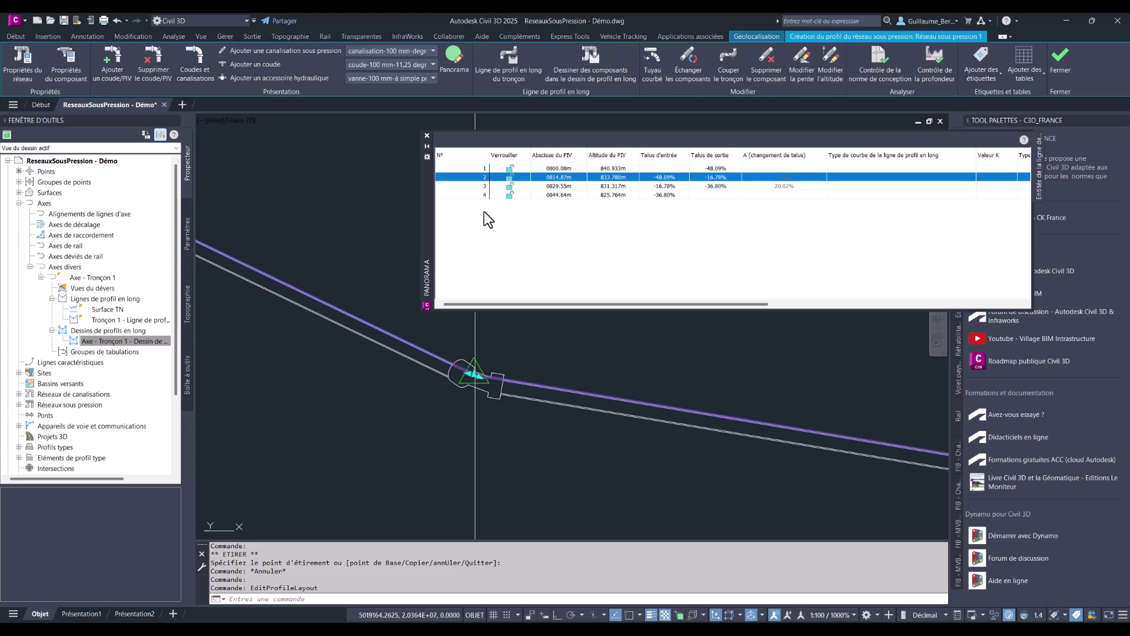
Set the elevation of the second PIV at station 0014.87m to 833.500m.
left_click(607, 178)
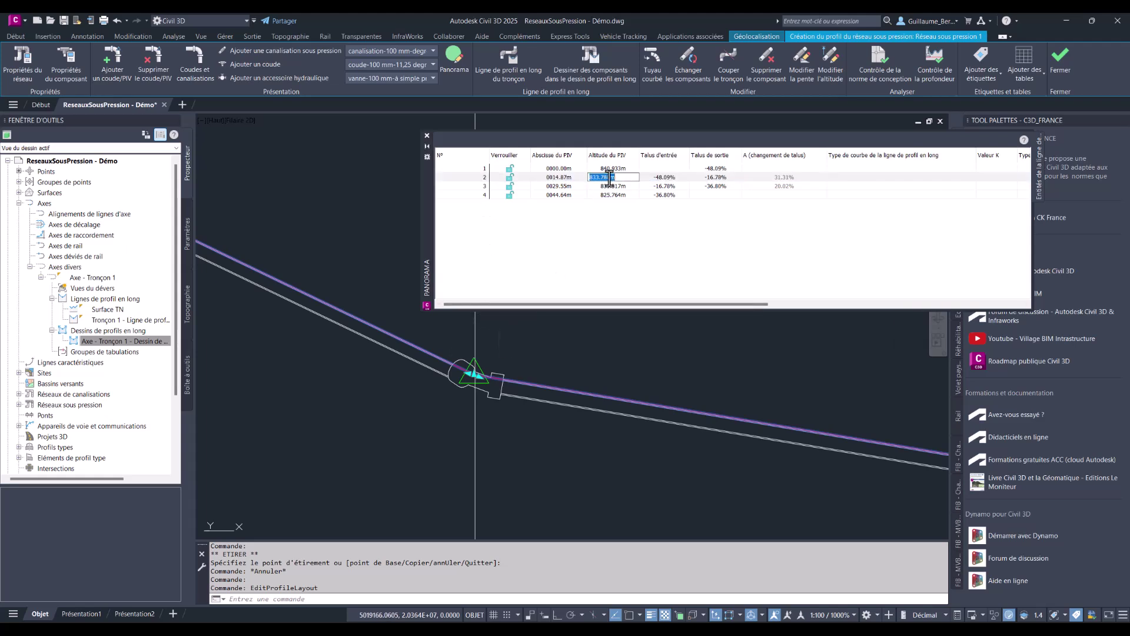
left_click(608, 178)
type("5")
key("Return")
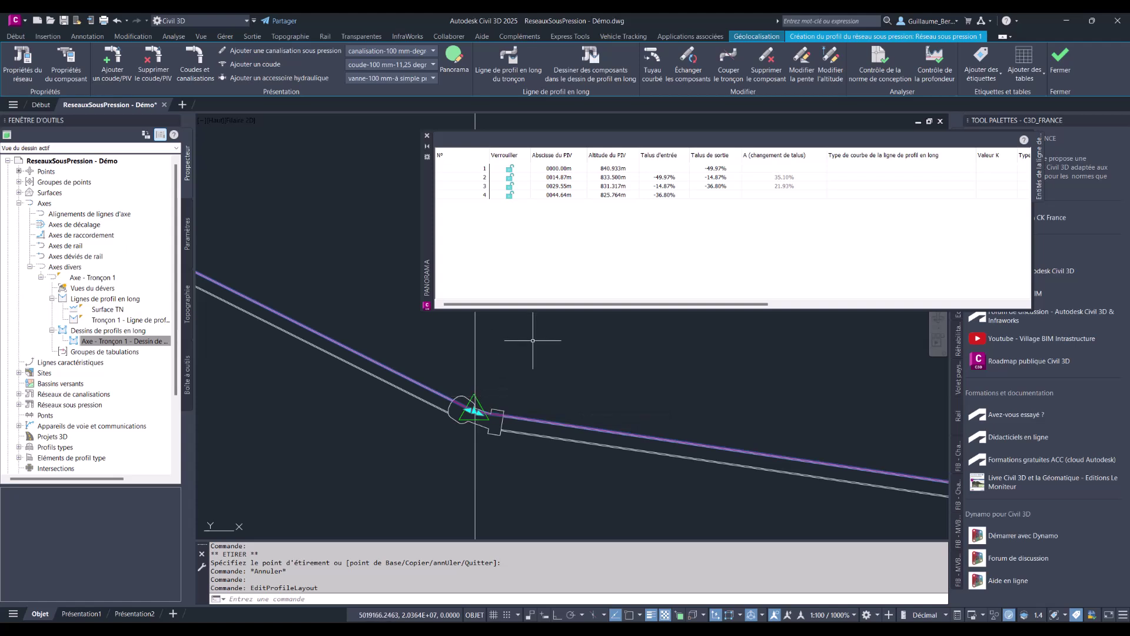
key("Escape")
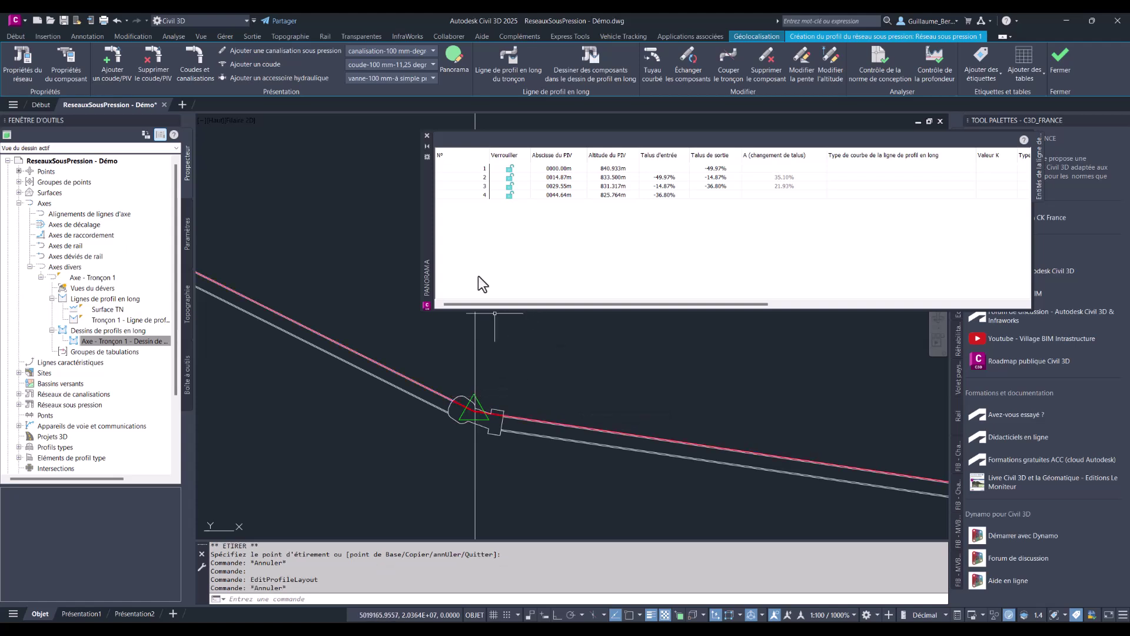
Close the profile entity table and the Tronçon 1 profile geometry editing tools.
left_click(427, 136)
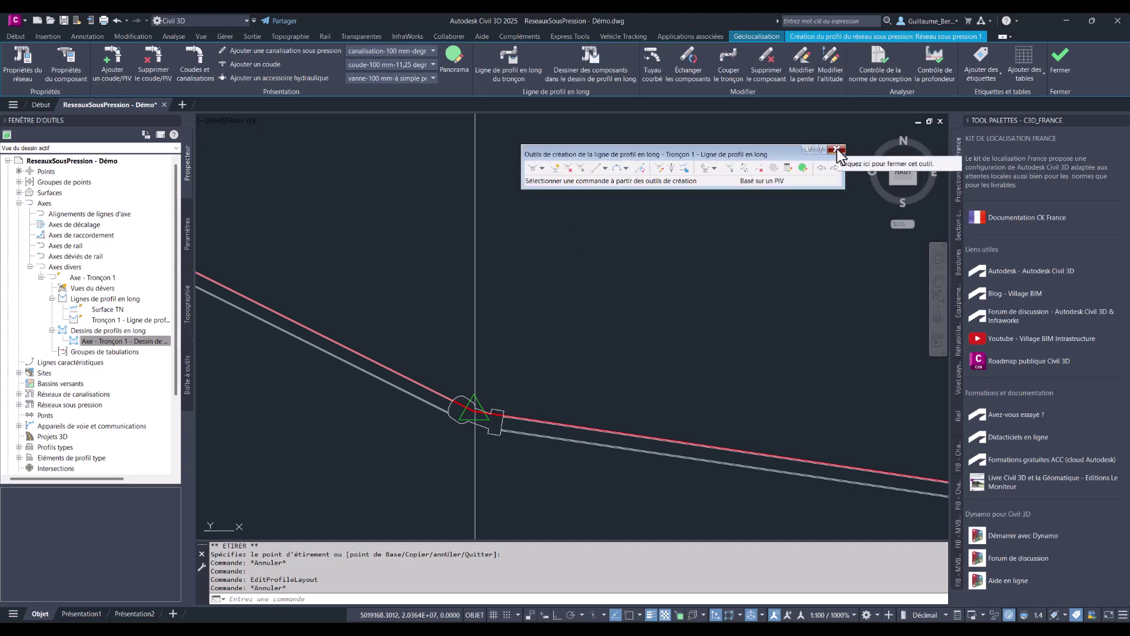
left_click(802, 168)
left_click(427, 136)
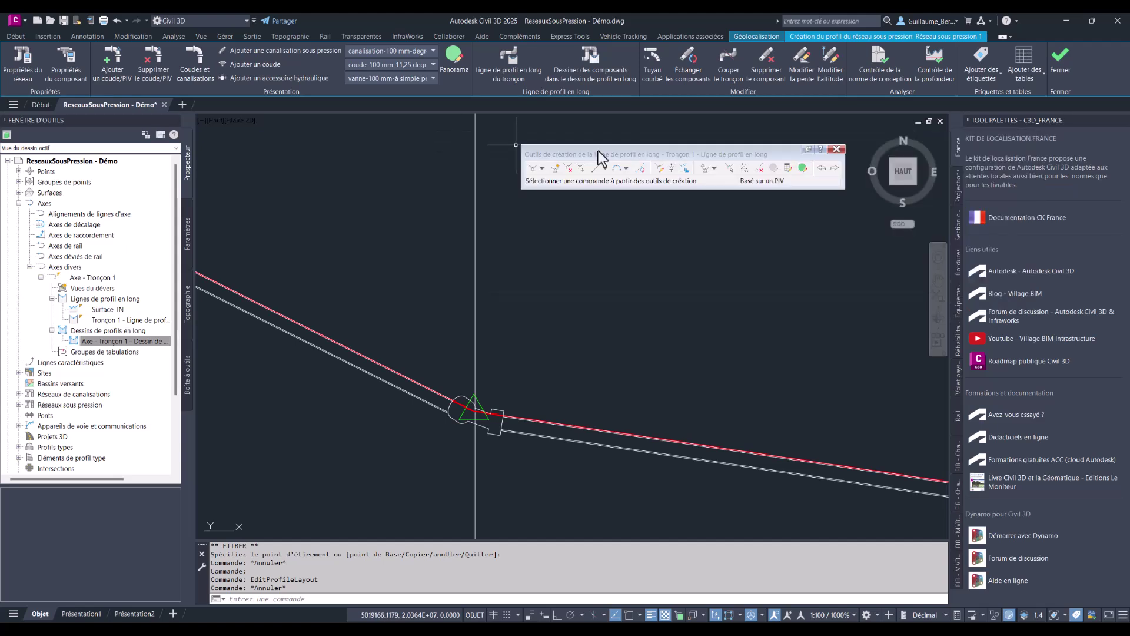
left_click(821, 152)
Try to lower the middle segment of the Tronçon 1 profile line by its midpoint, and clear the selection.
scroll(619, 333, "down", 3)
scroll(620, 333, "down", 2)
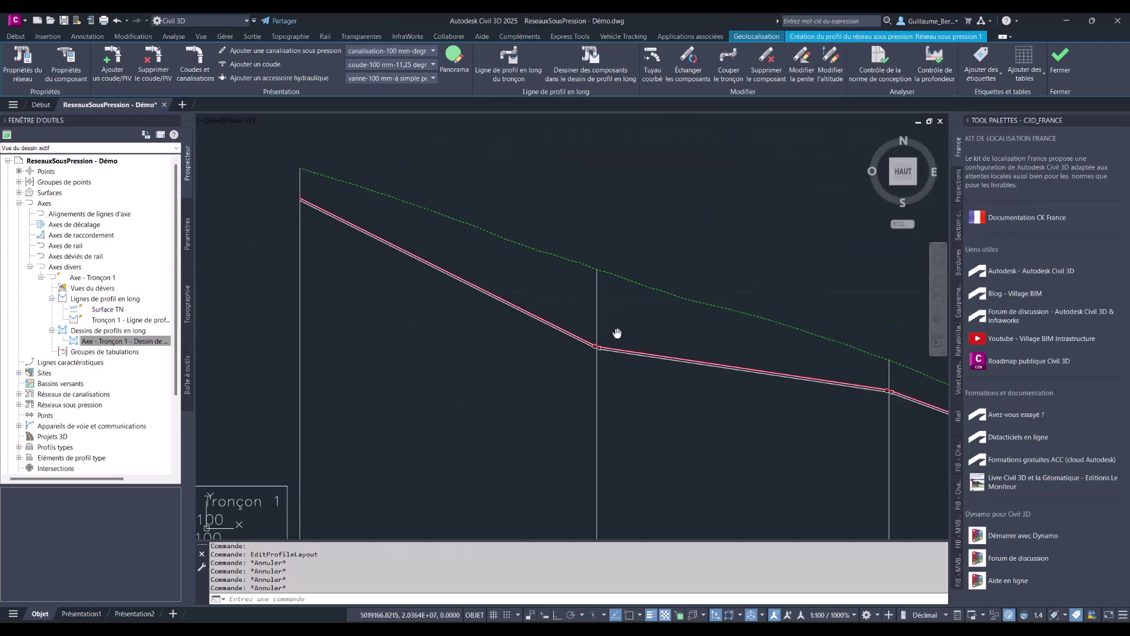
left_click(568, 344)
scroll(568, 341, "up", 4)
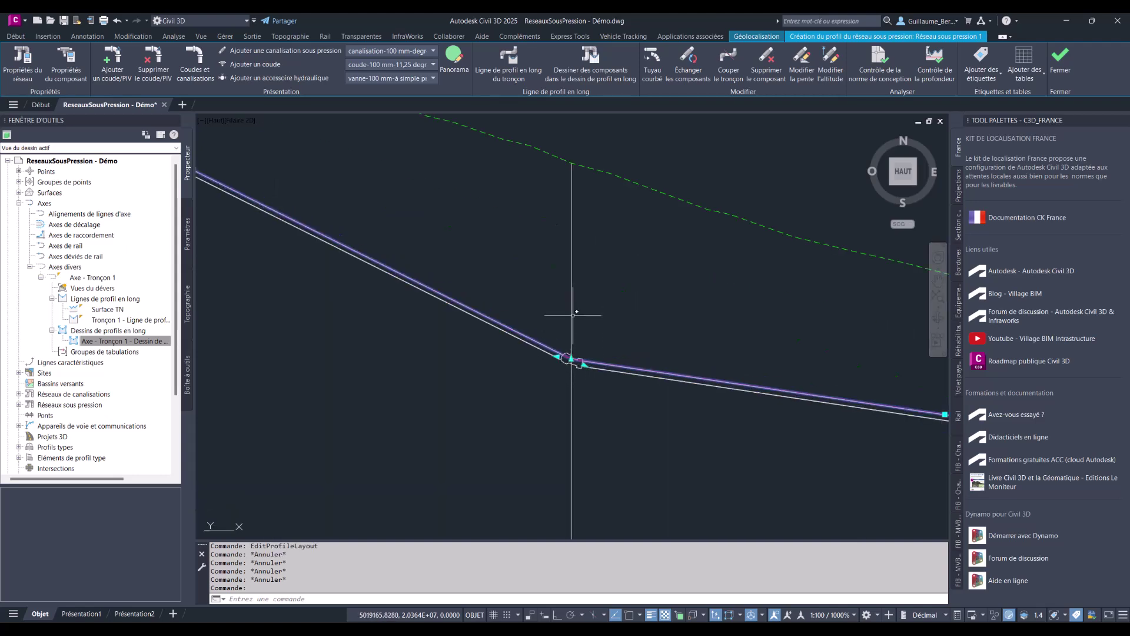
scroll(540, 321, "down", 2)
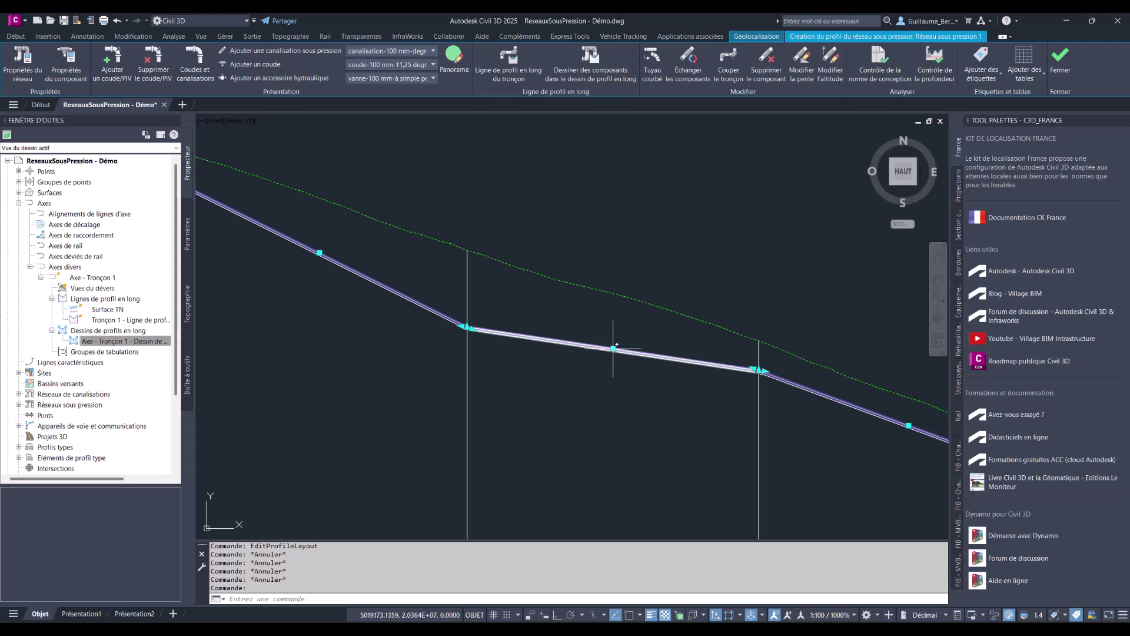
left_click(613, 349)
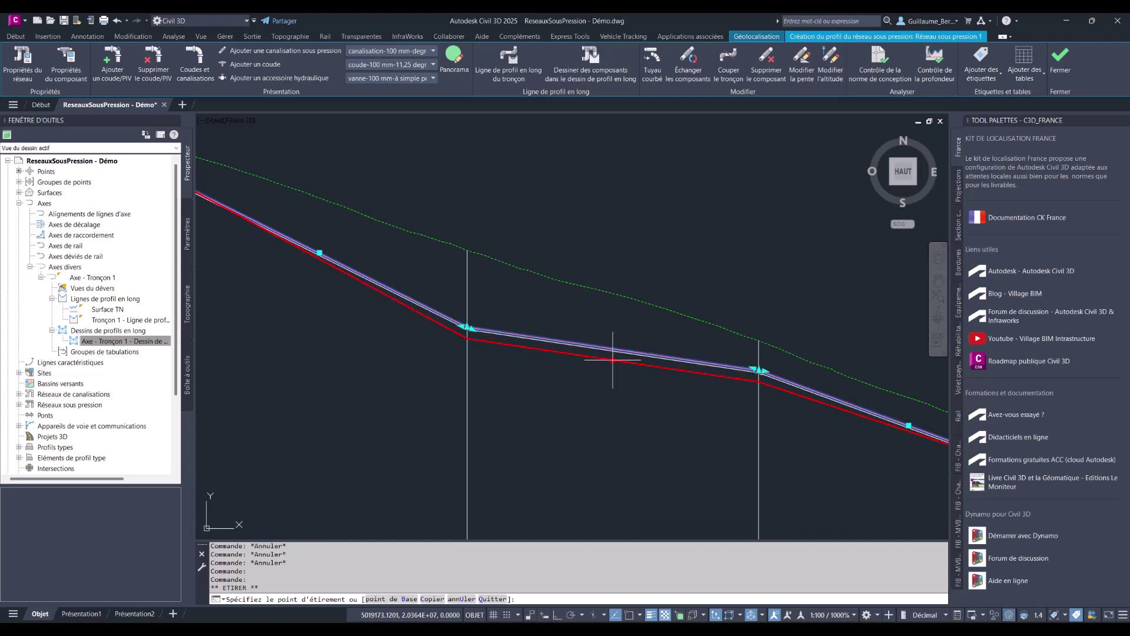
scroll(615, 347, "up", 2)
scroll(615, 347, "up", 2)
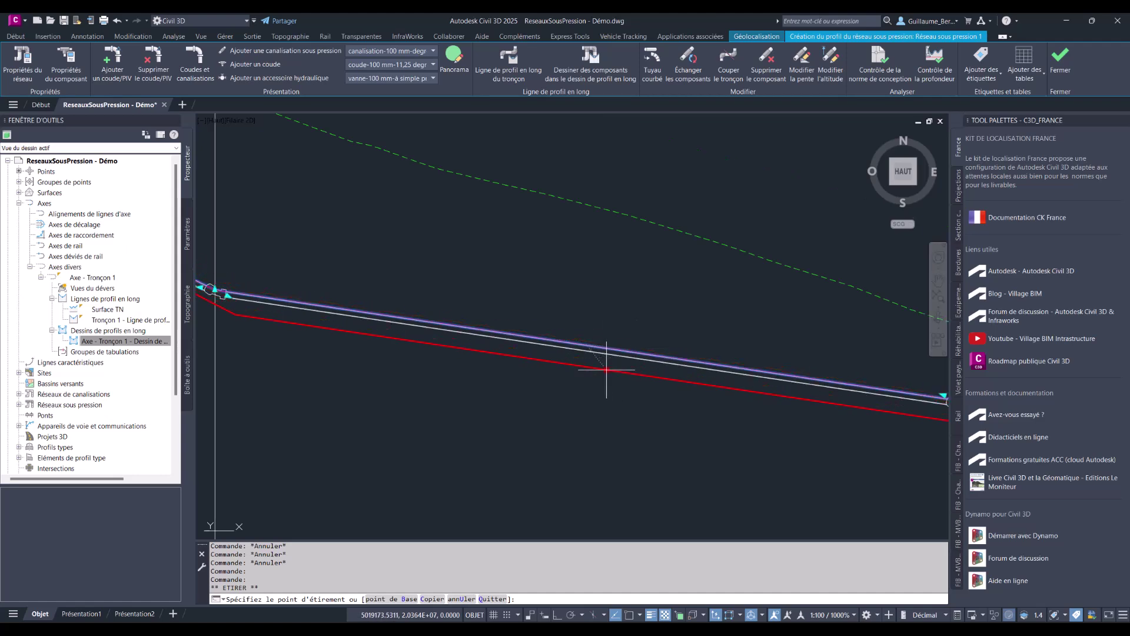
key("Escape")
scroll(598, 336, "down", 3)
middle_click_drag(593, 319, 566, 313)
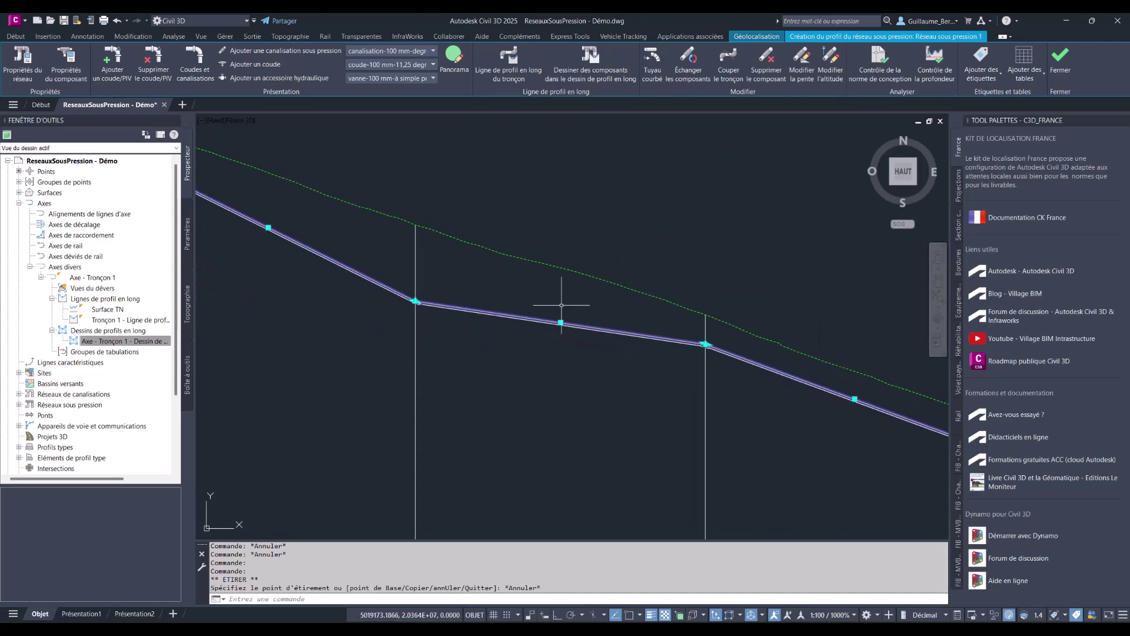
key("Escape")
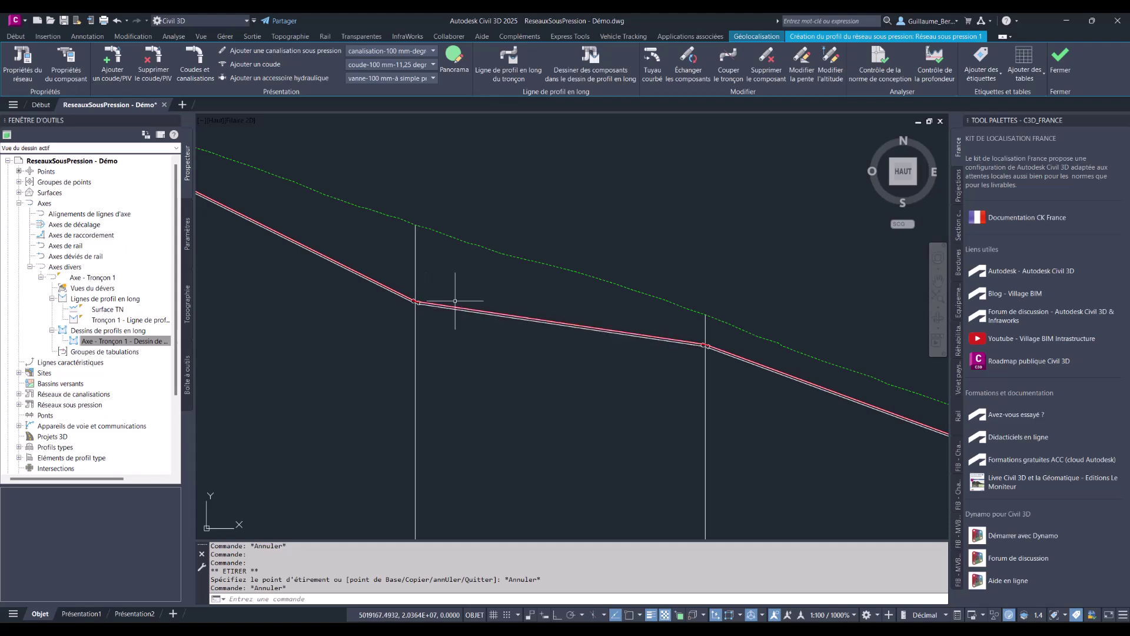
Switch to the Conception Voirie + Reseaux drawing and examine the drinking water pressure run and neighbouring sewer pipe in plan.
scroll(459, 308, "down", 3)
scroll(500, 305, "up", 3)
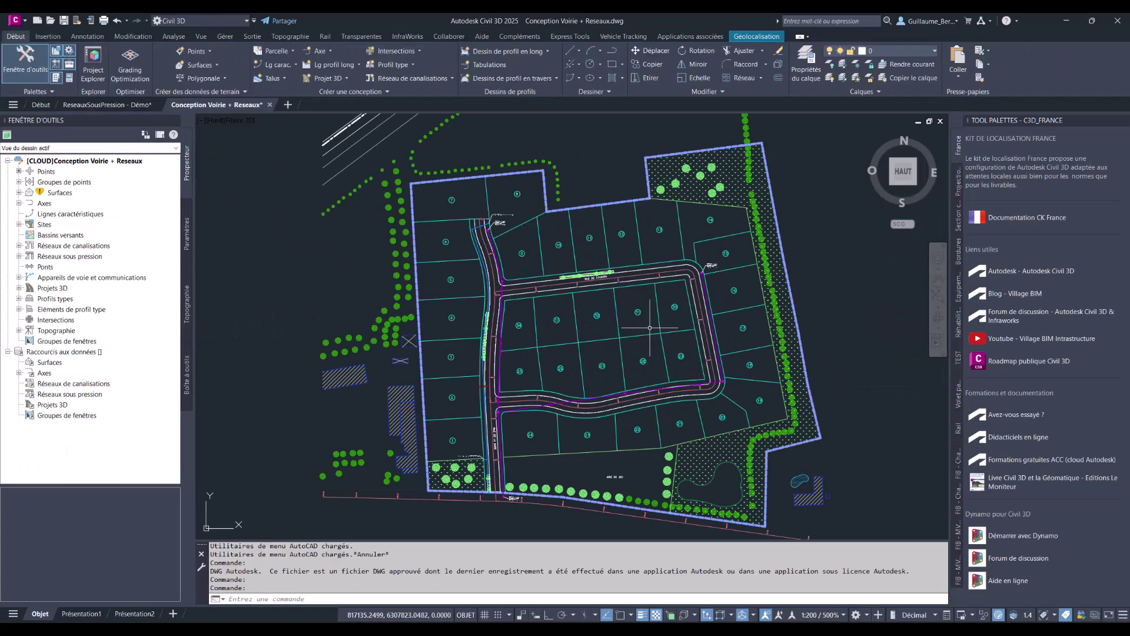
scroll(492, 283, "up", 5)
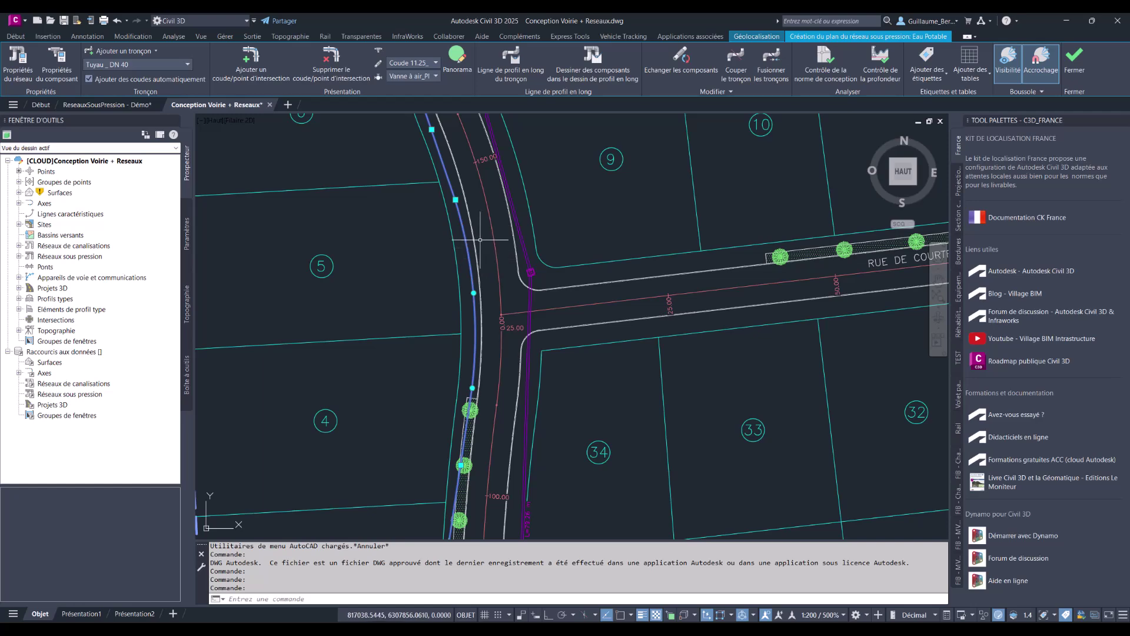
key("Escape")
left_click(520, 234)
scroll(523, 227, "up", 2)
key("Escape")
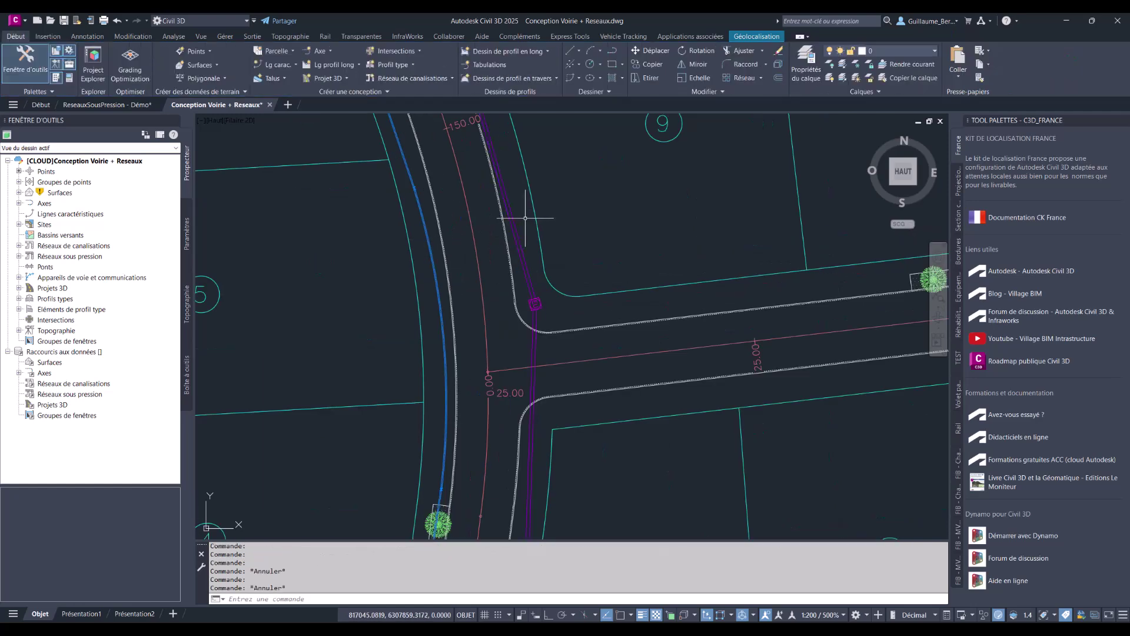
scroll(528, 219, "down", 15)
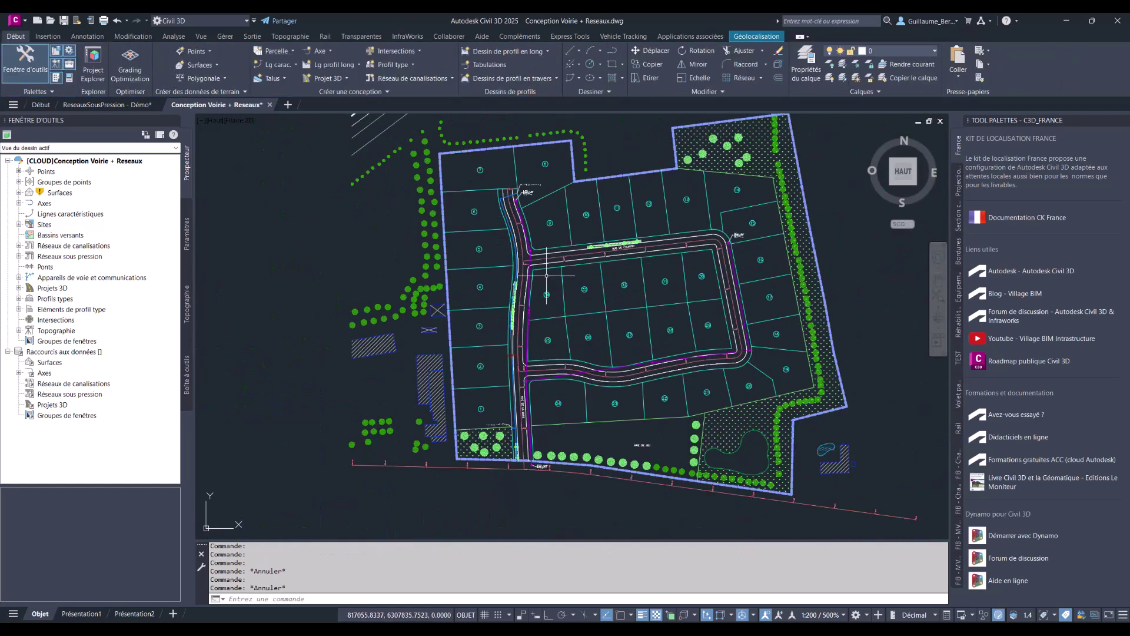
Examine the sewer pipes, manholes and slope labels in the lowest road profile view.
scroll(519, 338, "up", 8)
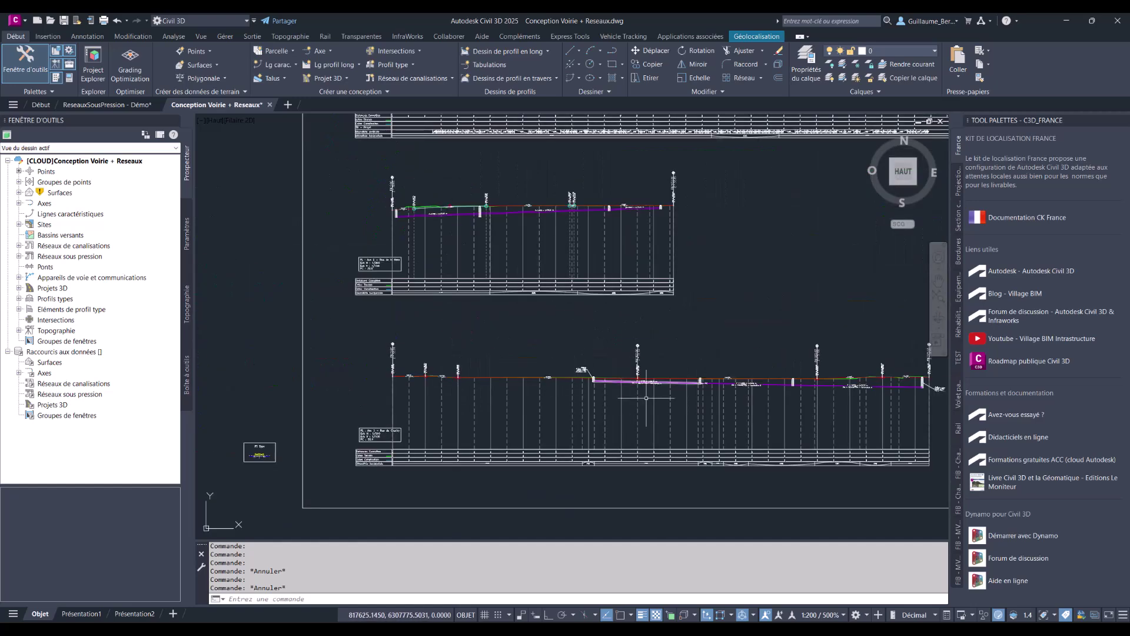
scroll(641, 373, "up", 5)
middle_click_drag(606, 380, 531, 285)
scroll(620, 314, "up", 4)
scroll(648, 327, "down", 4)
scroll(413, 321, "down", 4)
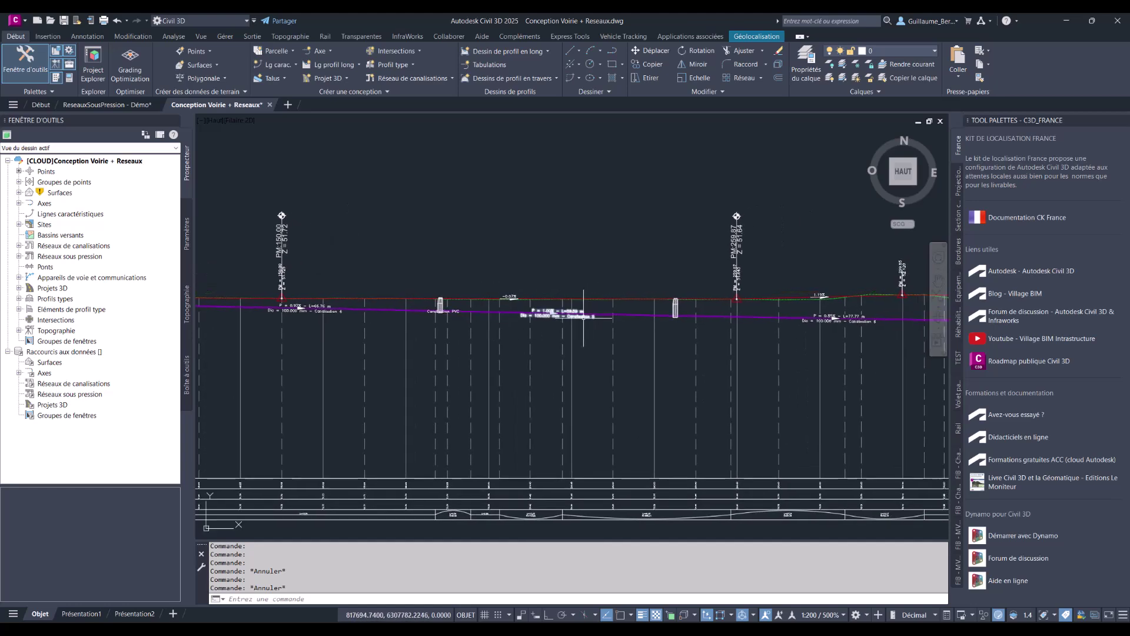
scroll(612, 316, "up", 2)
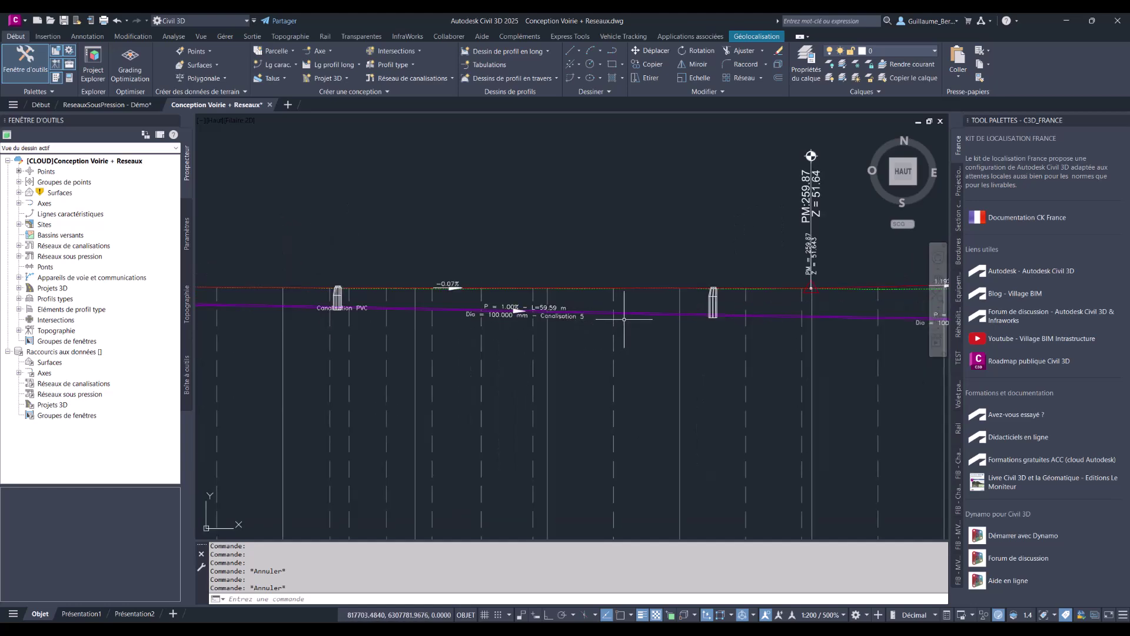
scroll(624, 319, "down", 3)
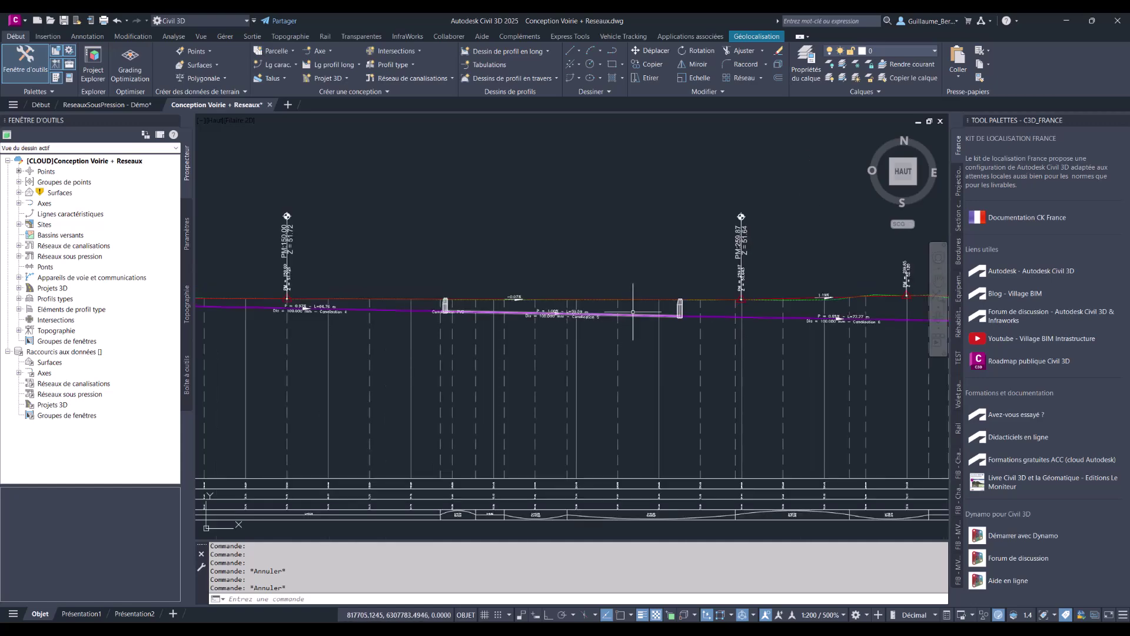
scroll(588, 312, "up", 2)
scroll(564, 305, "down", 4)
middle_click_drag(565, 304, 594, 314)
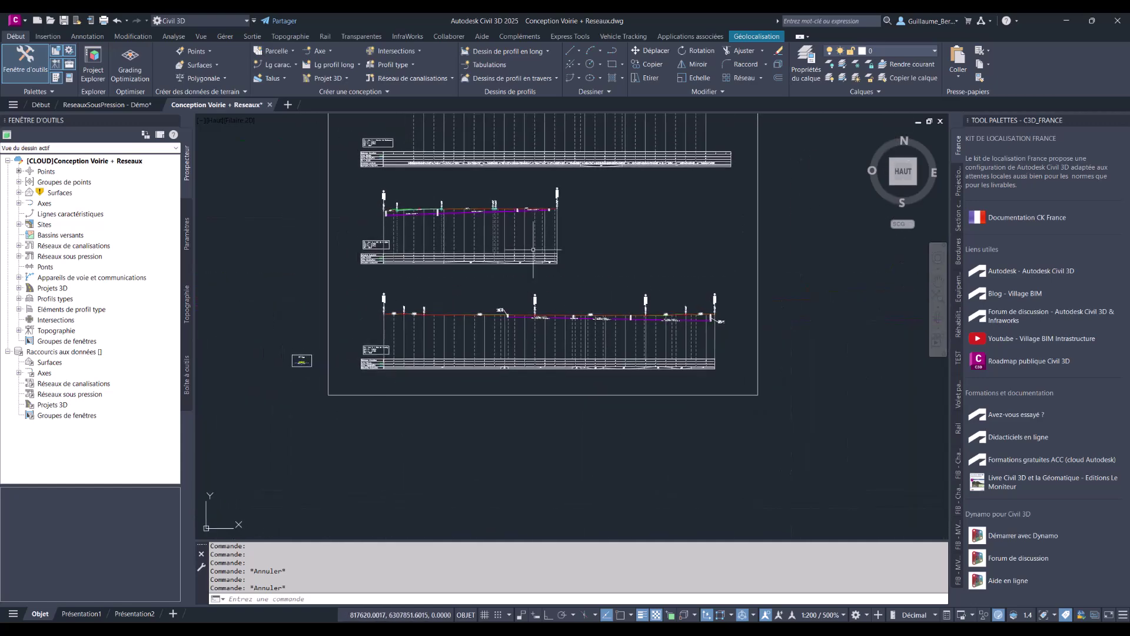
Compare the drawing's other profile views, and examine the start of the pressure network's Tronçon 1 profile view.
scroll(535, 252, "up", 2)
middle_click_drag(535, 252, 631, 272)
scroll(598, 273, "down", 2)
scroll(389, 259, "down", 1)
middle_click_drag(389, 259, 662, 273)
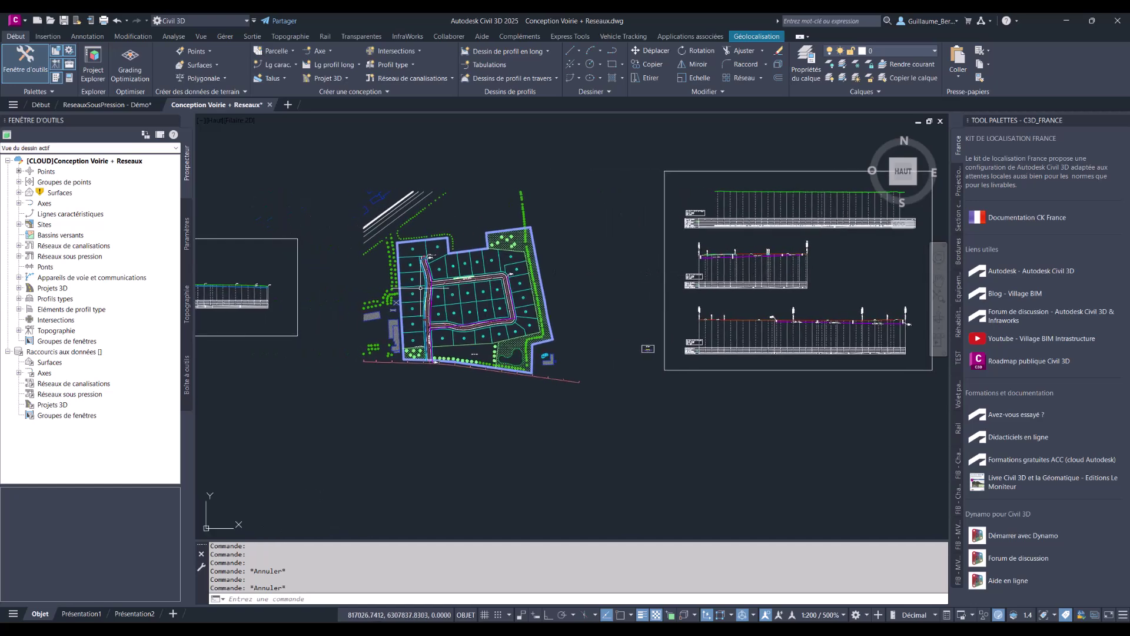
middle_click_drag(283, 266, 445, 265)
middle_click_drag(361, 265, 439, 281)
scroll(380, 303, "up", 1)
scroll(380, 303, "up", 1)
scroll(430, 288, "up", 2)
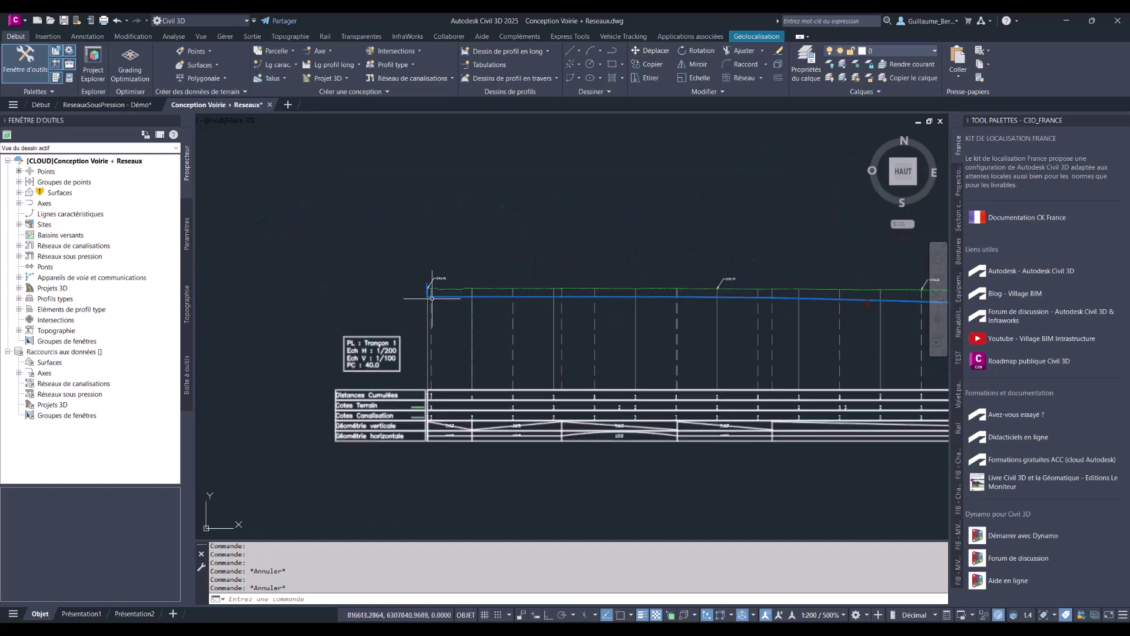
scroll(473, 317, "down", 2)
middle_click_drag(472, 317, 328, 273)
middle_click_drag(507, 286, 336, 301)
middle_click_drag(805, 217, 678, 234)
Examine the pressure pipe's branch to Borne Incendie 1 and its label near Regard 1 in plan.
scroll(678, 233, "up", 4)
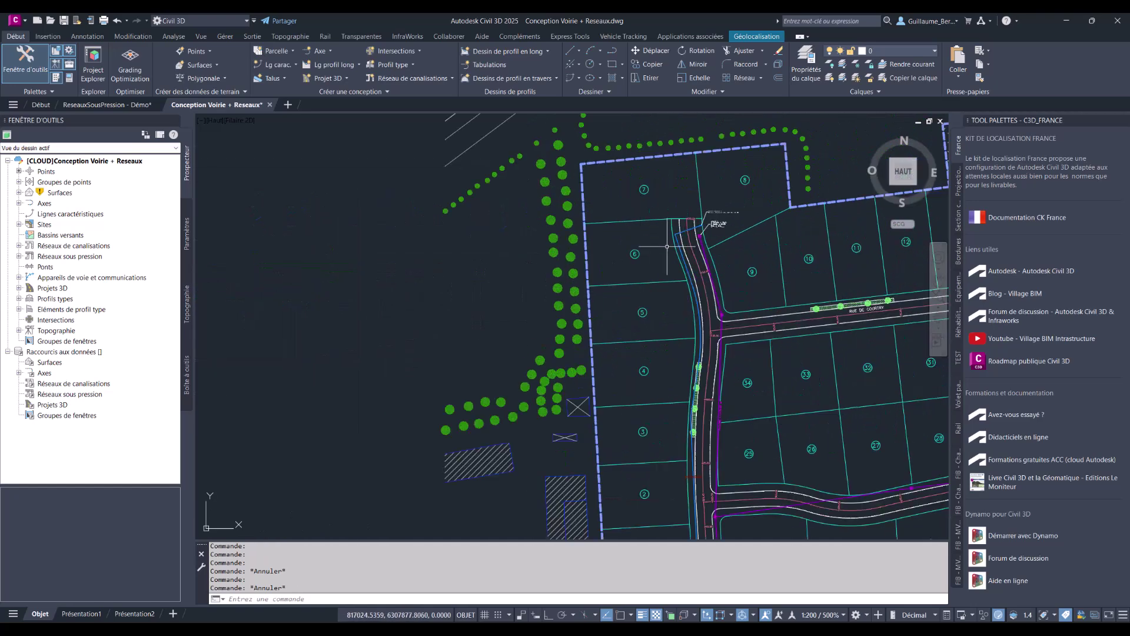
scroll(733, 206, "up", 1)
middle_click_drag(779, 190, 688, 238)
scroll(715, 229, "up", 2)
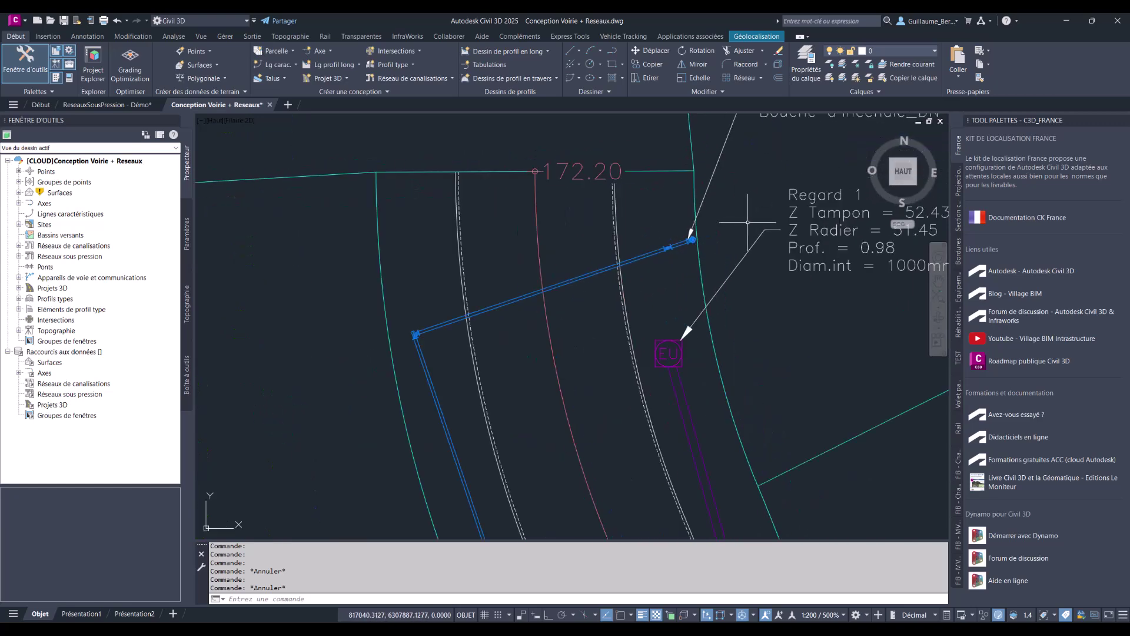
middle_click_drag(740, 213, 588, 316)
scroll(513, 356, "down", 2)
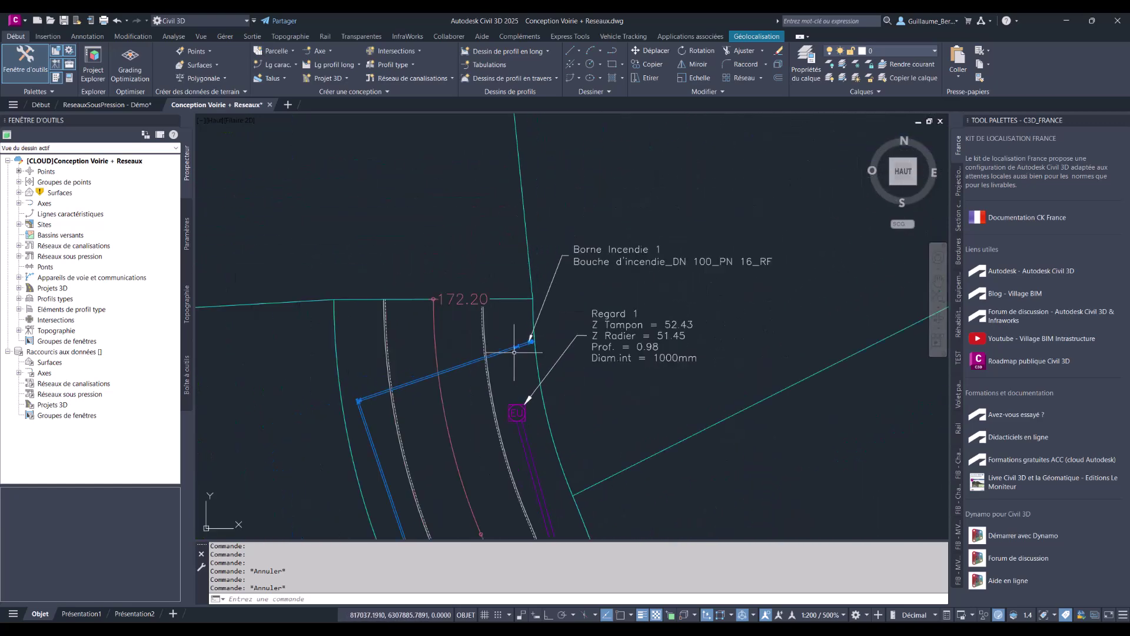
scroll(515, 346, "up", 3)
scroll(496, 352, "down", 2)
scroll(497, 352, "down", 1)
middle_click_drag(495, 353, 515, 313)
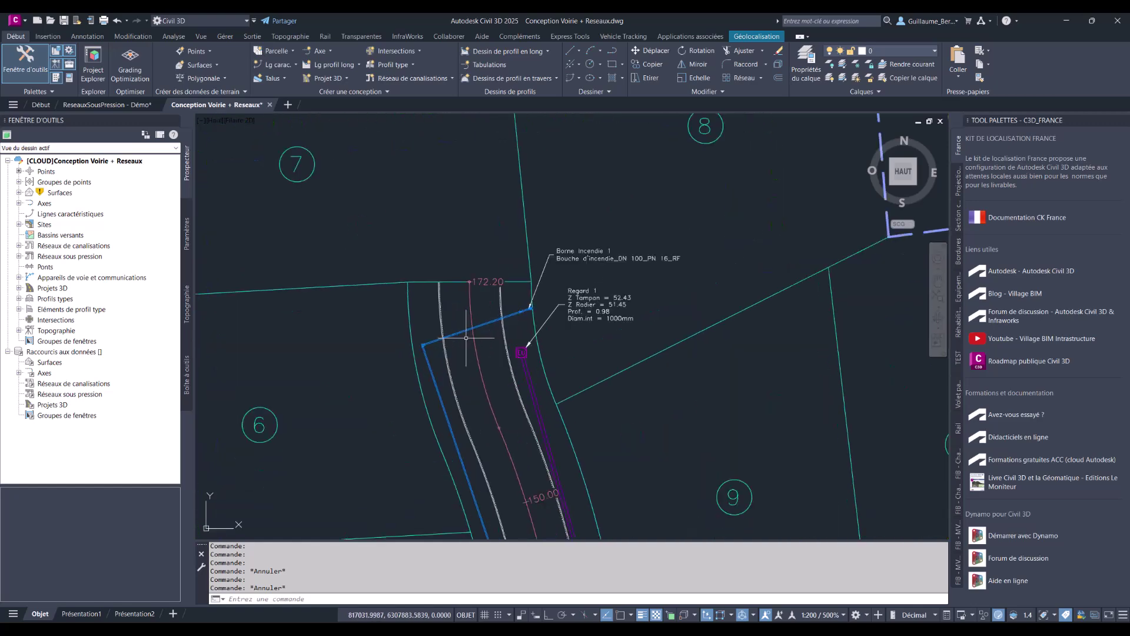
scroll(504, 306, "up", 1)
scroll(410, 423, "down", 1)
Follow the pressure pipe in plan along Rue de la Mare to Borne Incendie 2 near plot 1.
mouse_move(411, 468)
middle_mouse_down()
mouse_move(413, 391)
mouse_move(443, 289)
mouse_move(444, 183)
middle_mouse_up()
scroll(415, 389, "down", 3)
middle_click_drag(438, 527, 437, 405)
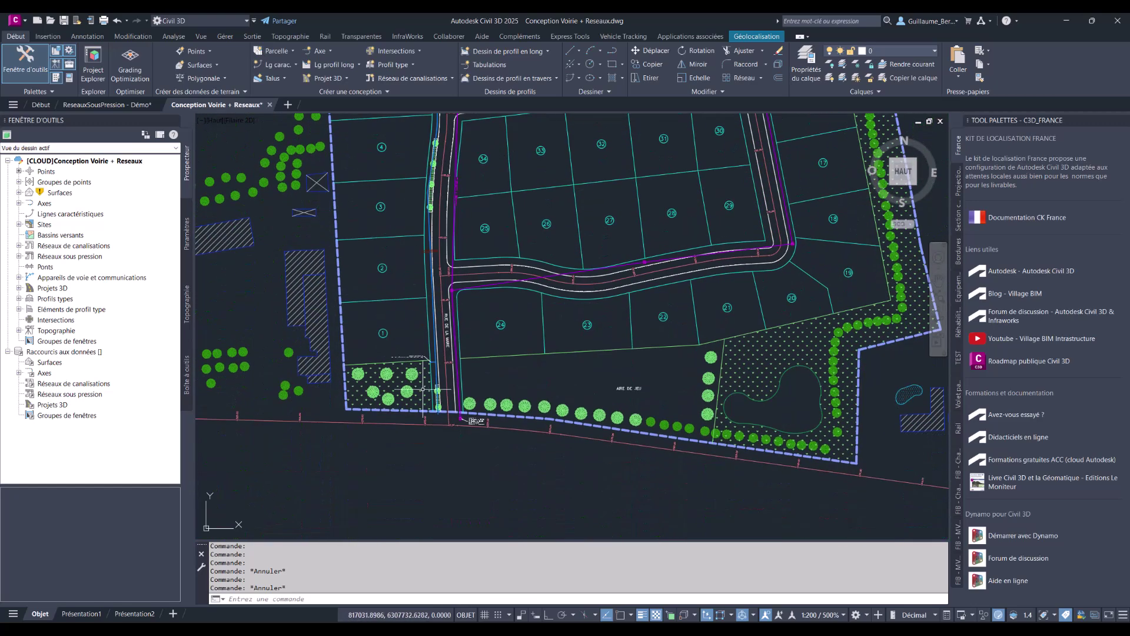
scroll(437, 405, "up", 2)
scroll(463, 472, "up", 1)
scroll(451, 461, "down", 2)
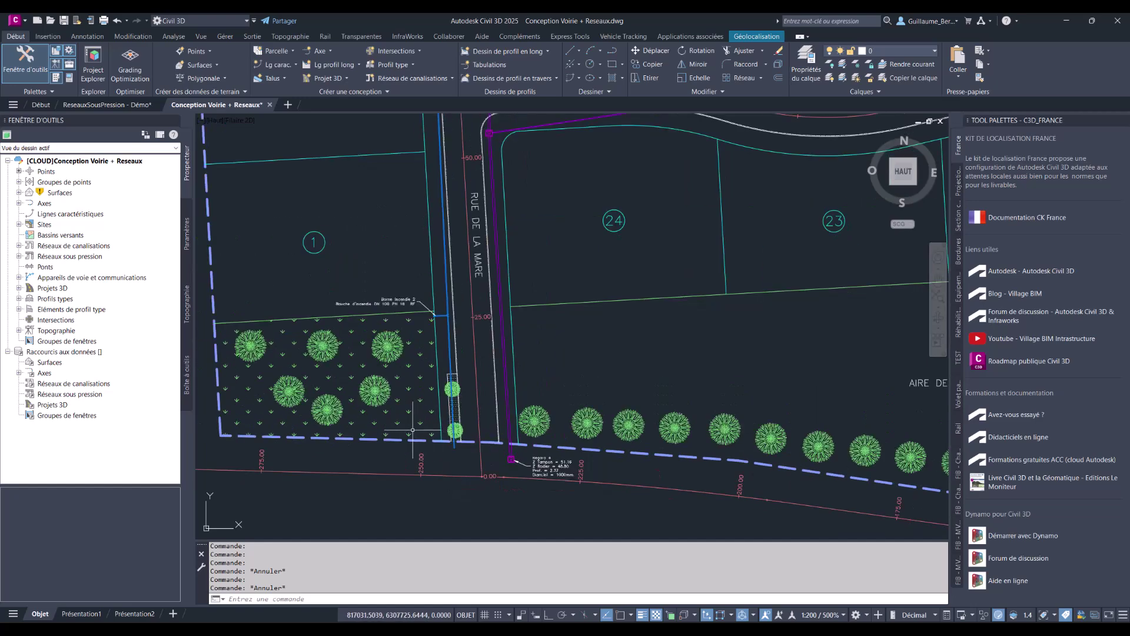
Select the Réseau Abandonné pipe section crossing the pressure pipe in the Tronçon 1 profile view.
scroll(410, 377, "down", 2)
middle_click_drag(220, 305, 570, 333)
scroll(570, 334, "down", 1)
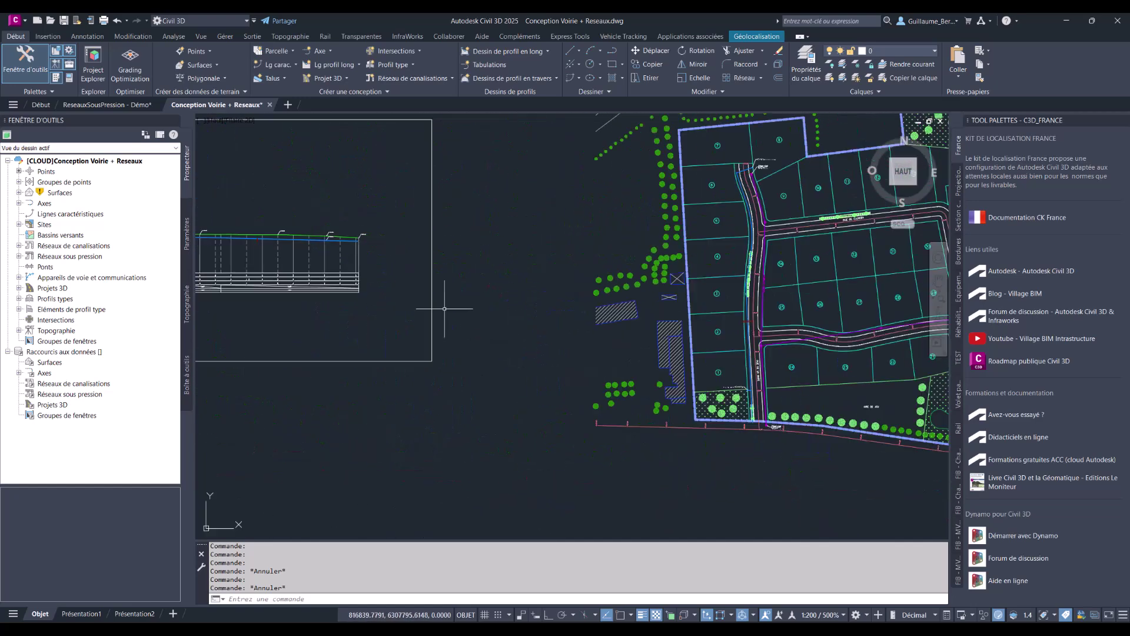
middle_click_drag(444, 310, 628, 334)
middle_click_drag(273, 250, 384, 285)
scroll(384, 286, "up", 1)
scroll(624, 306, "up", 6)
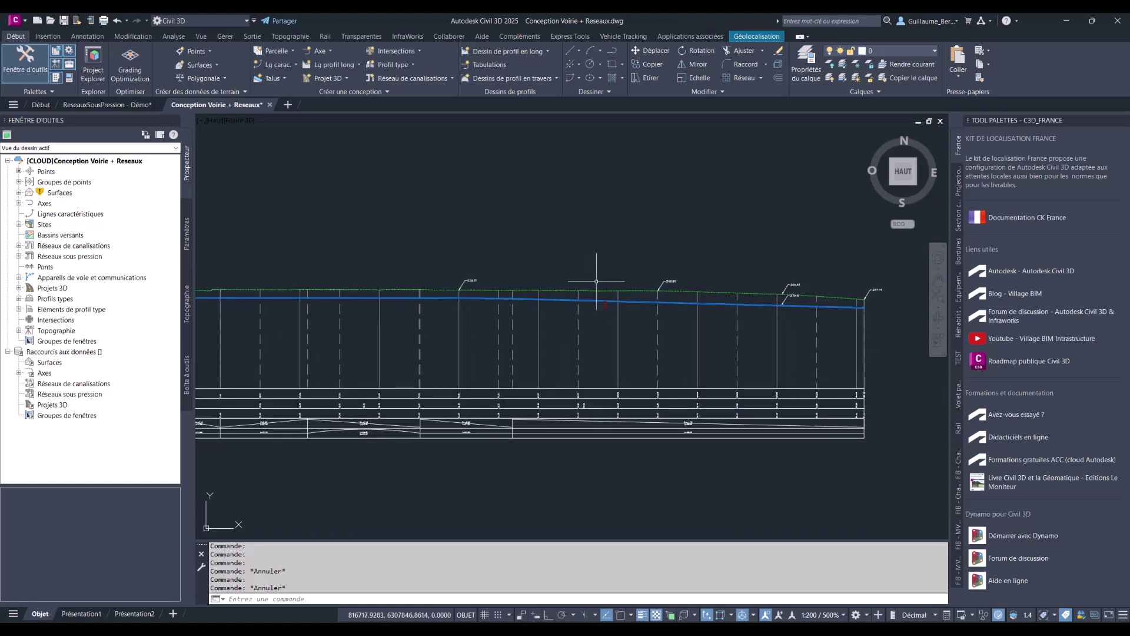
left_click(623, 313)
left_click(573, 325)
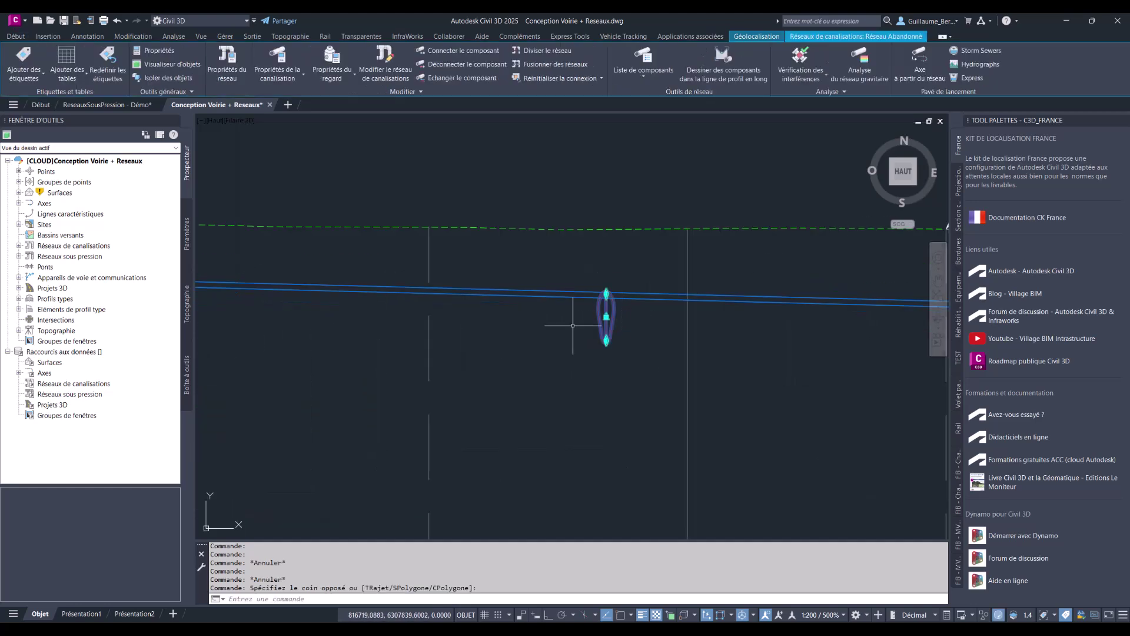
Find and select in plan the Réseau Abandonné pipe that crosses the pressure pipe beside plot 2.
key("Escape")
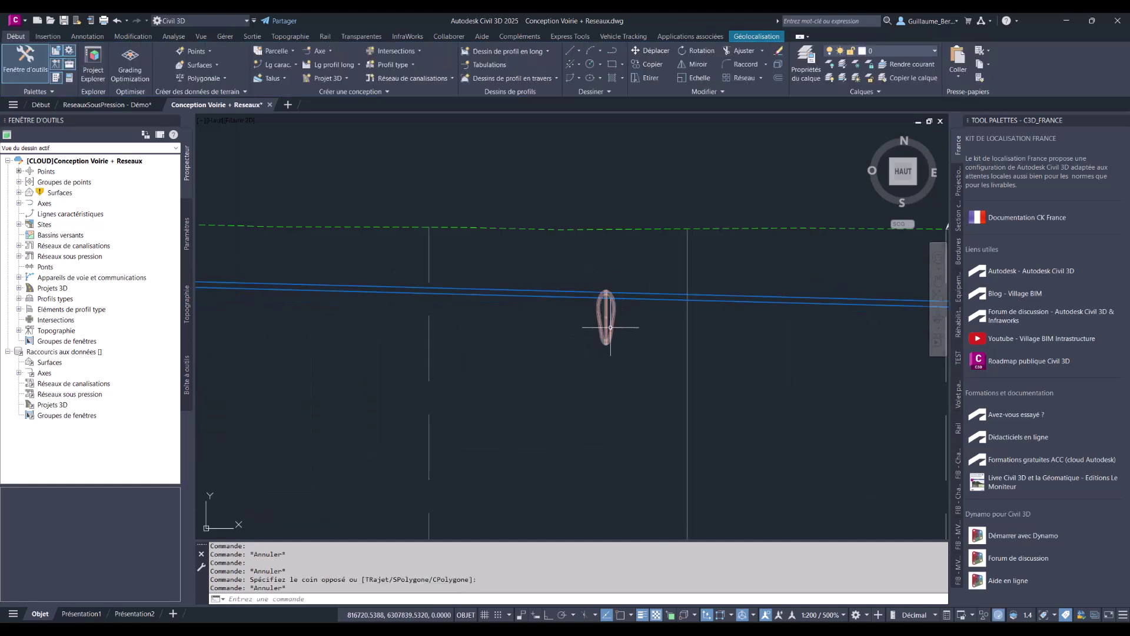
left_click(615, 325)
left_click(580, 351)
scroll(615, 326, "down", 3)
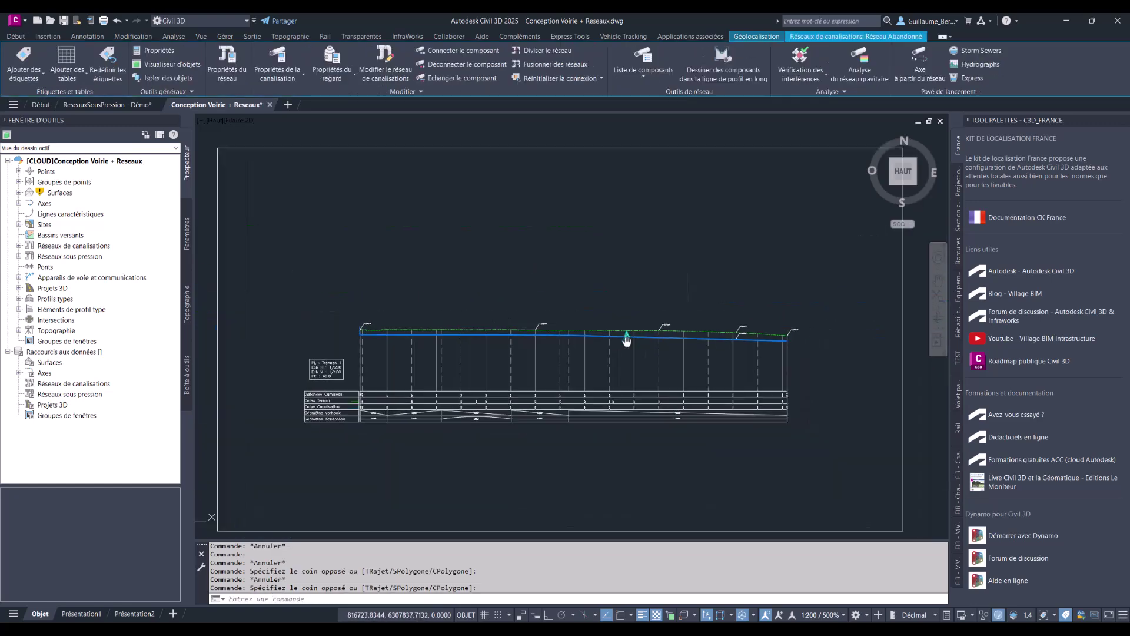
middle_click_drag(865, 389, 409, 336)
scroll(786, 346, "up", 6)
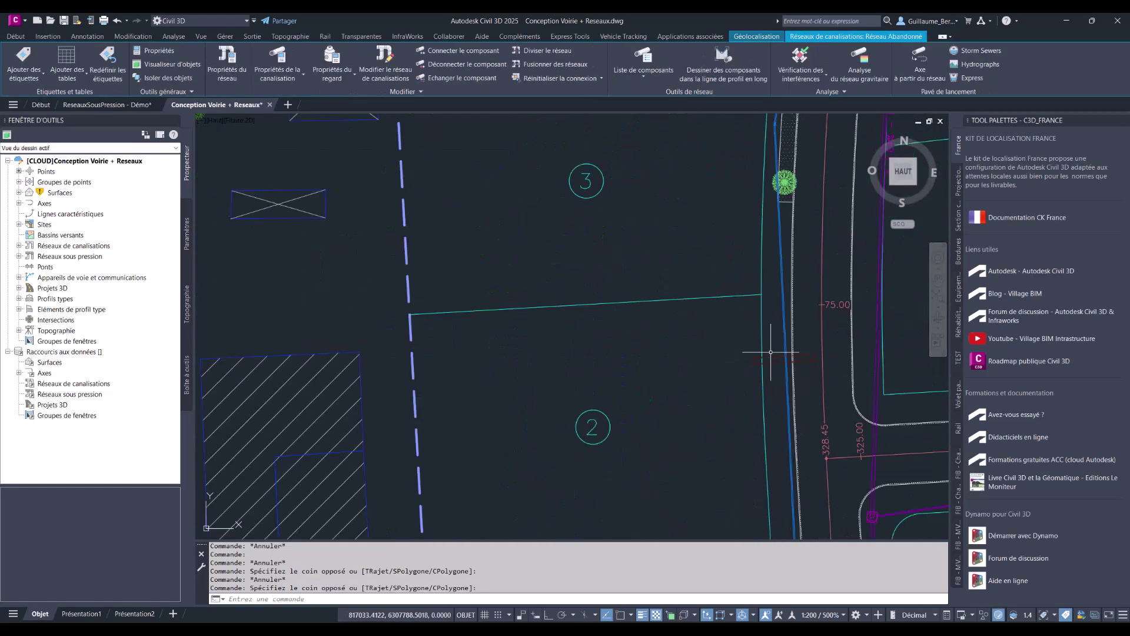
left_click(786, 346)
left_click(765, 375)
key("Escape")
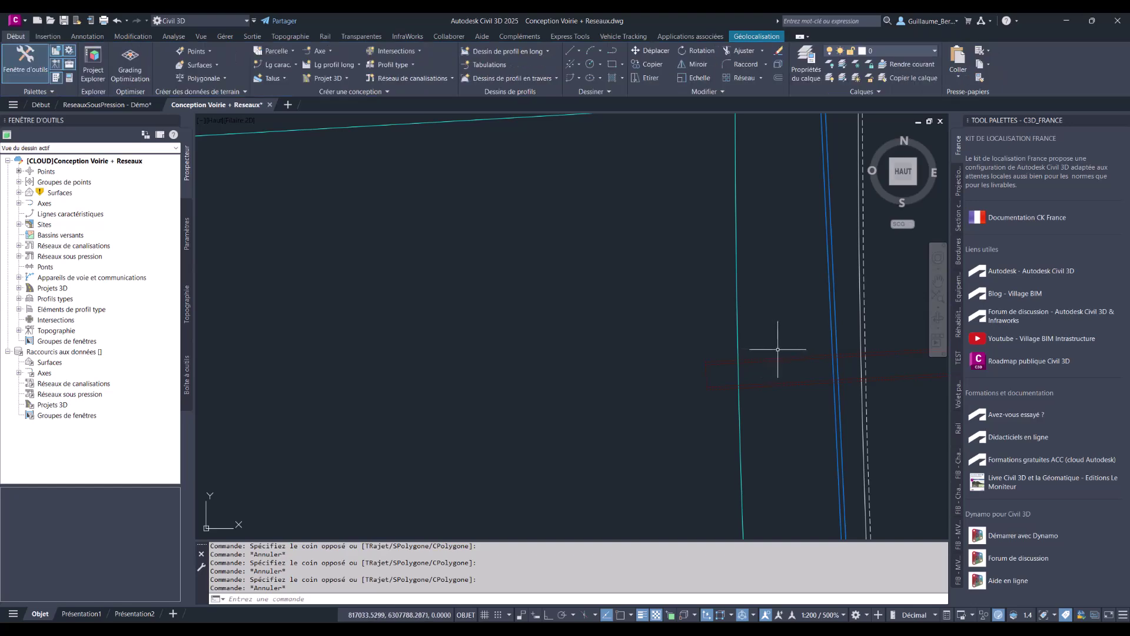
left_click(779, 350)
left_click(758, 373)
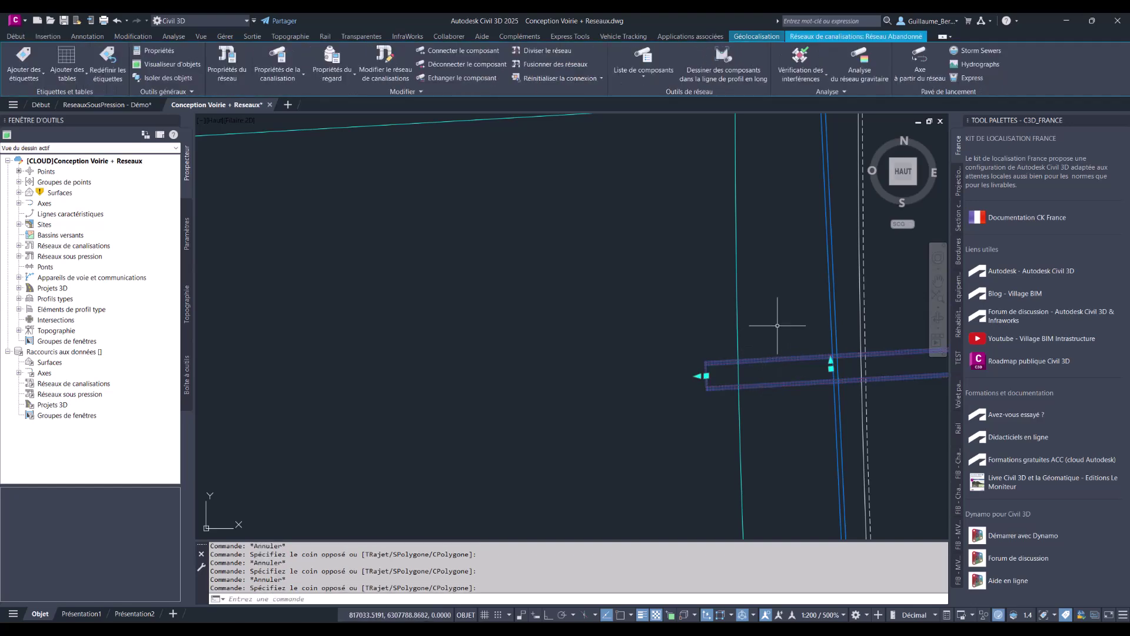
key("Escape")
Select the pressure pipe at the Réseau Abandonné crossing in the Tronçon 1 profile view and open its run profile settings.
scroll(778, 317, "down", 8)
scroll(482, 331, "up", 3)
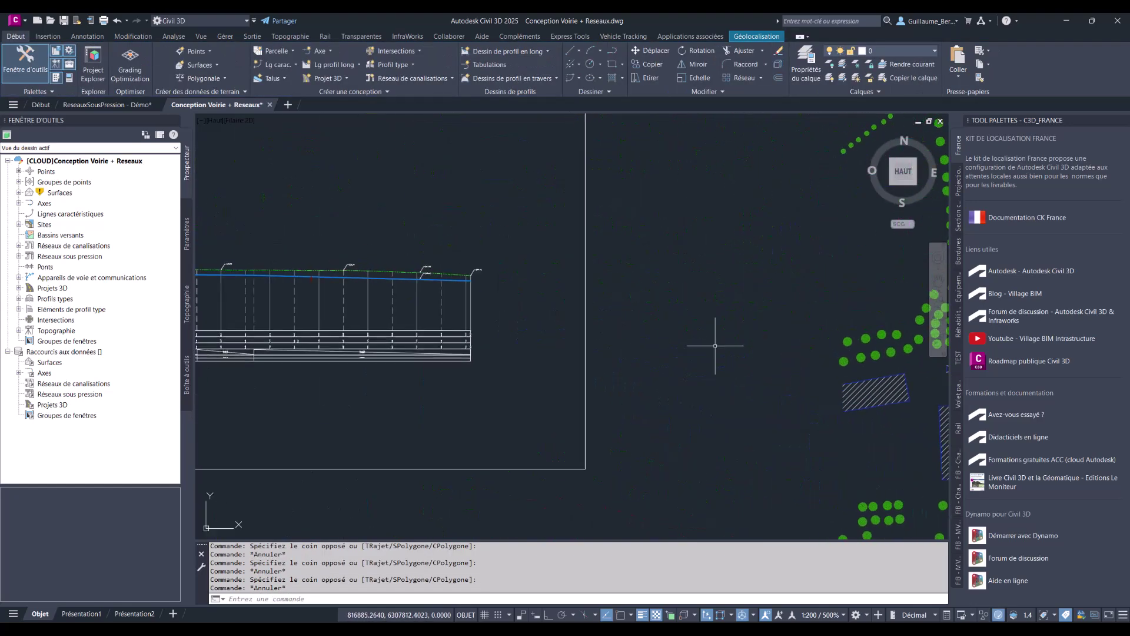
scroll(481, 331, "up", 5)
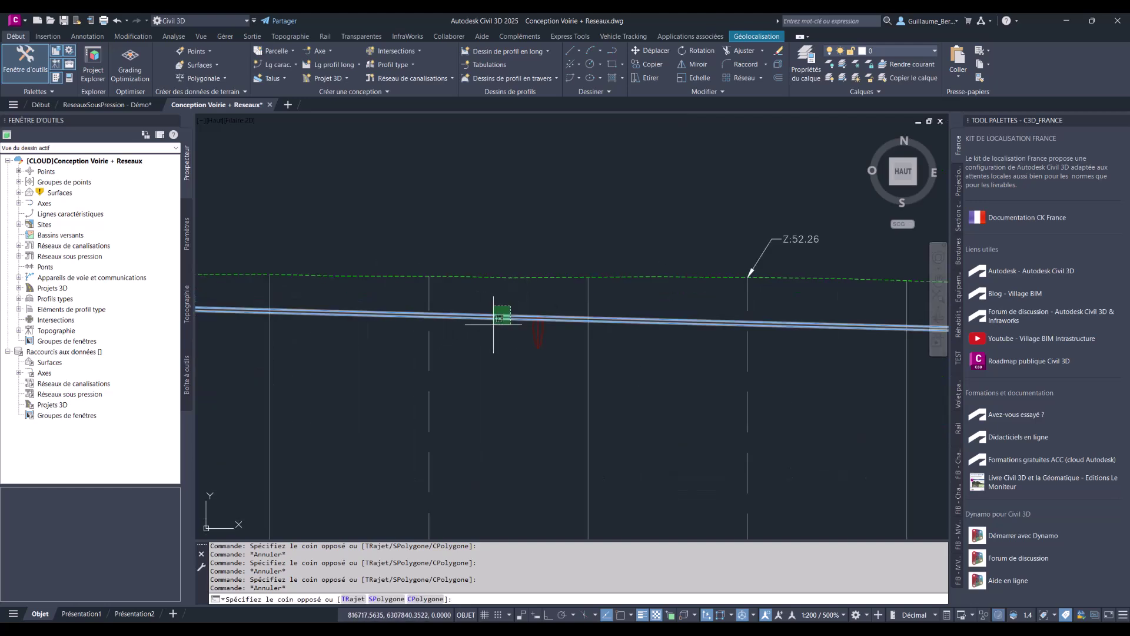
left_click(504, 315)
key("Escape")
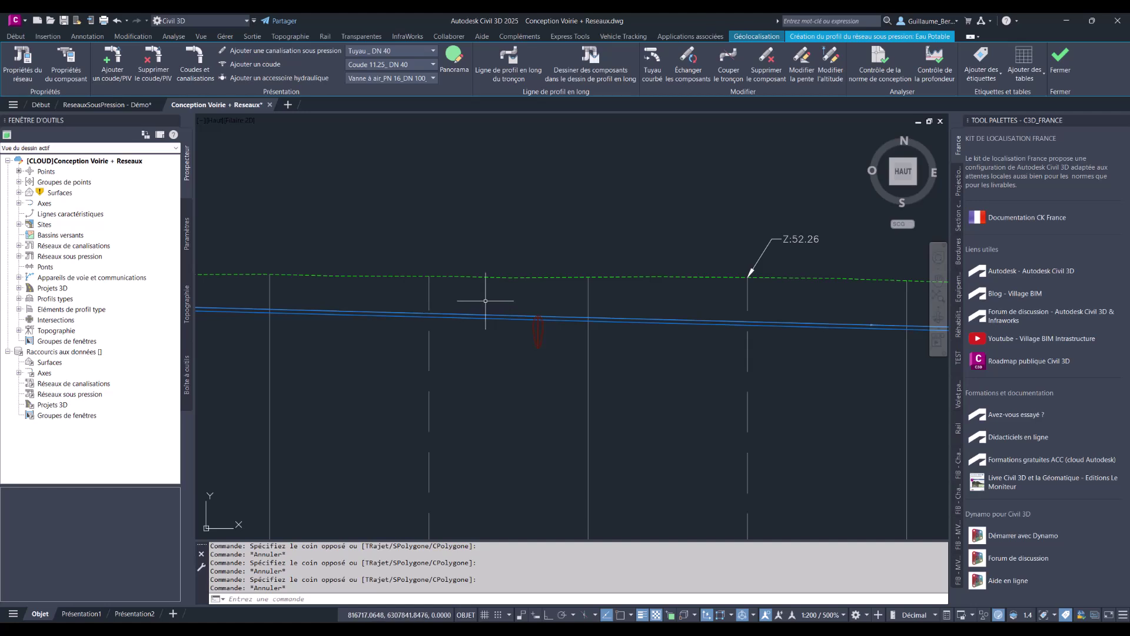
left_click(504, 314)
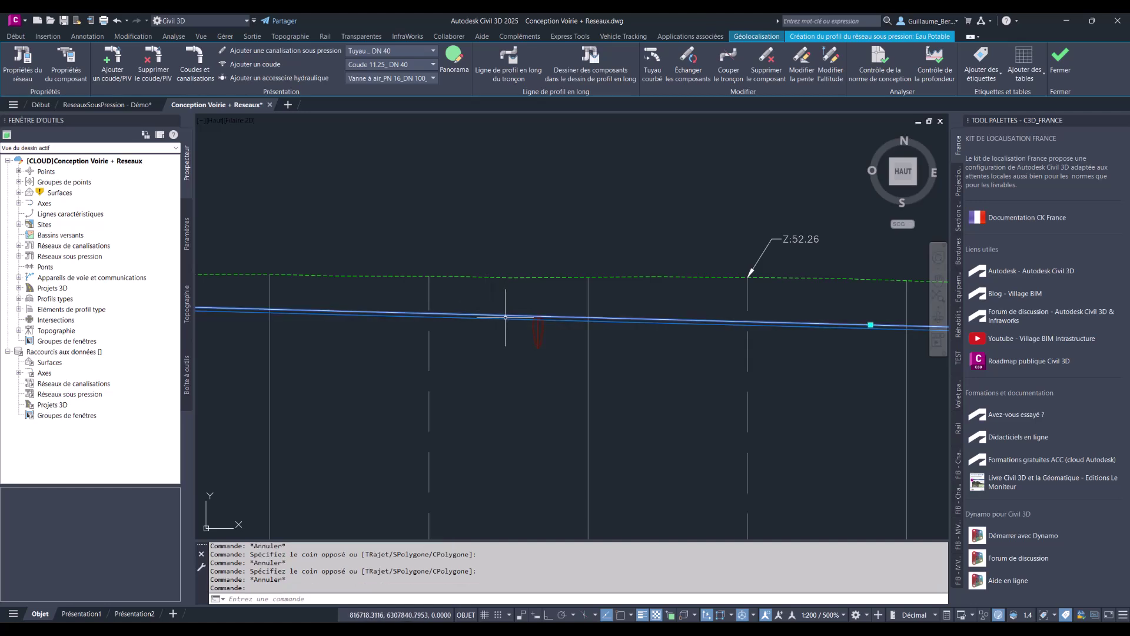
left_click(511, 81)
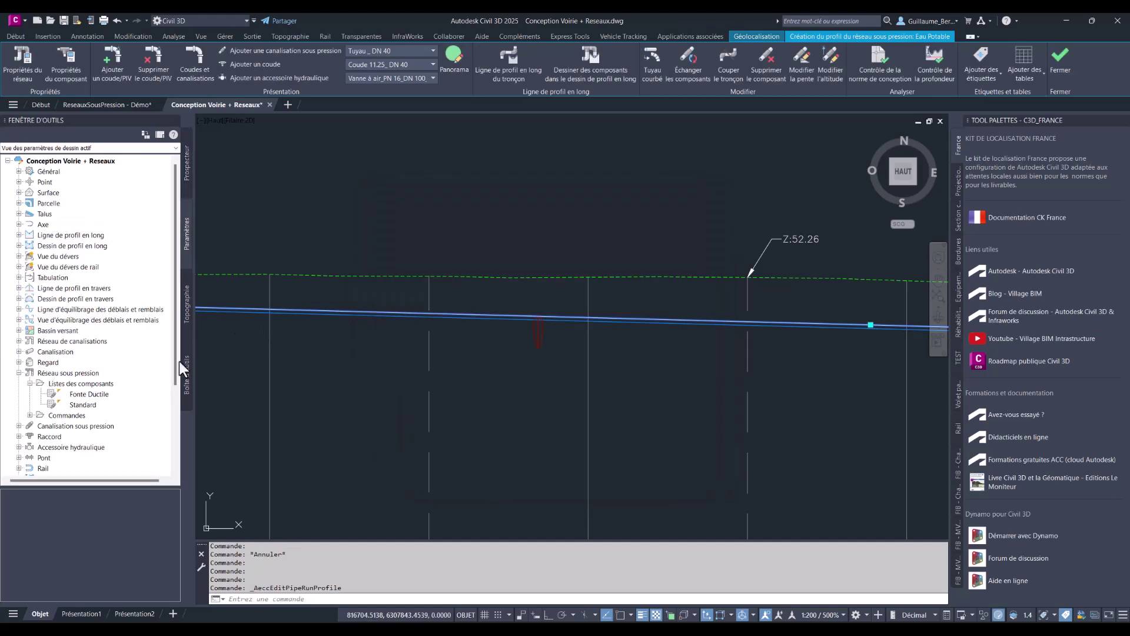
Examine the Tuyau _ DN 40 pipe's properties in the Fonte Ductile pressure network parts list, including its cut length.
right_click(83, 394)
left_click(118, 399)
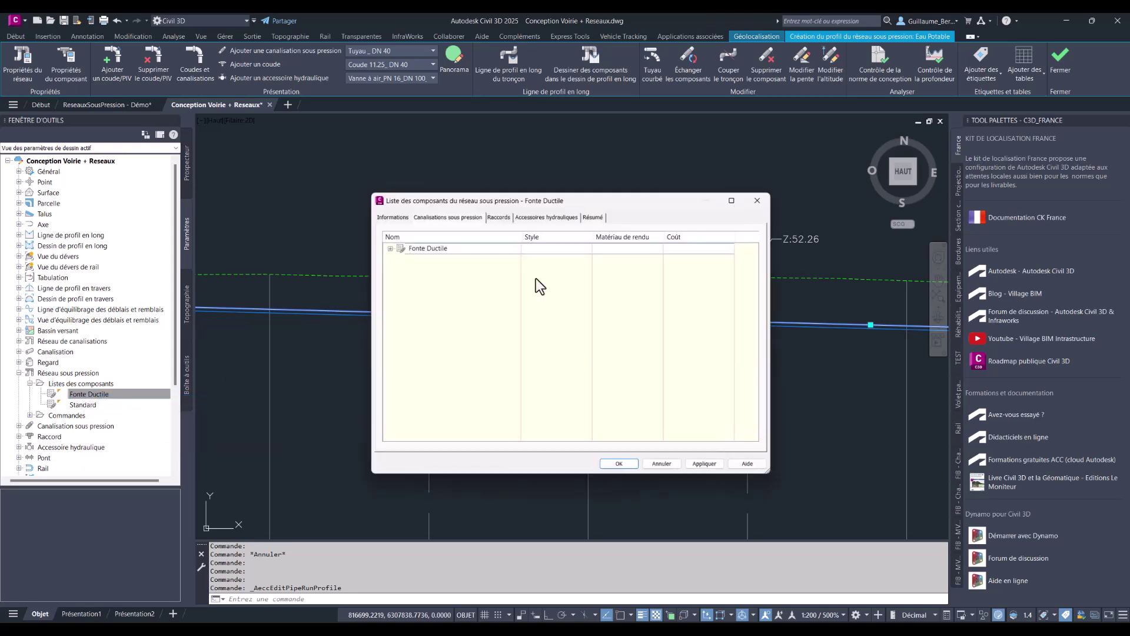
left_click(388, 248)
left_click(401, 259)
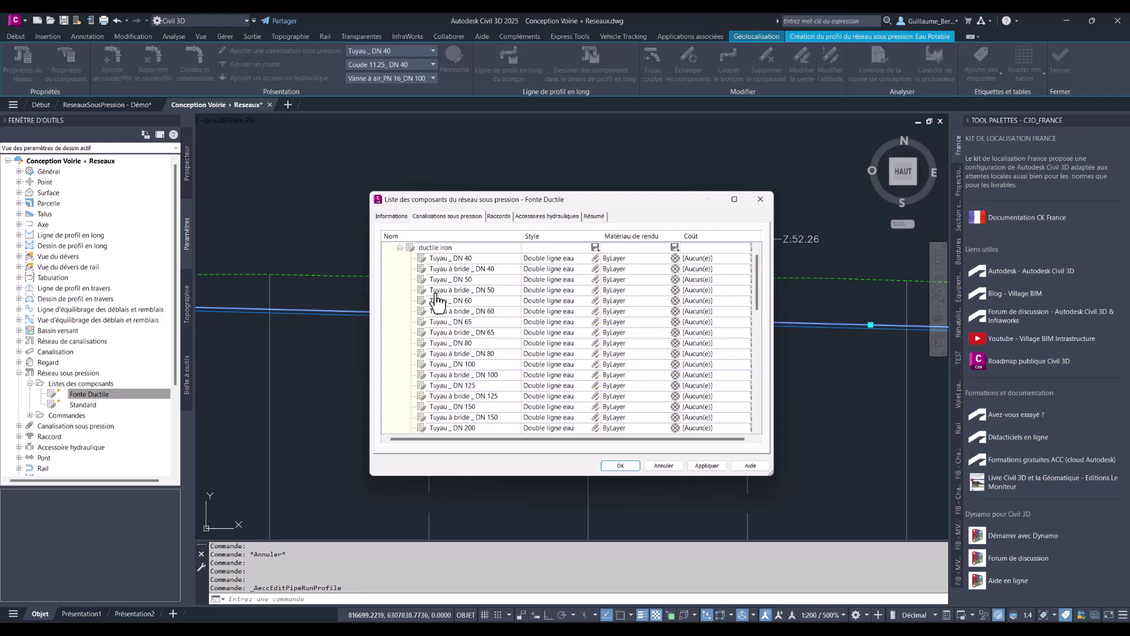
right_click(460, 260)
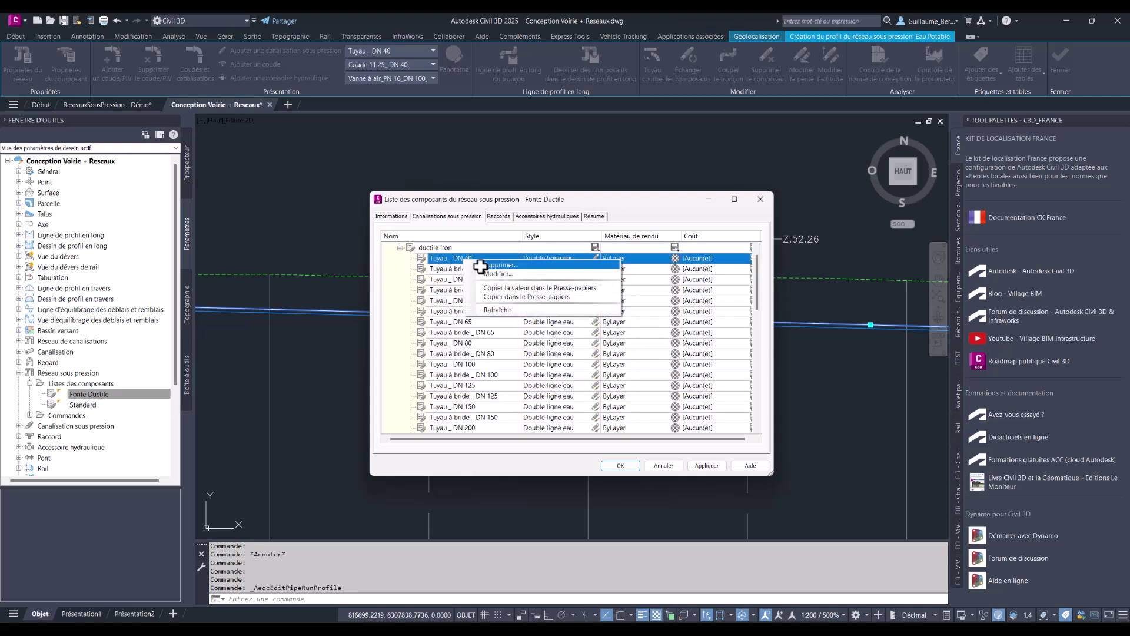
left_click(485, 274)
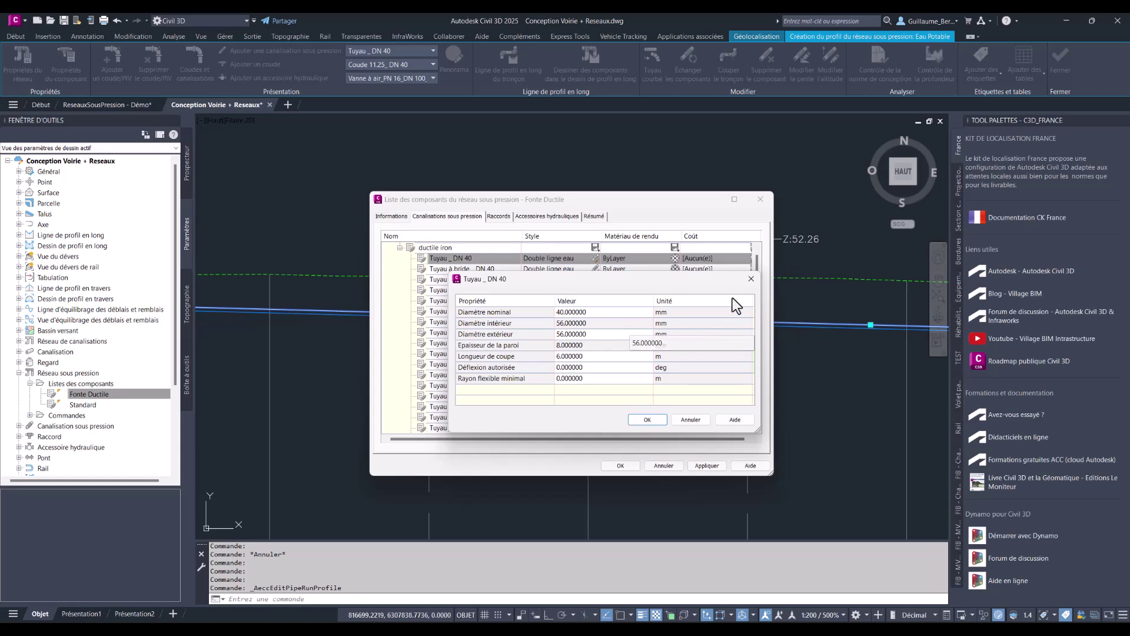
left_click(751, 278)
left_click(760, 200)
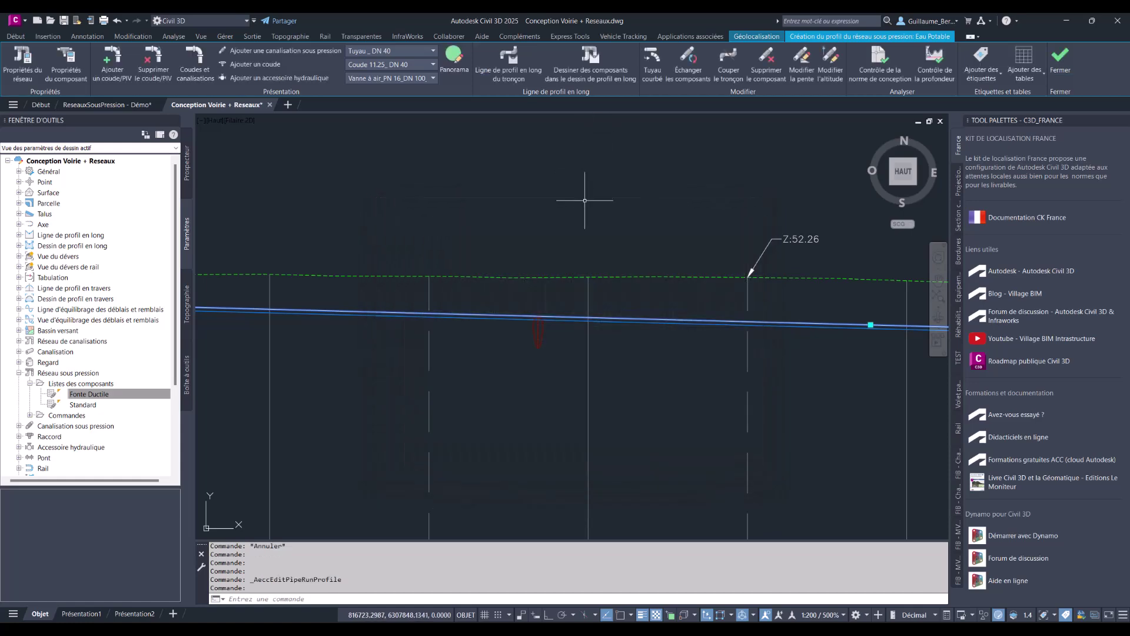
Set the offset style of the Tronçon 1 run profile to Longueur de coupe, keeping Surface Projet as the reference.
left_click(585, 194)
left_click(525, 126)
left_click(508, 58)
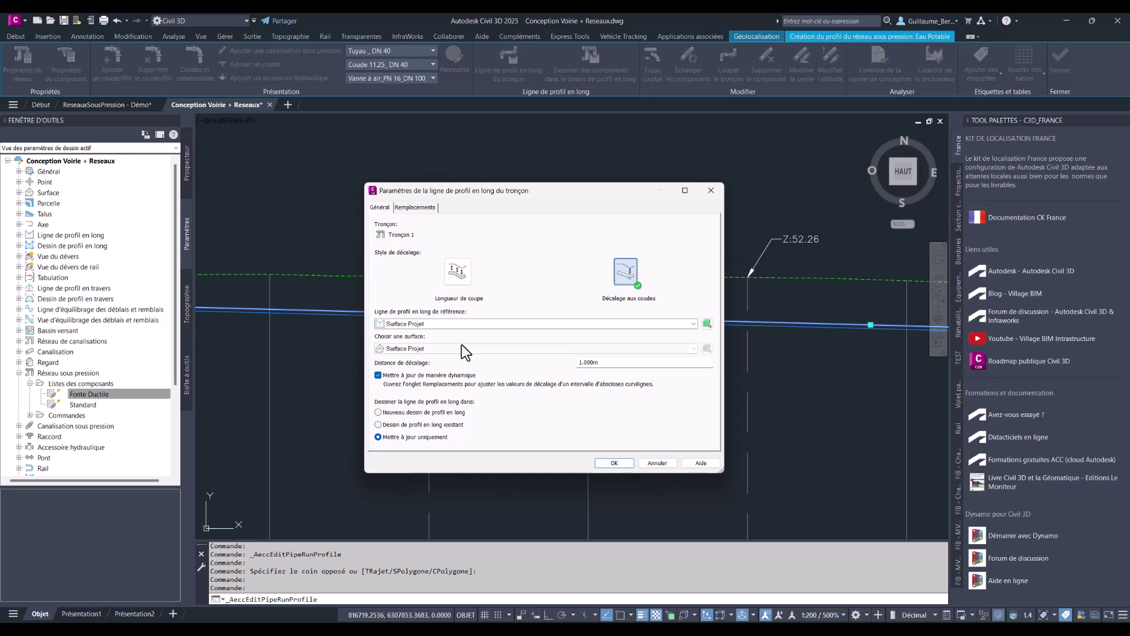
left_click(458, 274)
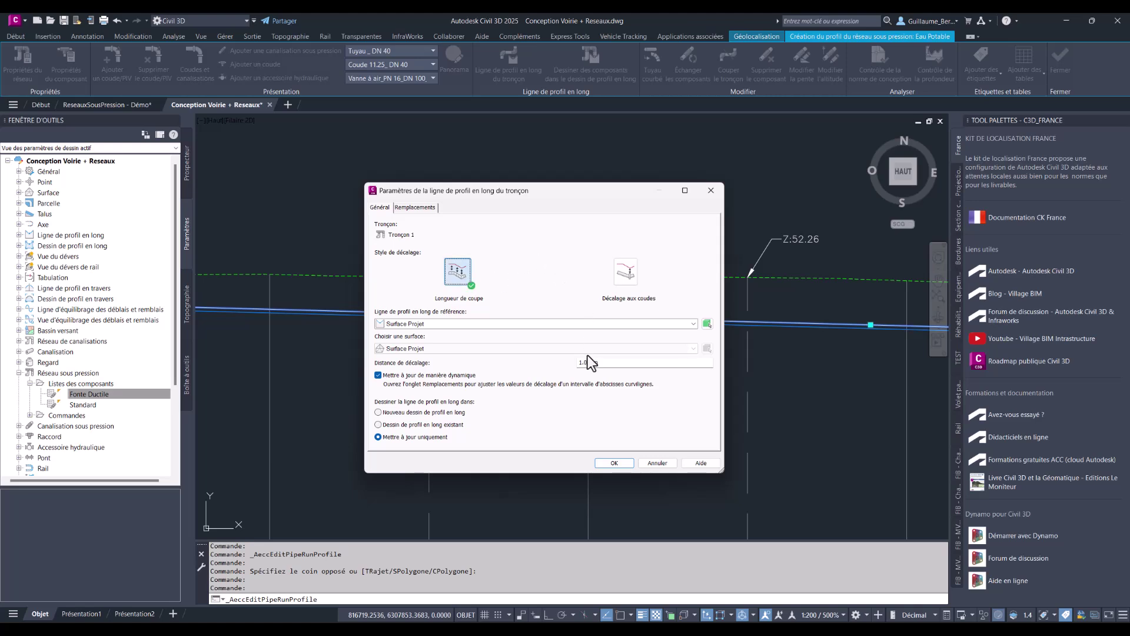
left_click(613, 463)
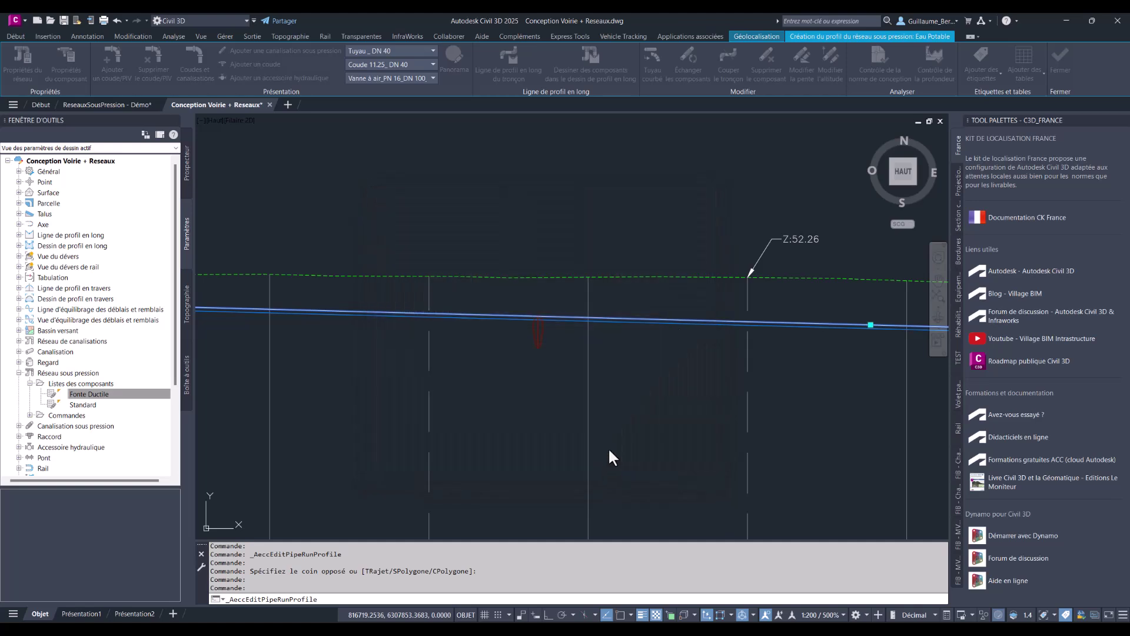
Lower the Tronçon 1 profile vertex just past the Réseau Abandonné crossing to a level beneath the abandoned pipe.
scroll(575, 349, "down", 2)
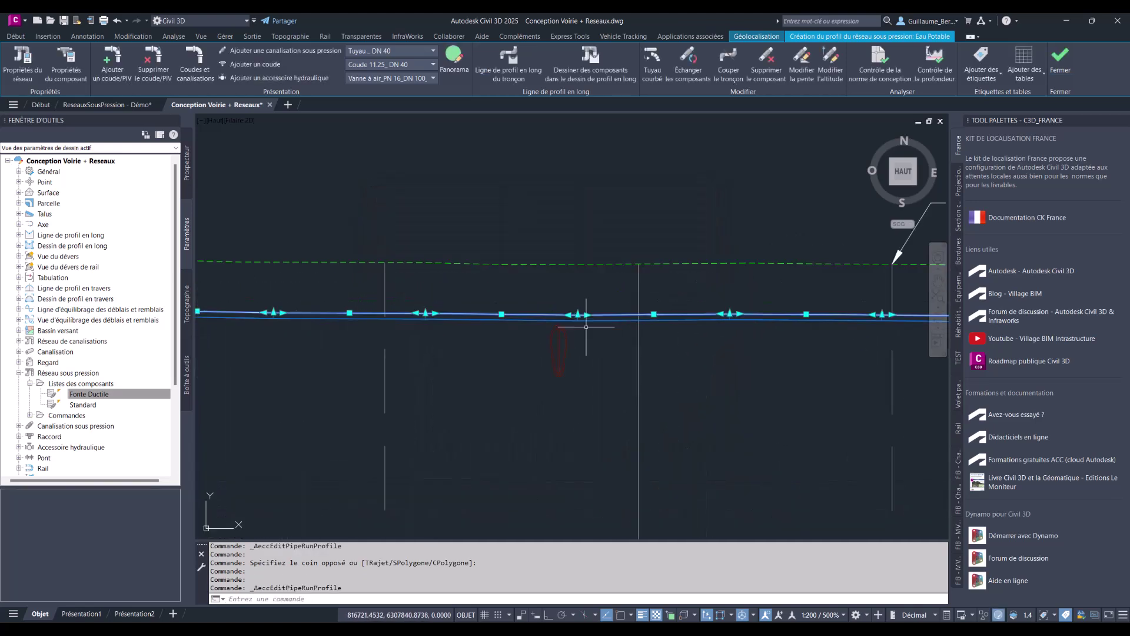
key("Escape")
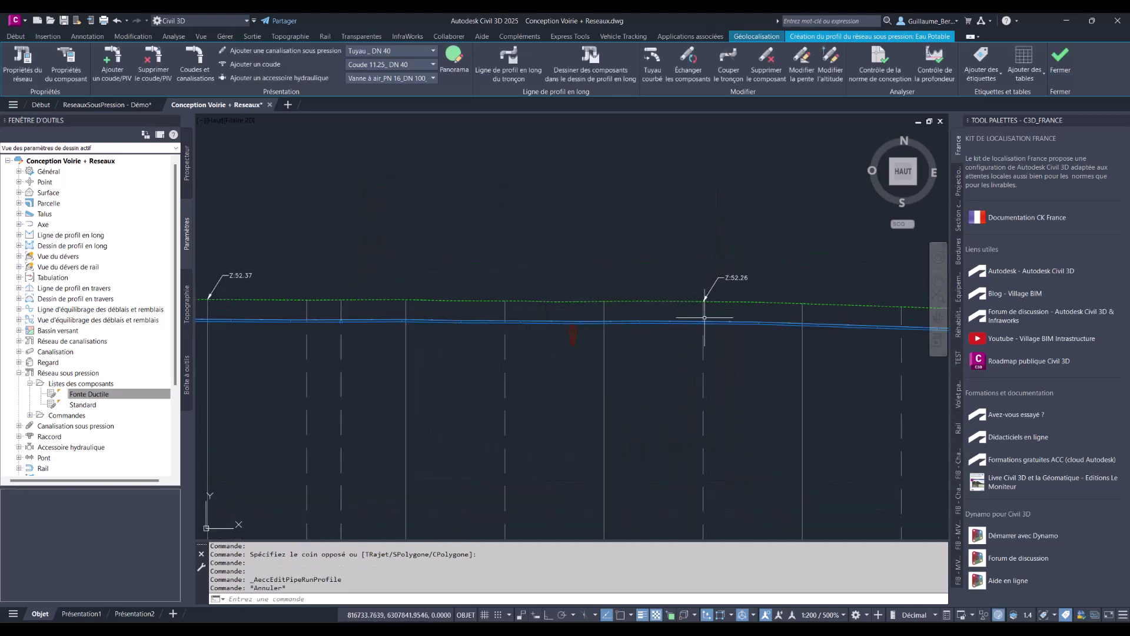
scroll(701, 318, "up", 5)
left_click(677, 312)
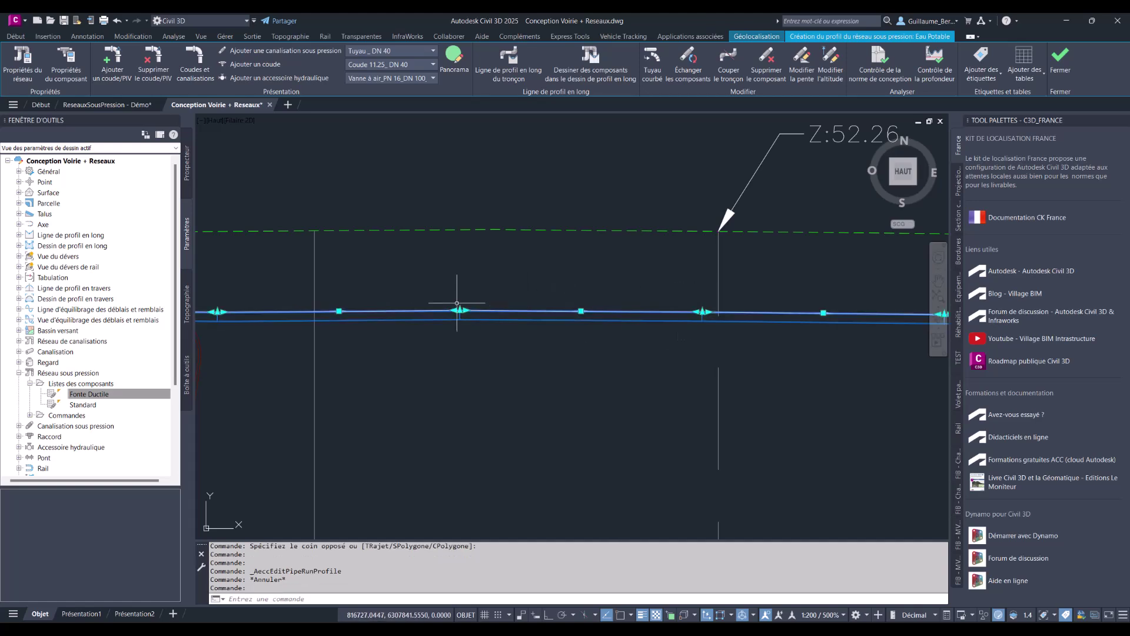
scroll(464, 307, "down", 4)
scroll(499, 285, "up", 2)
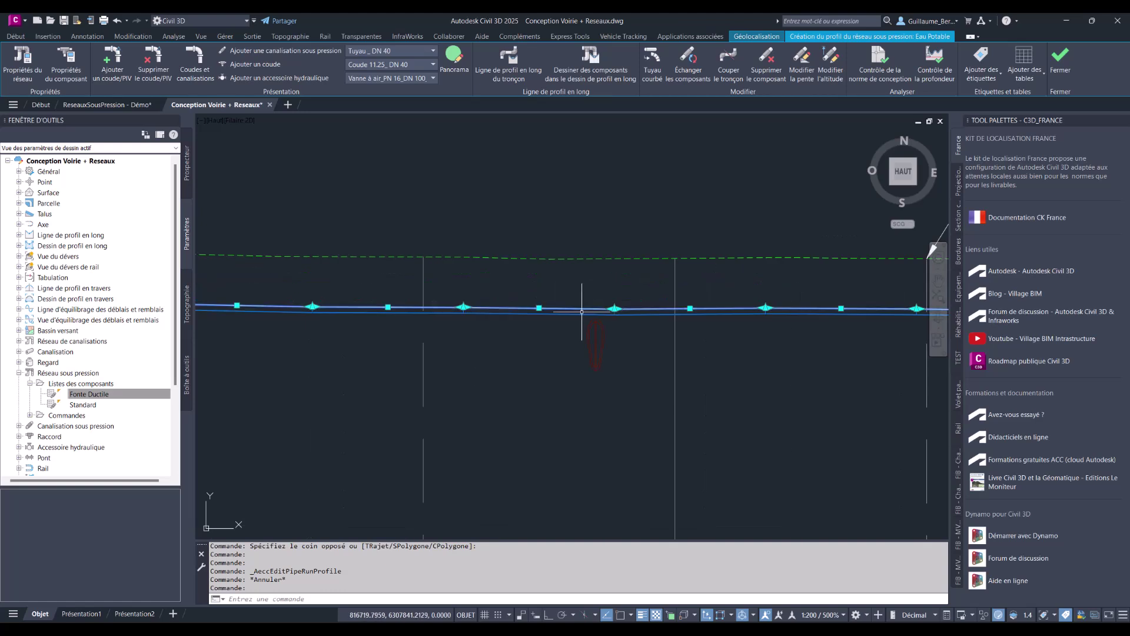
scroll(534, 280, "up", 2)
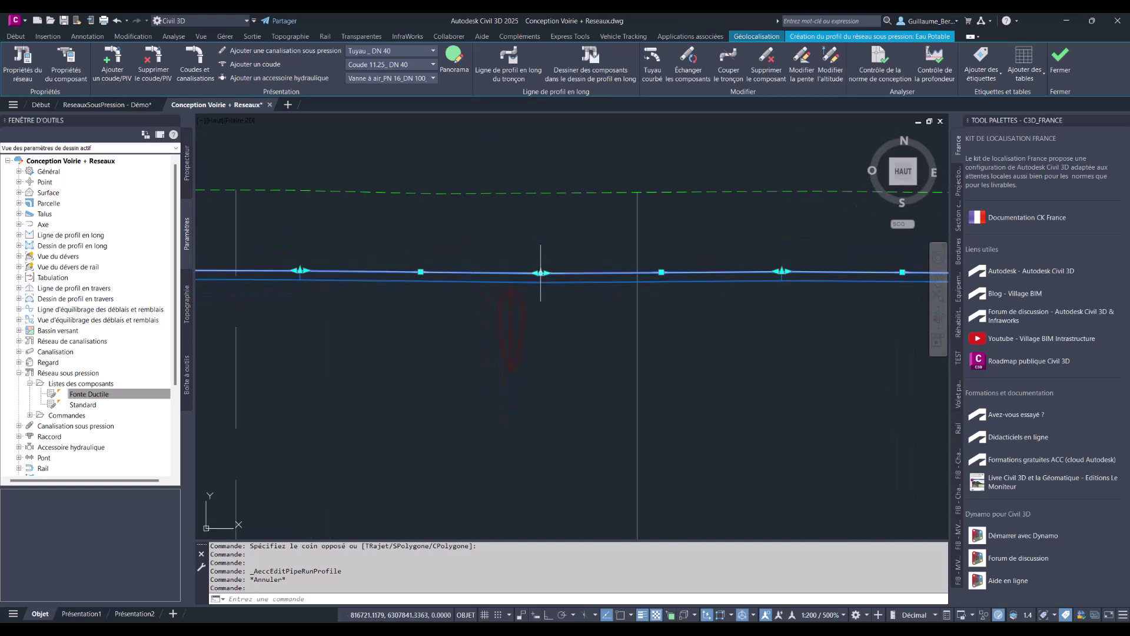
left_click(541, 273)
left_click(541, 408)
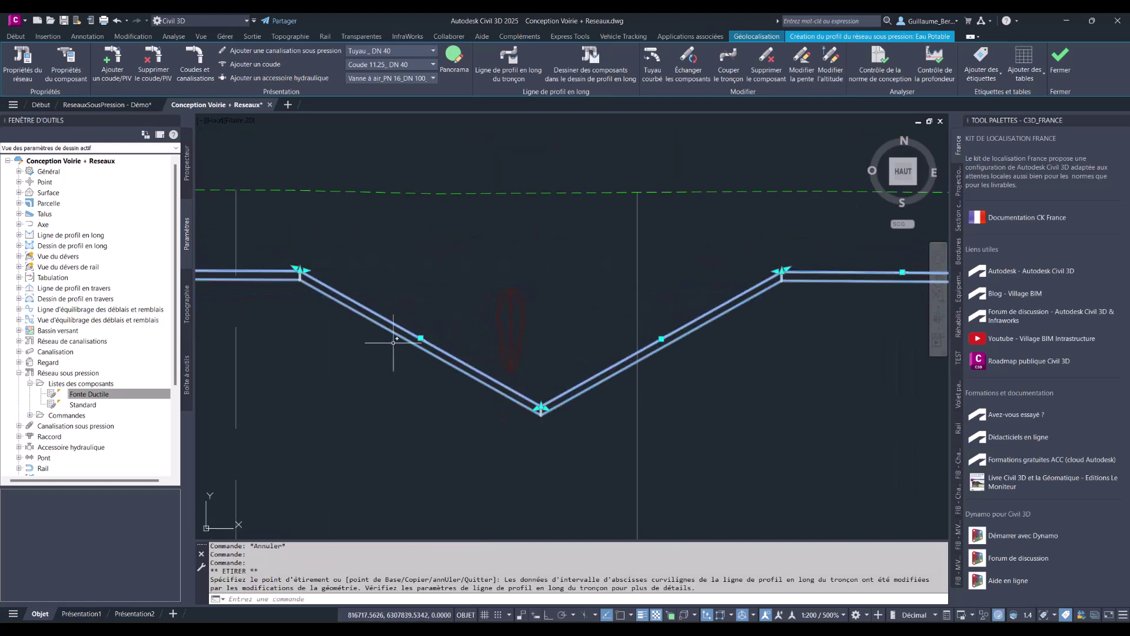
Lower the vertex before the crossing to form a bottom segment under the abandoned pipe, and bring the preceding upper vertex closer.
left_click(302, 271)
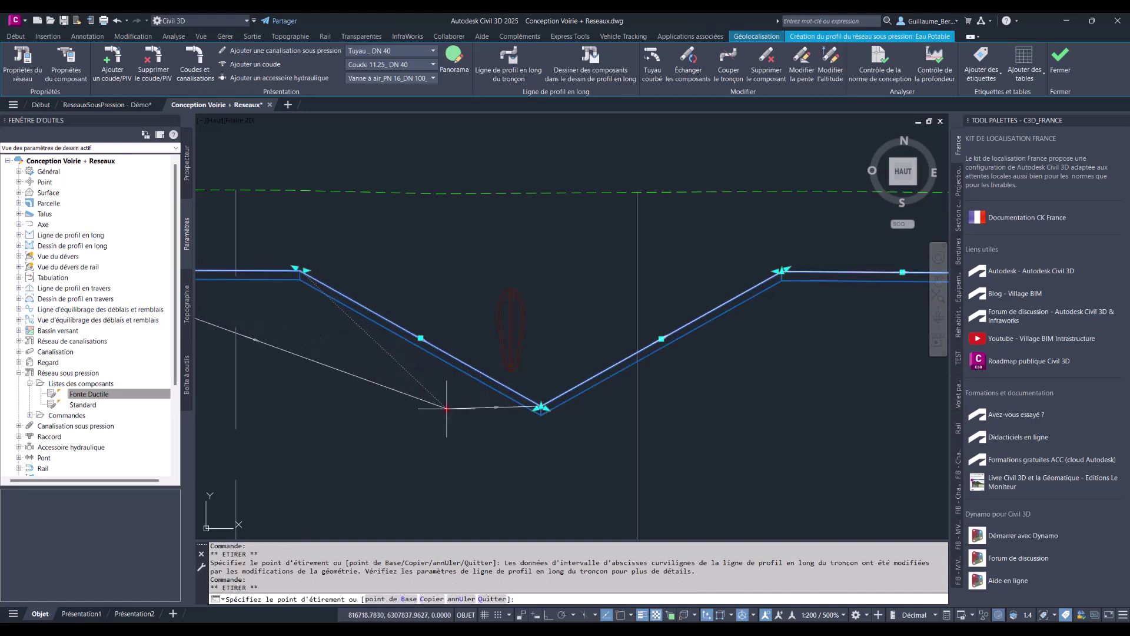
left_click(440, 405)
scroll(440, 405, "down", 4)
scroll(426, 299, "up", 4)
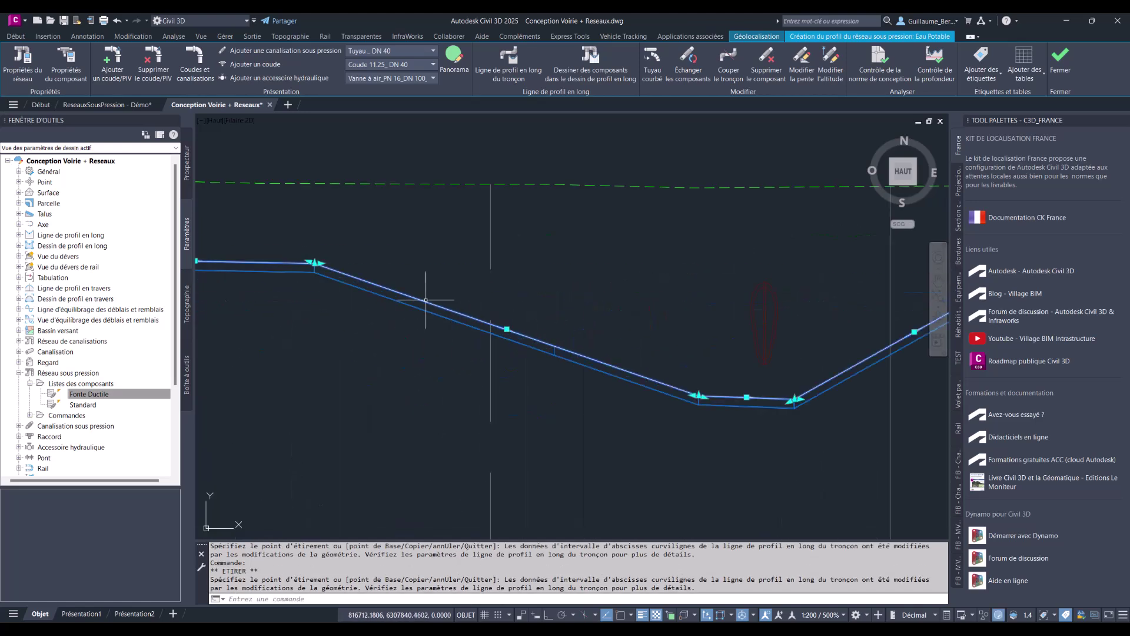
left_click(323, 258)
left_click(571, 262)
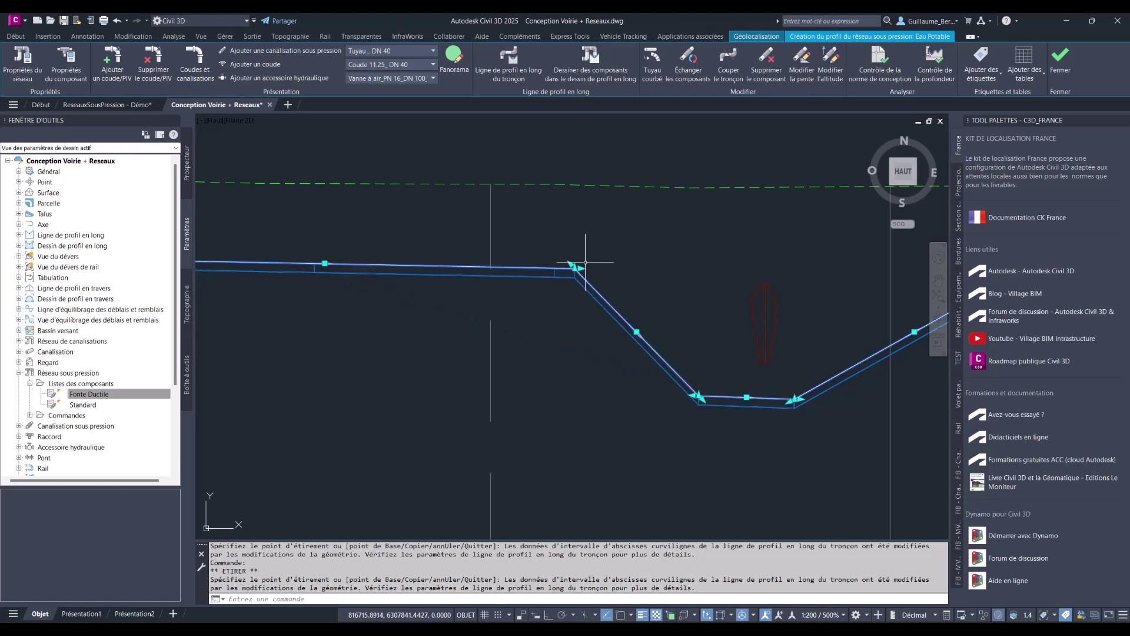
Move the upper vertex after the crossing closer to the abandoned pipe to steepen the pressure pipe's rising section.
scroll(519, 271, "down", 5)
scroll(624, 266, "up", 5)
left_click(619, 254)
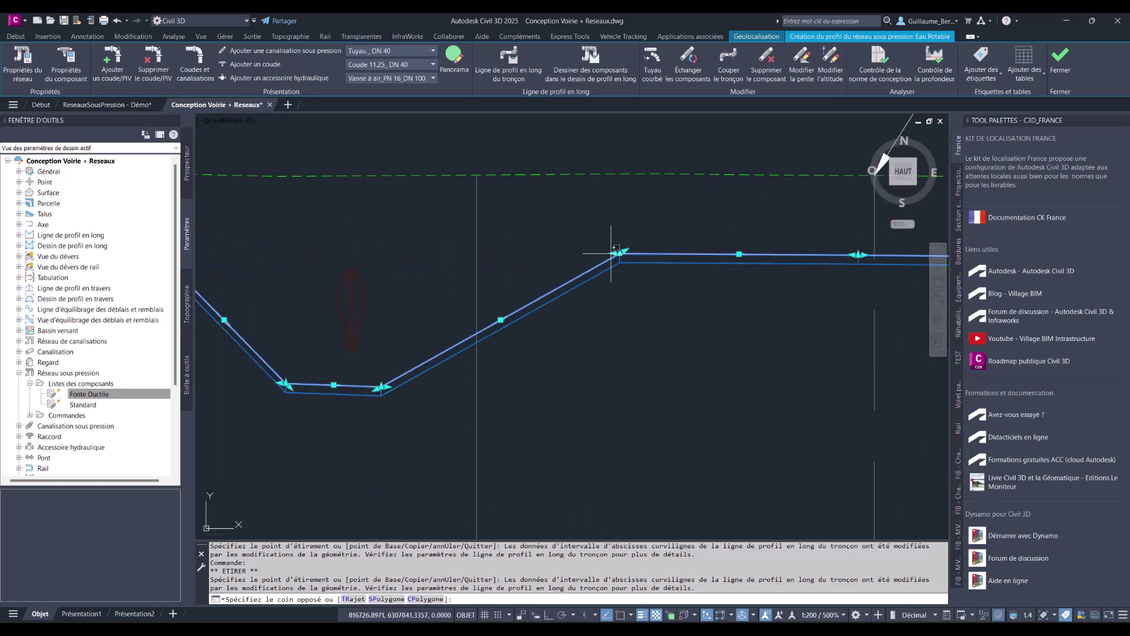
key("Escape")
left_click(619, 254)
left_click(513, 252)
Shift the upper vertex before the crossing closer to the abandoned pipe to steepen the descending section.
scroll(513, 252, "down", 5)
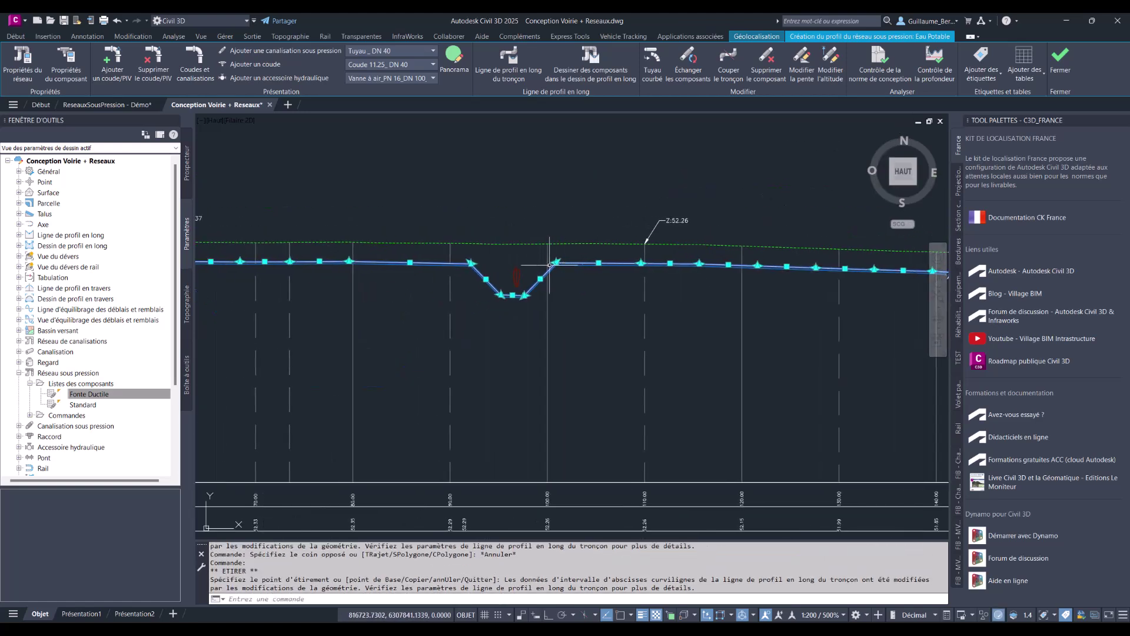
scroll(438, 265, "up", 5)
left_click(439, 265)
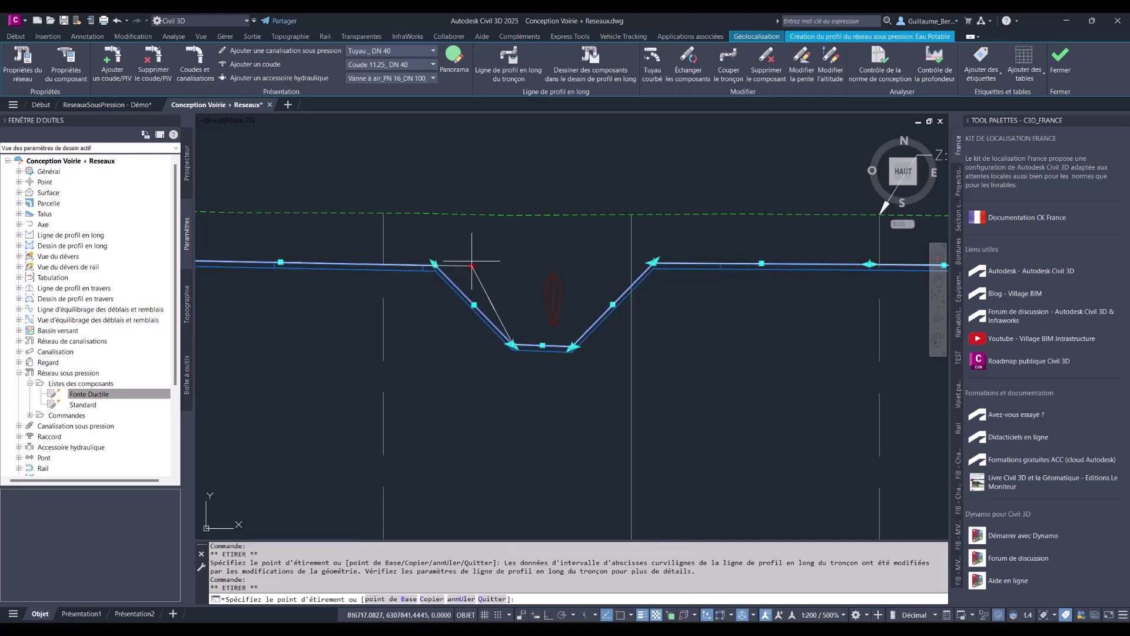
key("Escape")
Move the bottom segment's downstream vertex farther from the abandoned pipe and level it with the other bottom vertex.
scroll(568, 344, "up", 4)
left_click(565, 355)
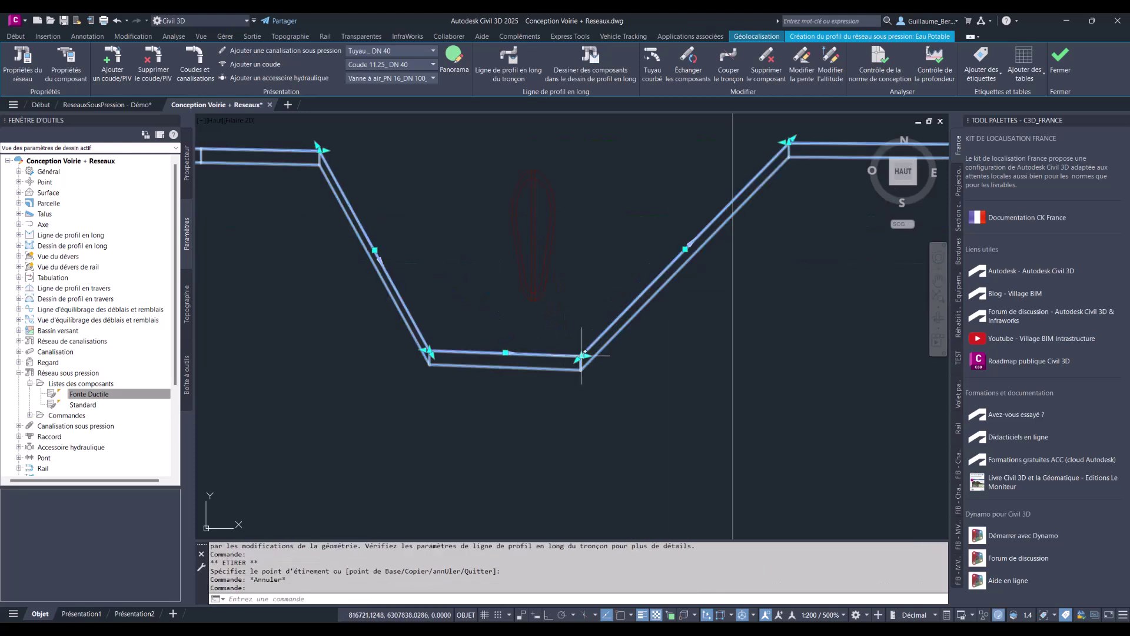
left_click(581, 355)
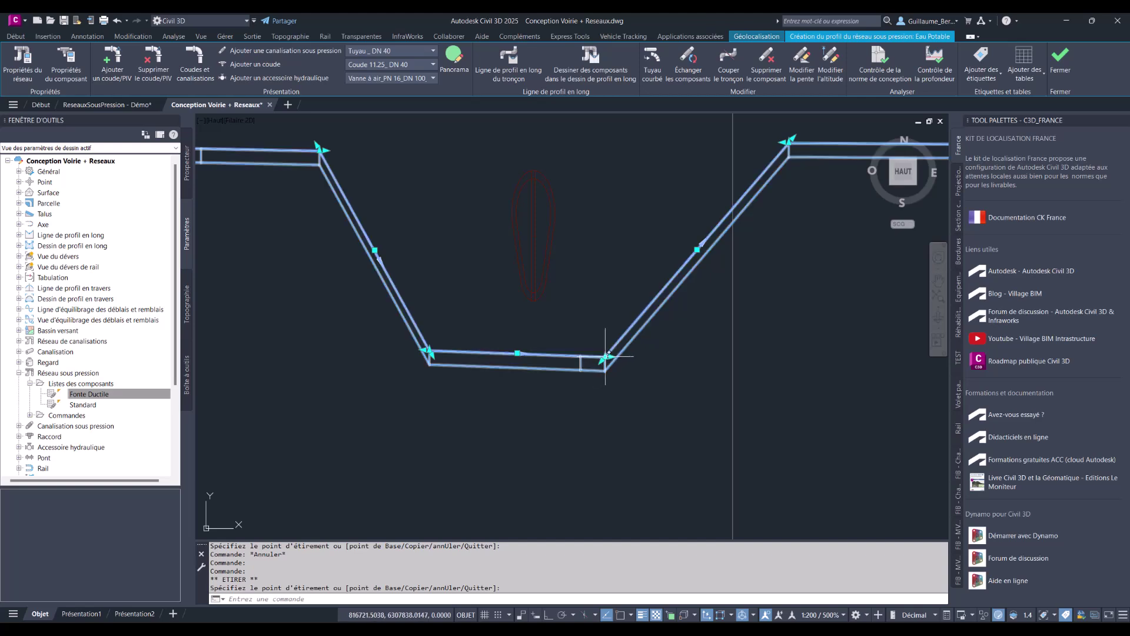
left_click(605, 356)
key("Escape")
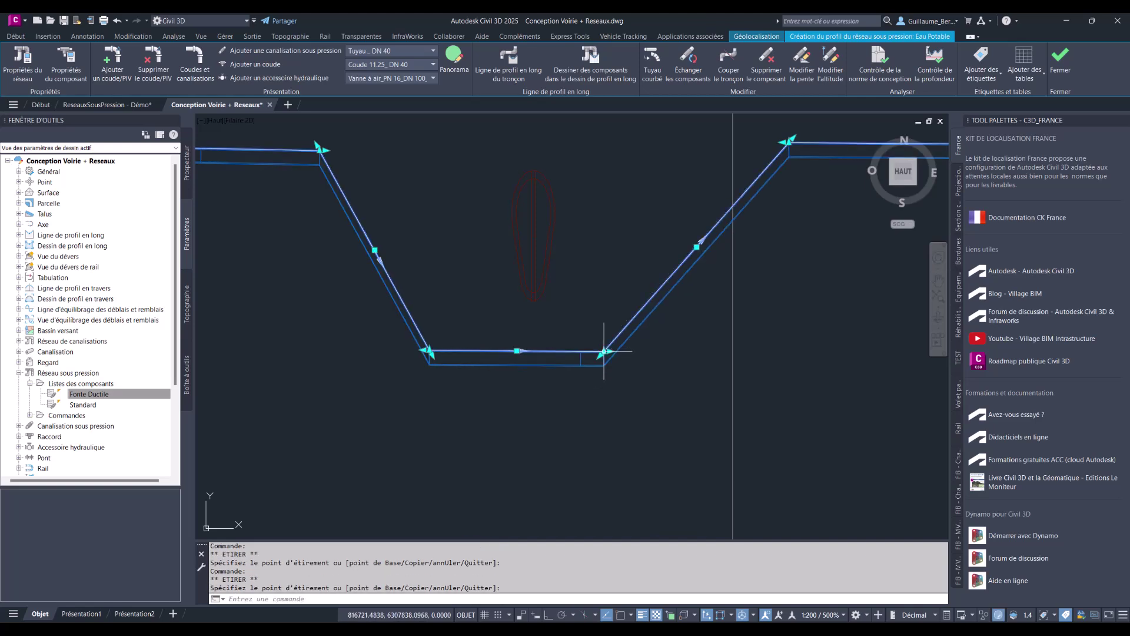
scroll(595, 342, "down", 5)
scroll(556, 312, "up", 3)
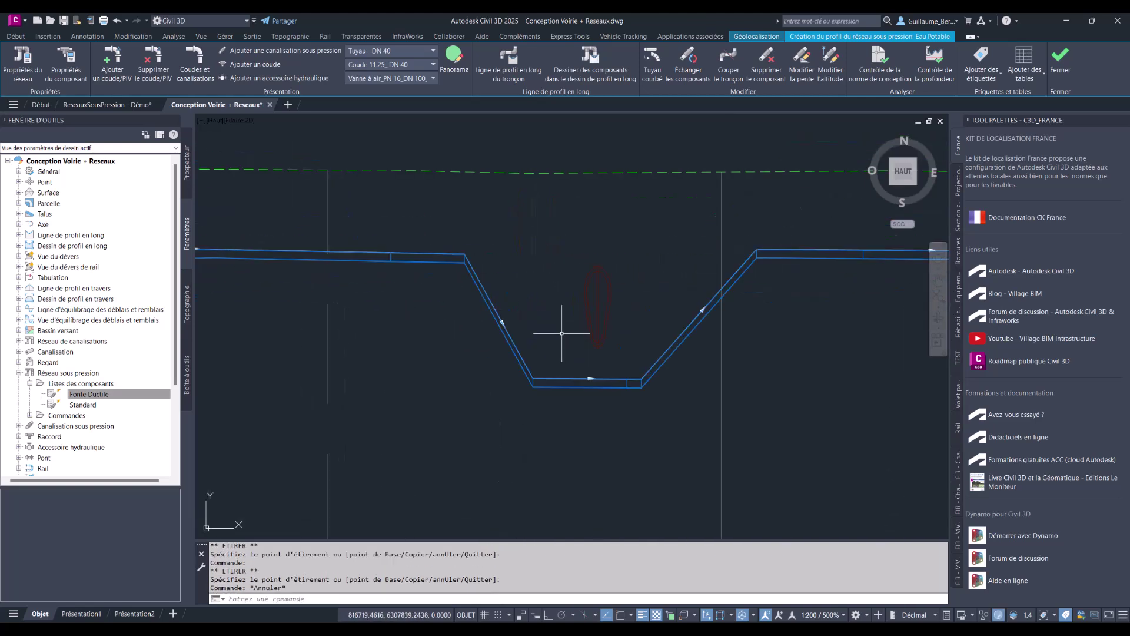
middle_click_drag(648, 310, 582, 319)
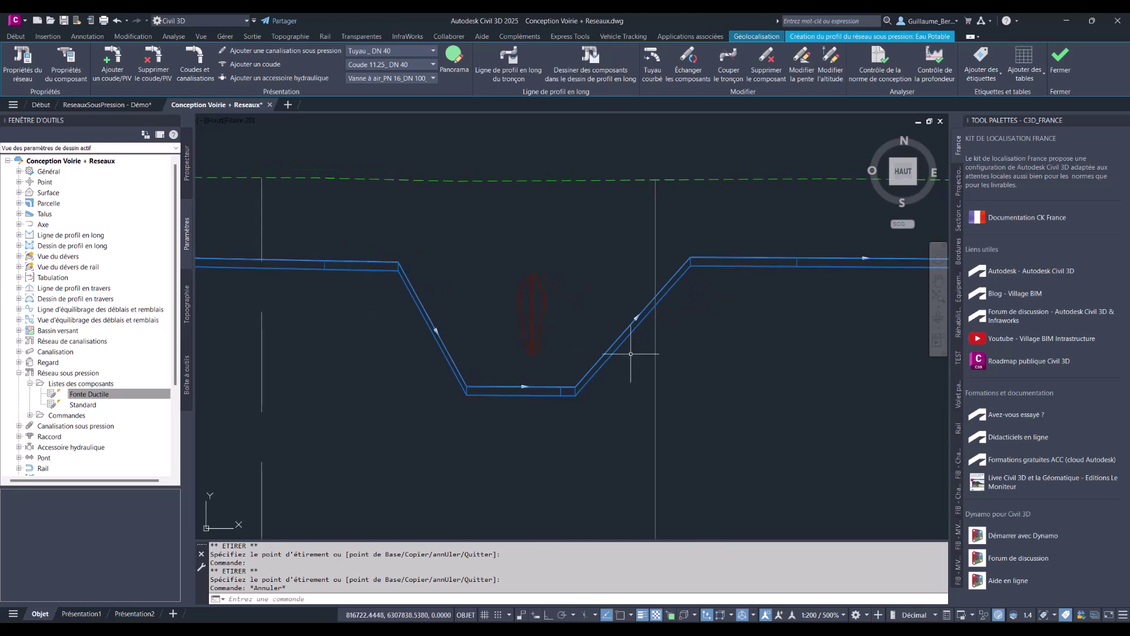
Add vertical bends to the Tronçon 1 pressure pipe at the upper and lower vertices before the abandoned pipe.
middle_click_drag(459, 342, 460, 335)
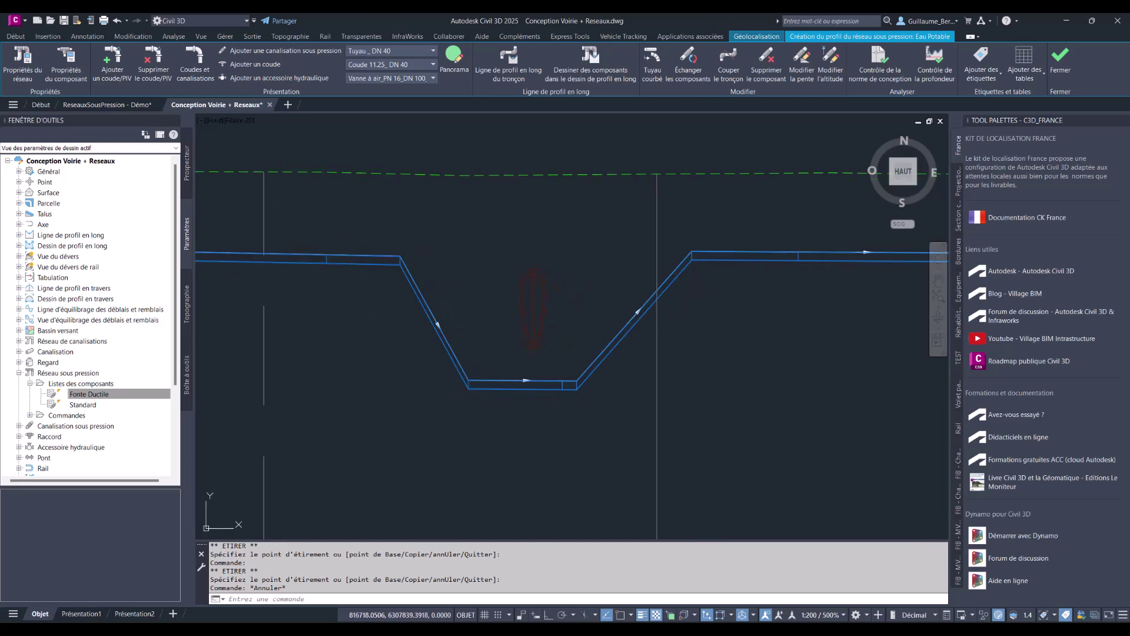
left_click(442, 326)
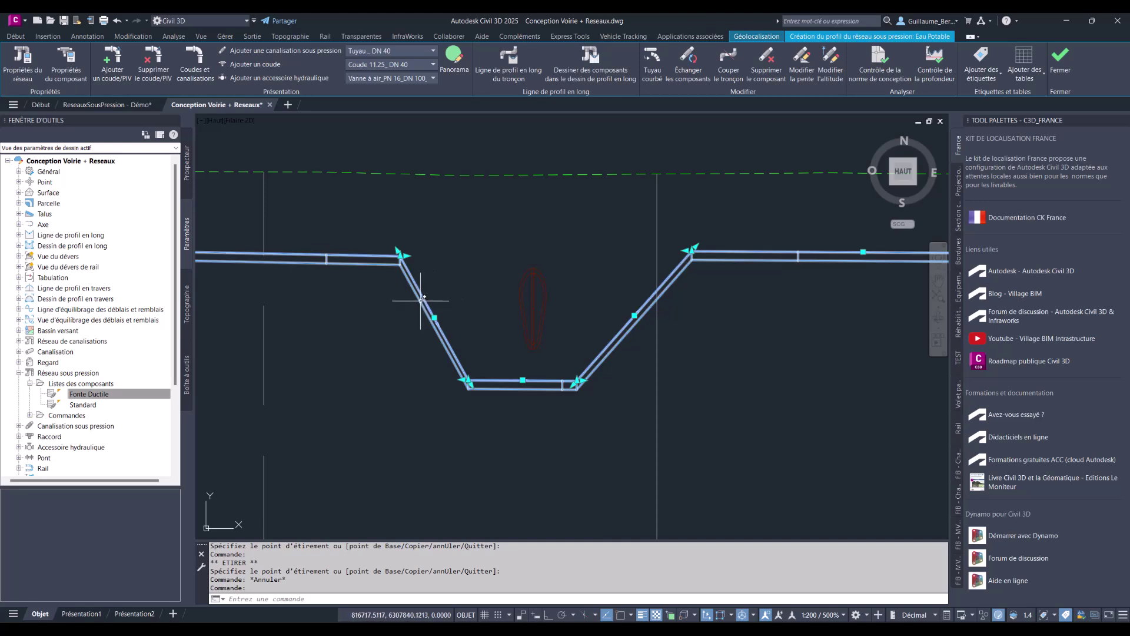
left_click(114, 67)
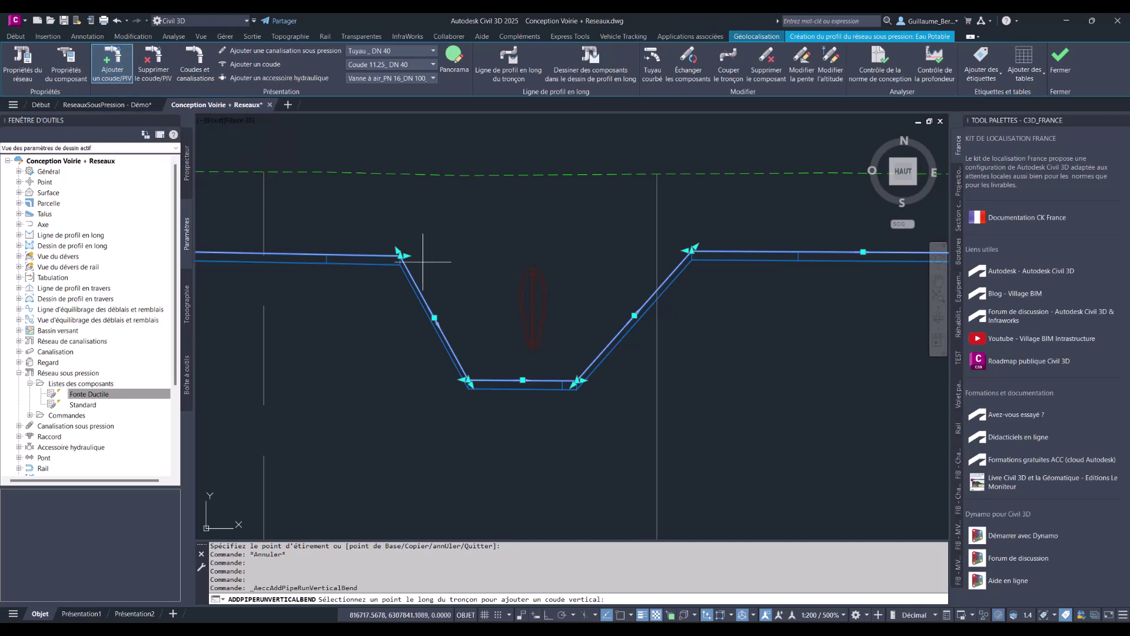
scroll(398, 231, "up", 4)
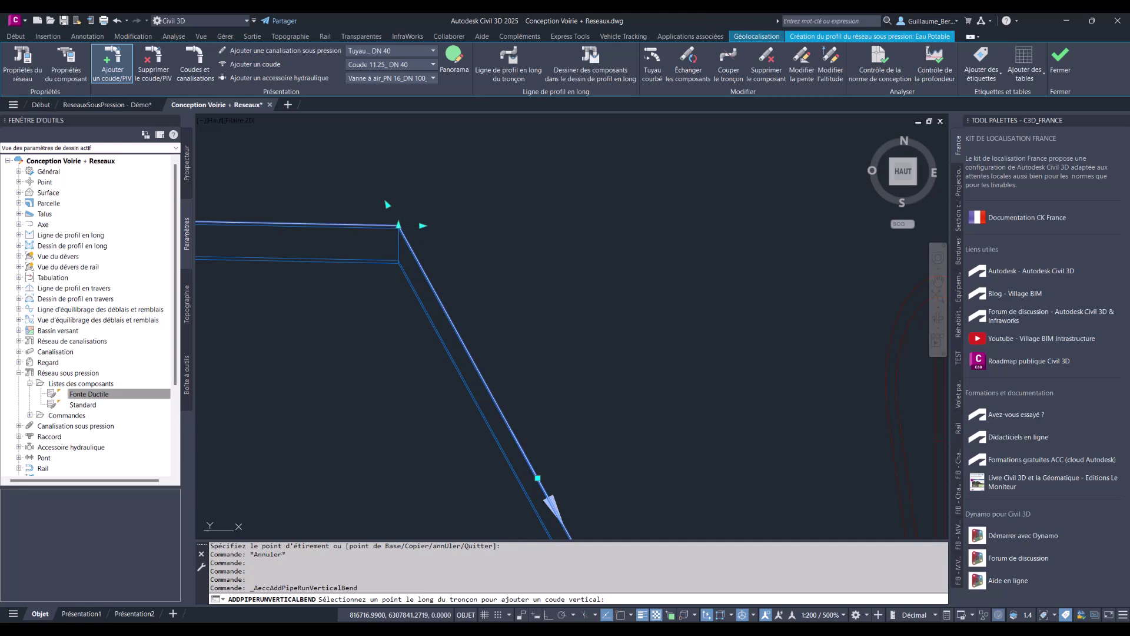
scroll(454, 277, "down", 3)
scroll(444, 378, "up", 4)
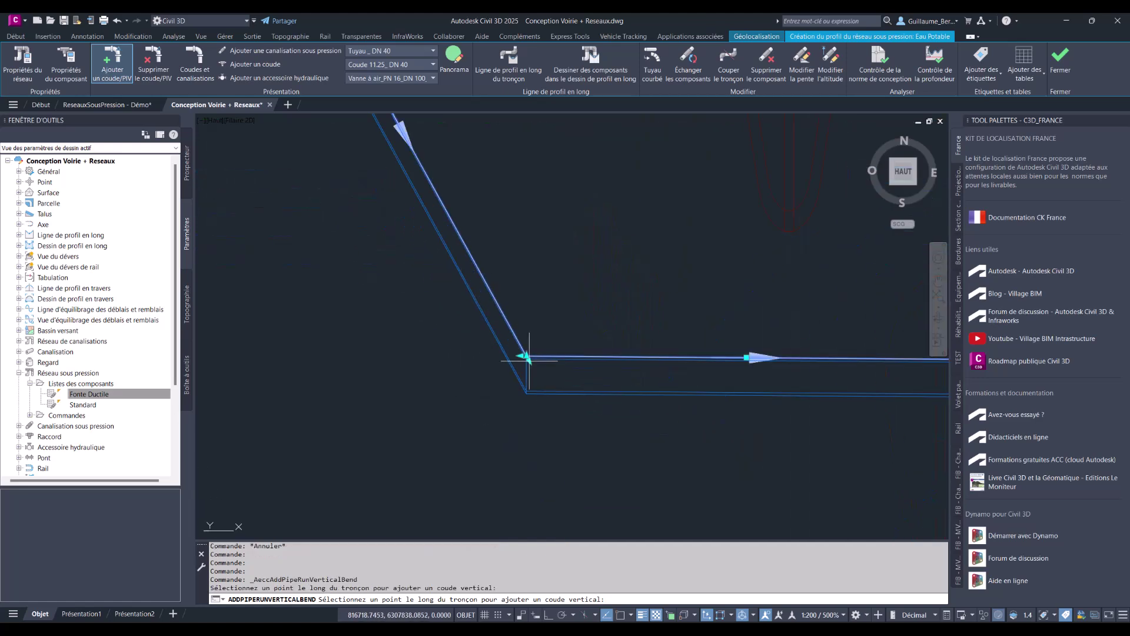
left_click(525, 355)
Add vertical bends at the lower and upper vertices after the abandoned pipe, and end the bend command.
scroll(525, 353, "down", 3)
scroll(615, 321, "up", 4)
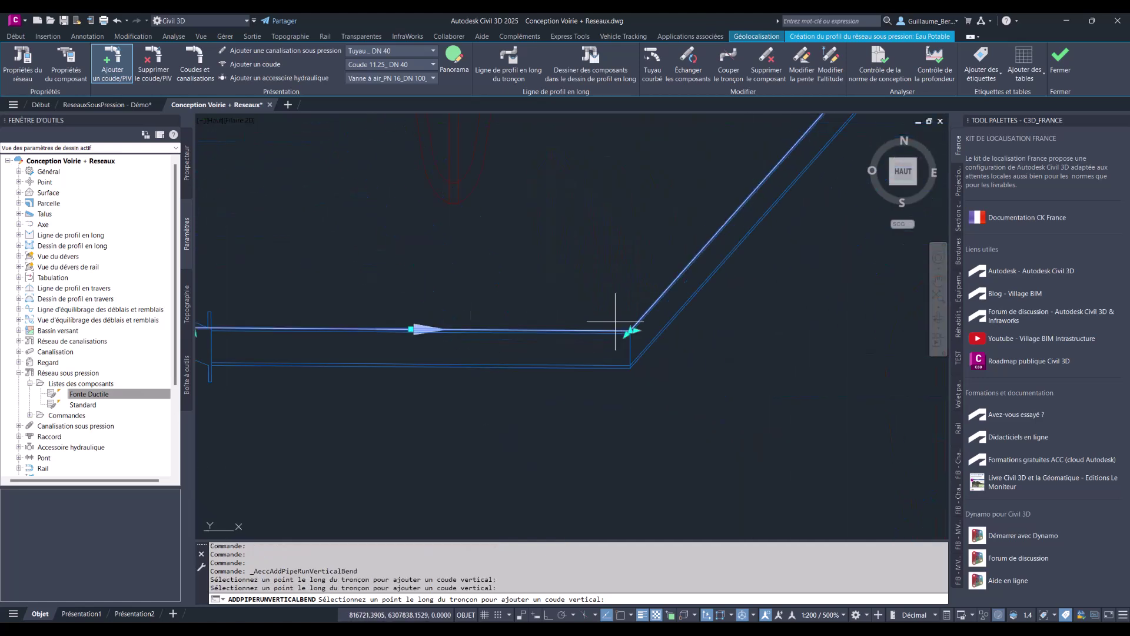
left_click(631, 331)
scroll(627, 306, "down", 3)
scroll(771, 174, "up", 4)
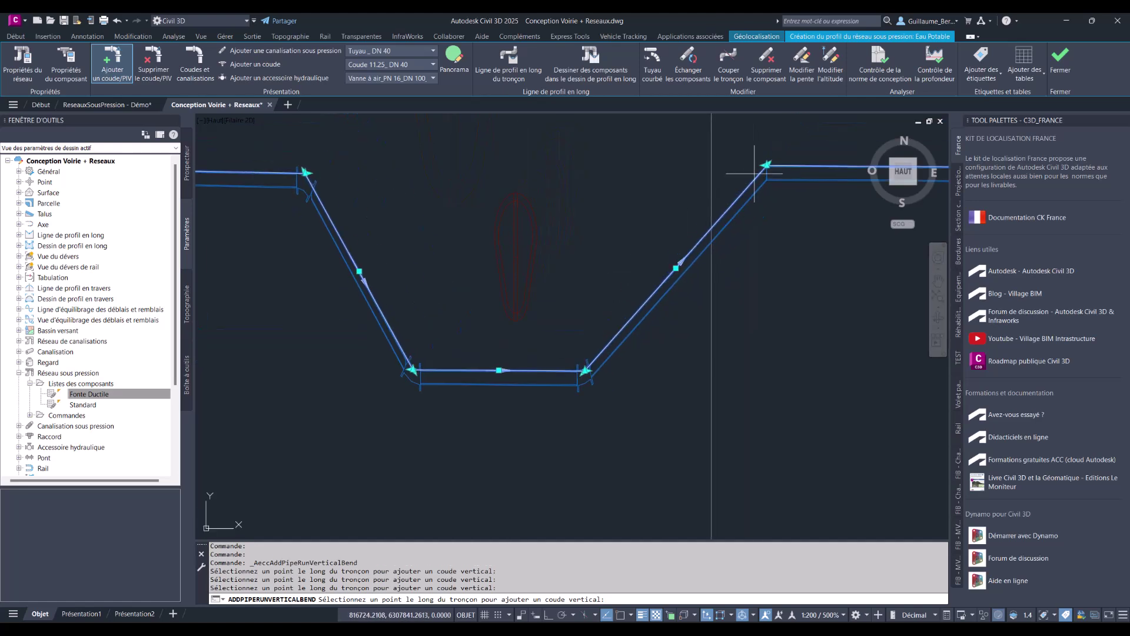
left_click(772, 174)
scroll(736, 214, "down", 3)
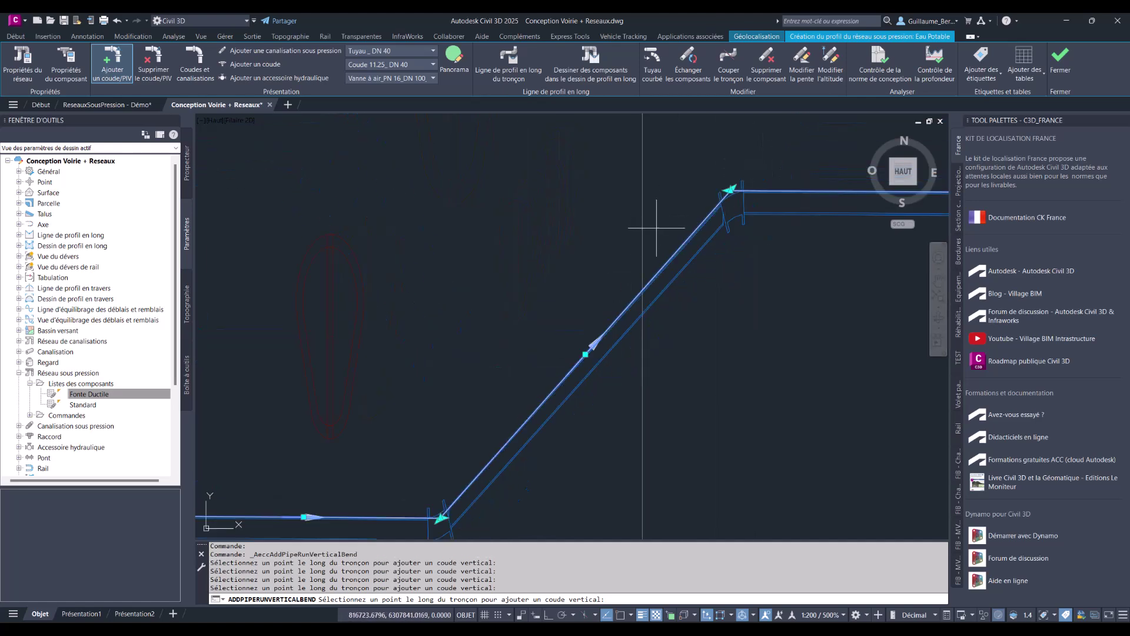
key("Escape")
scroll(564, 276, "down", 3)
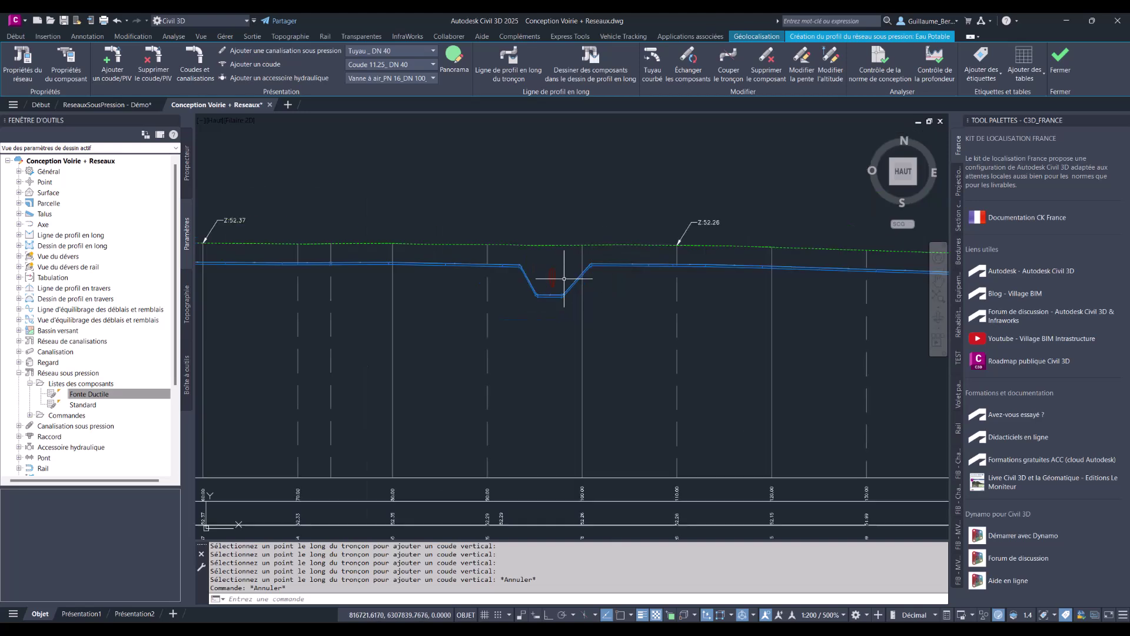
Select the pressure pipes and bends around the crossing in the plan, together with the abandoned pipe.
scroll(562, 299, "up", 5)
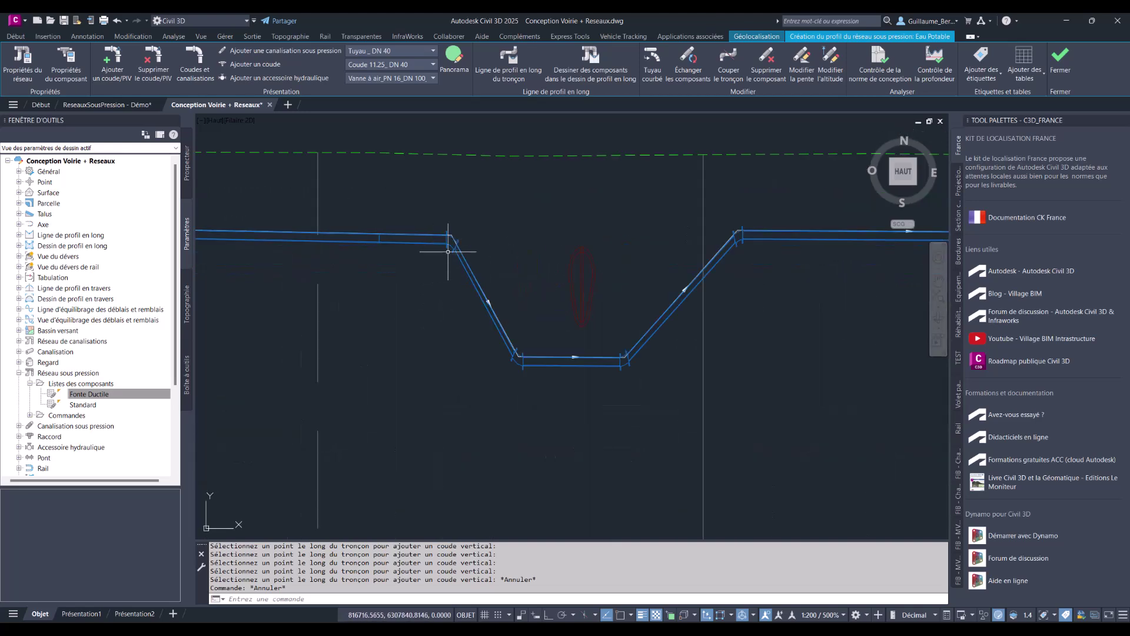
scroll(605, 283, "down", 10)
scroll(697, 323, "up", 10)
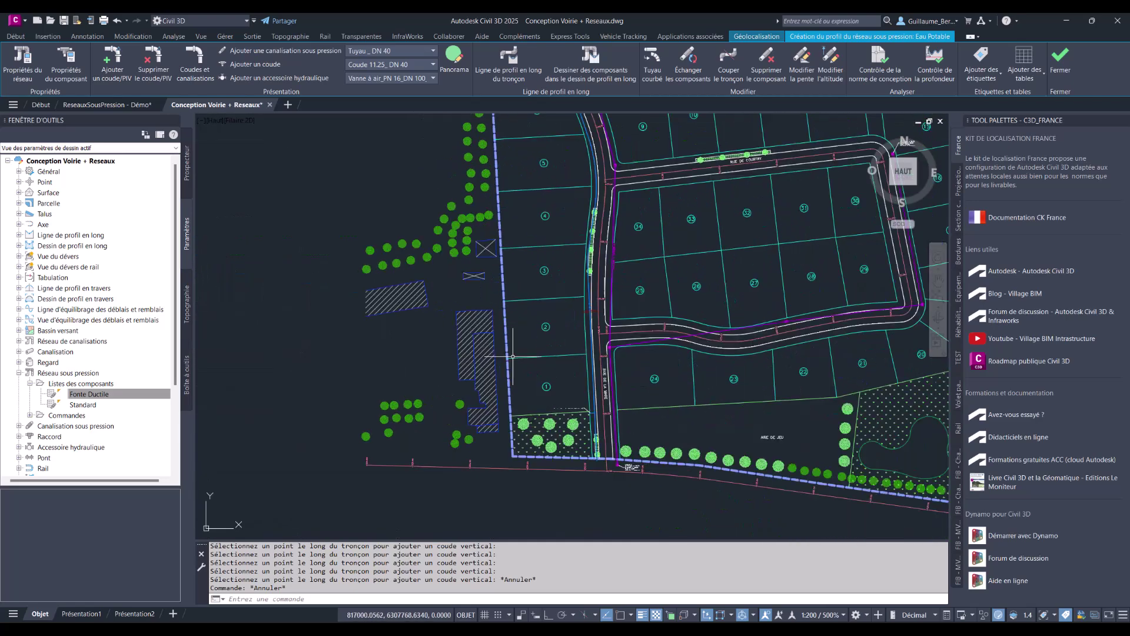
left_click(645, 222)
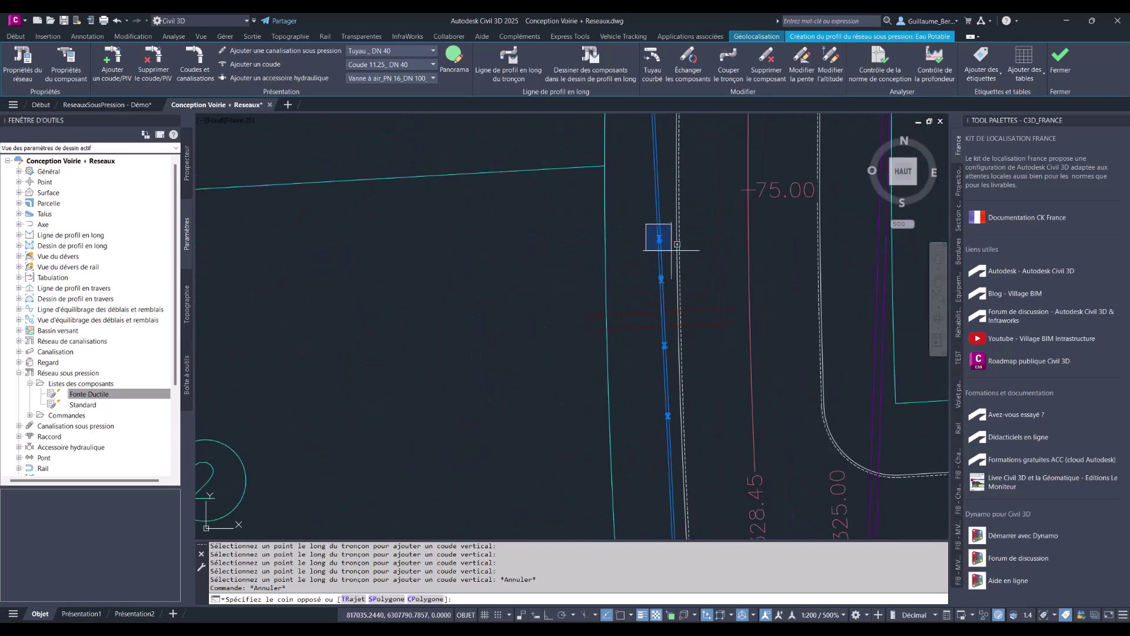
left_click(673, 254)
left_click(638, 219)
left_click(669, 295)
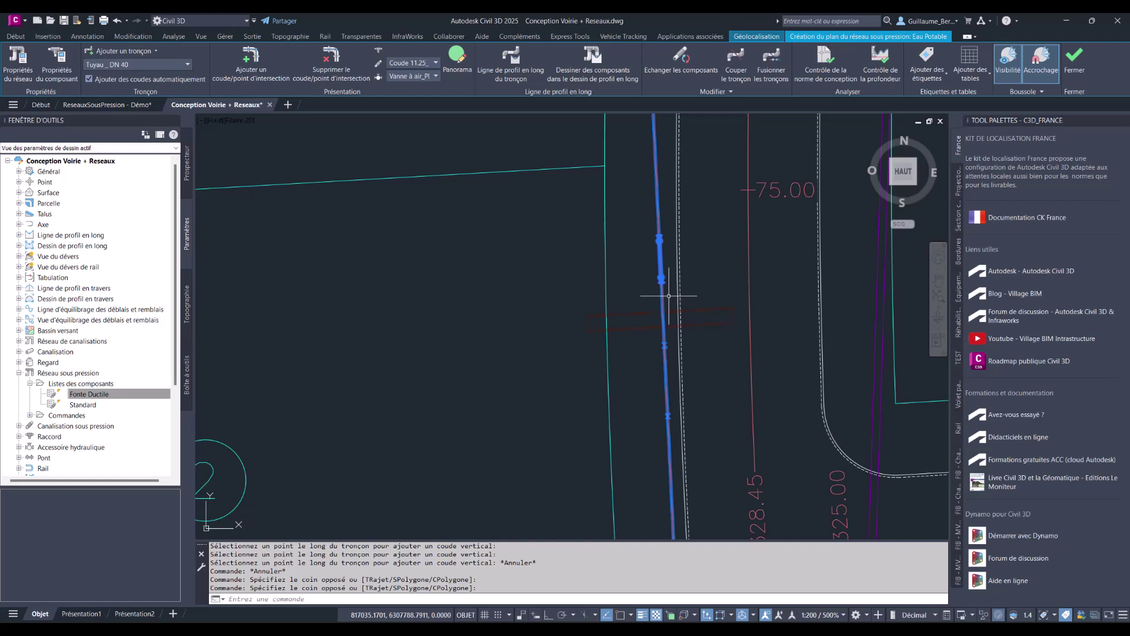
left_click(635, 254)
left_click(670, 363)
left_click(654, 331)
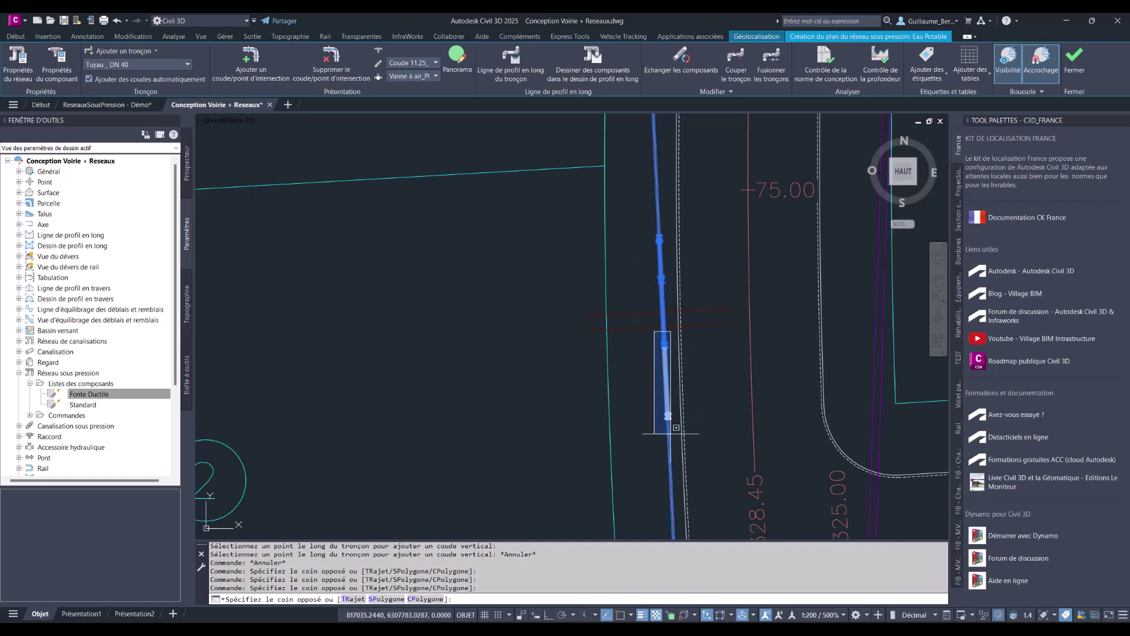
left_click(677, 450)
left_click(698, 325)
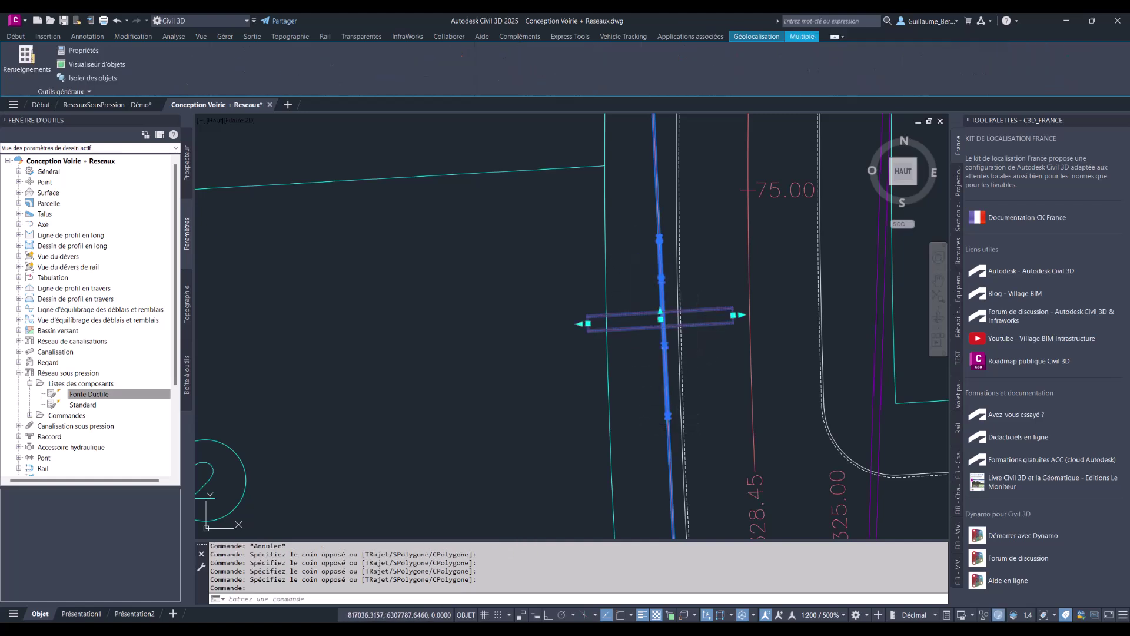
Inspect the selected crossing in 3D with the Object Viewer from the side and close-up, and close the viewer.
right_click(697, 324)
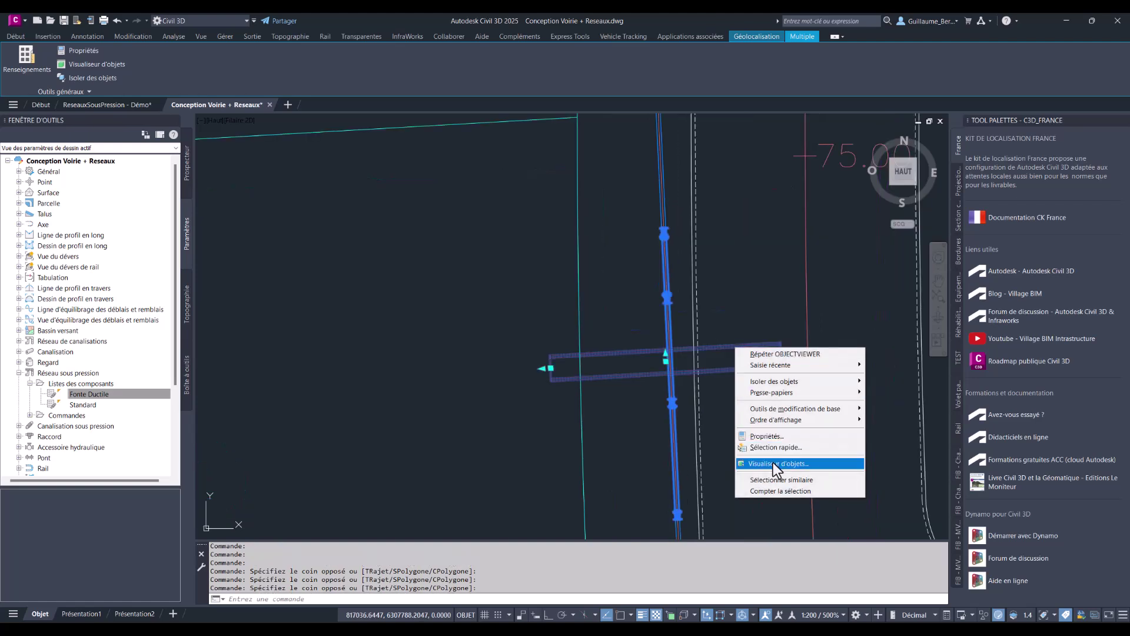
left_click(760, 440)
left_click_drag(673, 371, 533, 292)
left_click(805, 237)
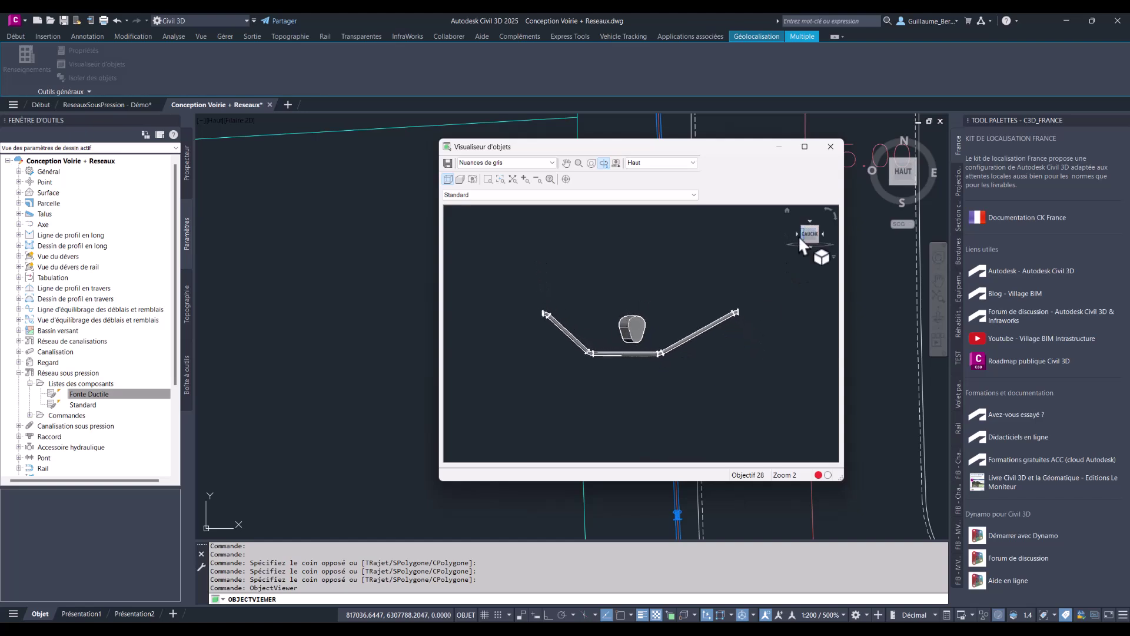
scroll(632, 321, "up", 6)
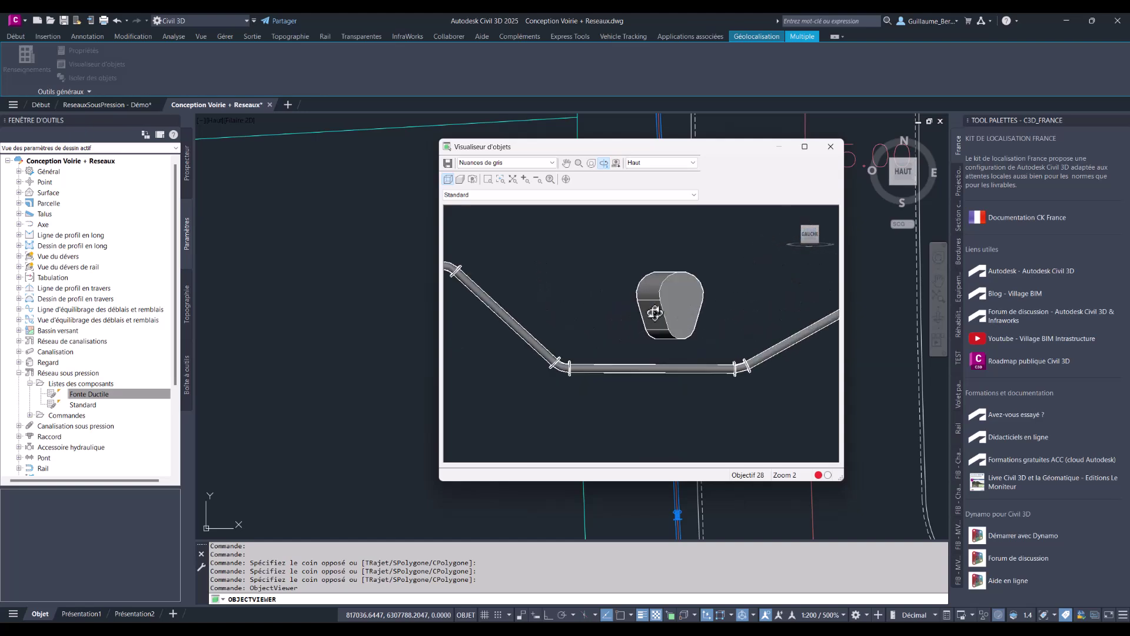
scroll(653, 313, "down", 5)
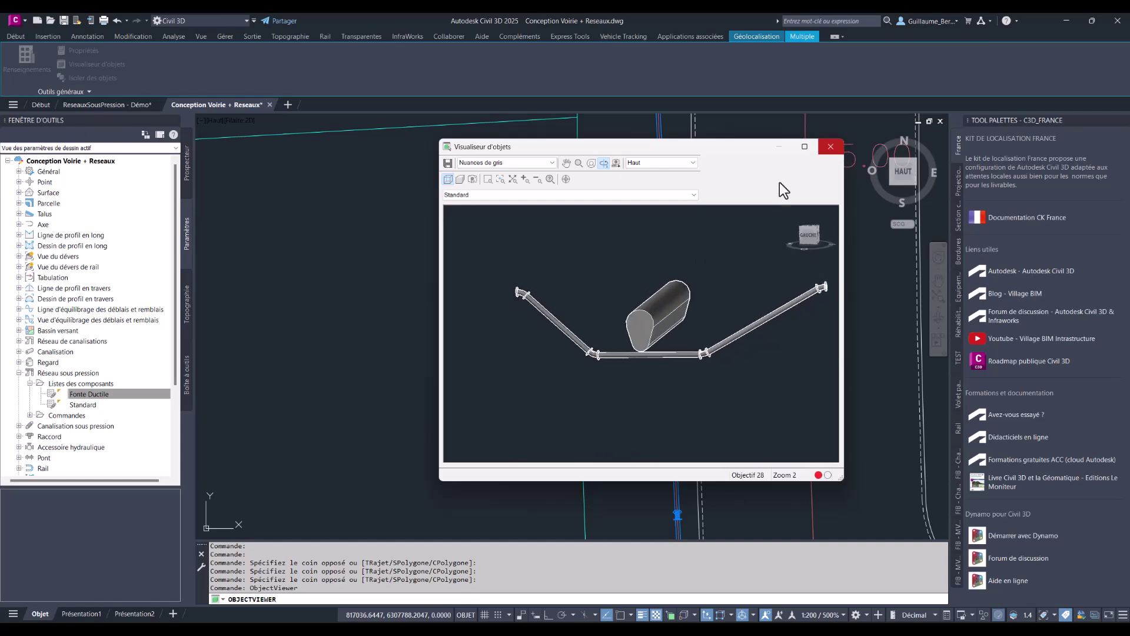
left_click(830, 146)
Check which stretch of the crossing the existing offset replacement covers in the pipe run profile settings, and close them unchanged.
scroll(689, 306, "down", 10)
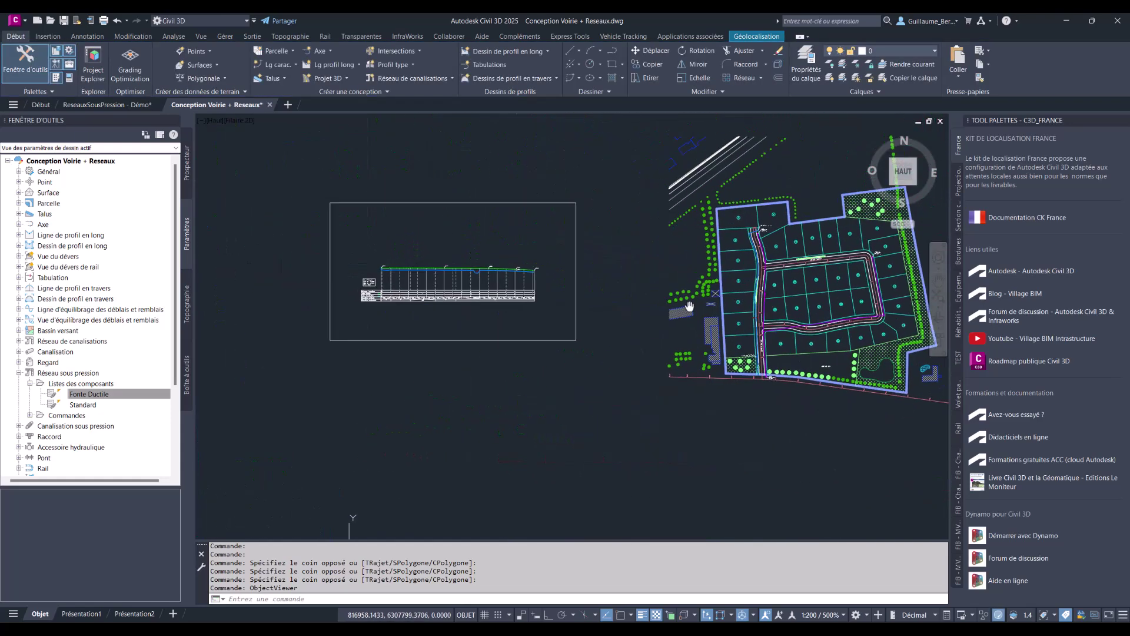
scroll(474, 273, "up", 10)
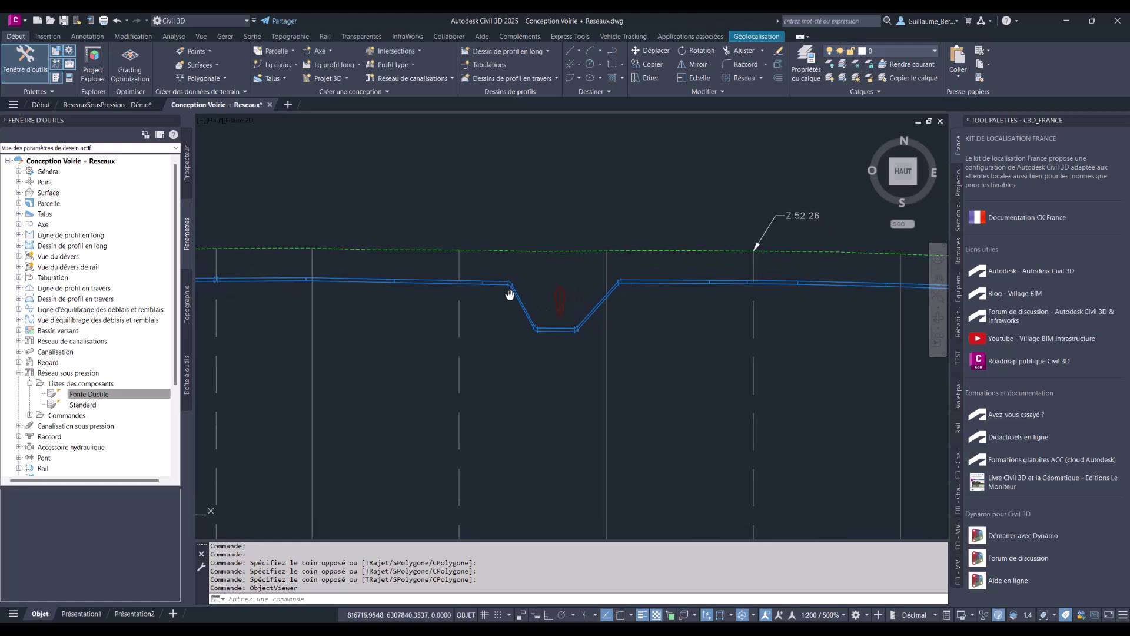
scroll(507, 292, "up", 2)
scroll(482, 283, "down", 2)
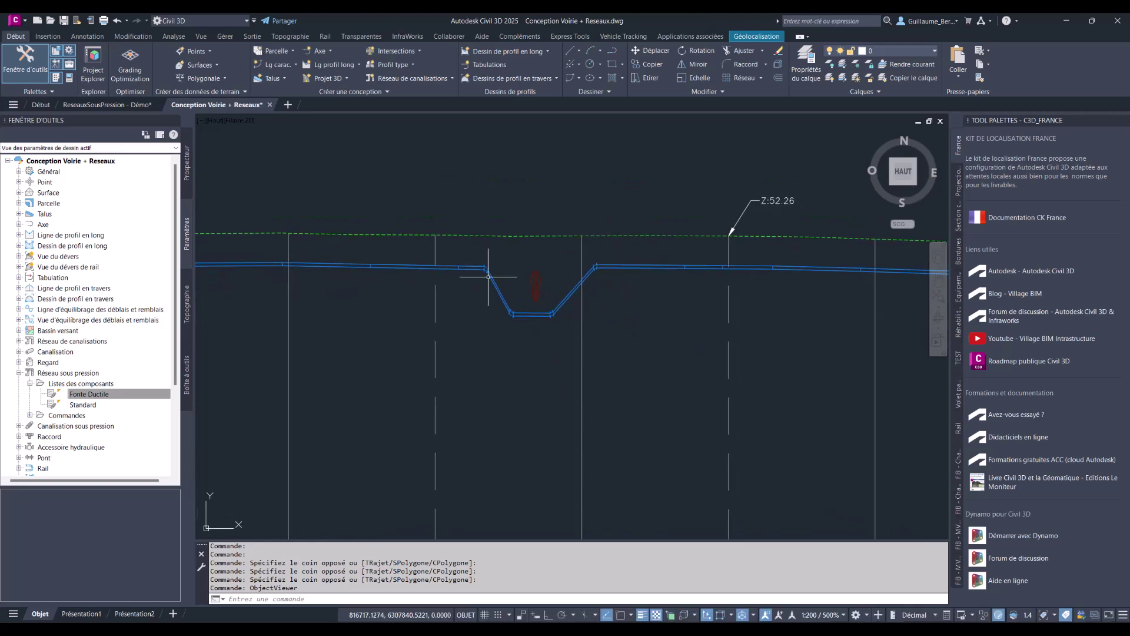
scroll(505, 273, "up", 4)
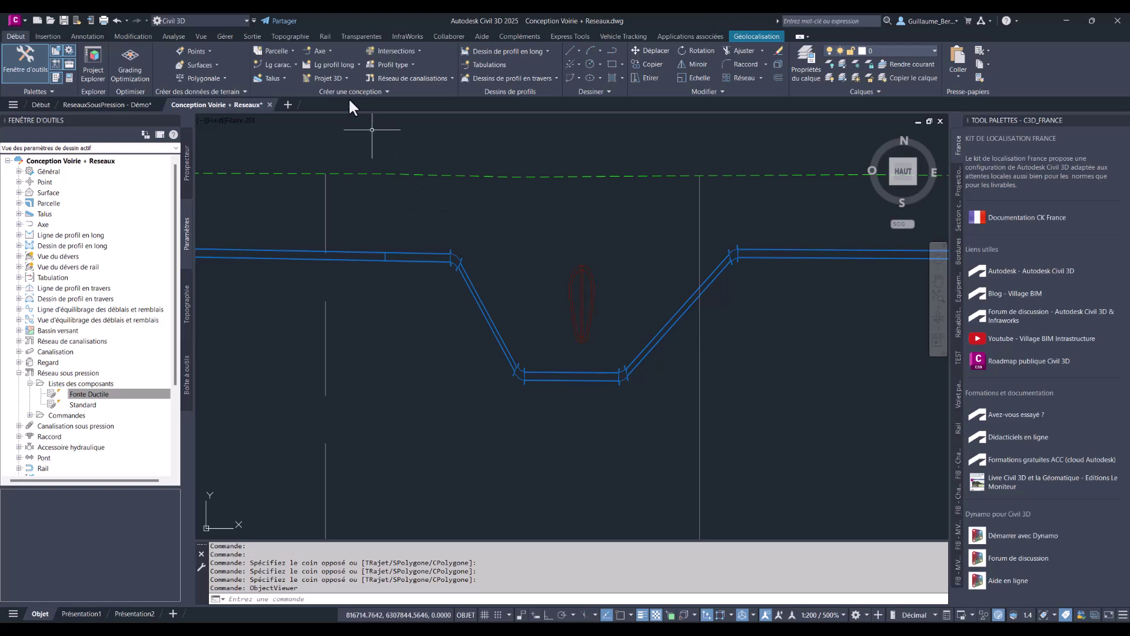
left_click(454, 268)
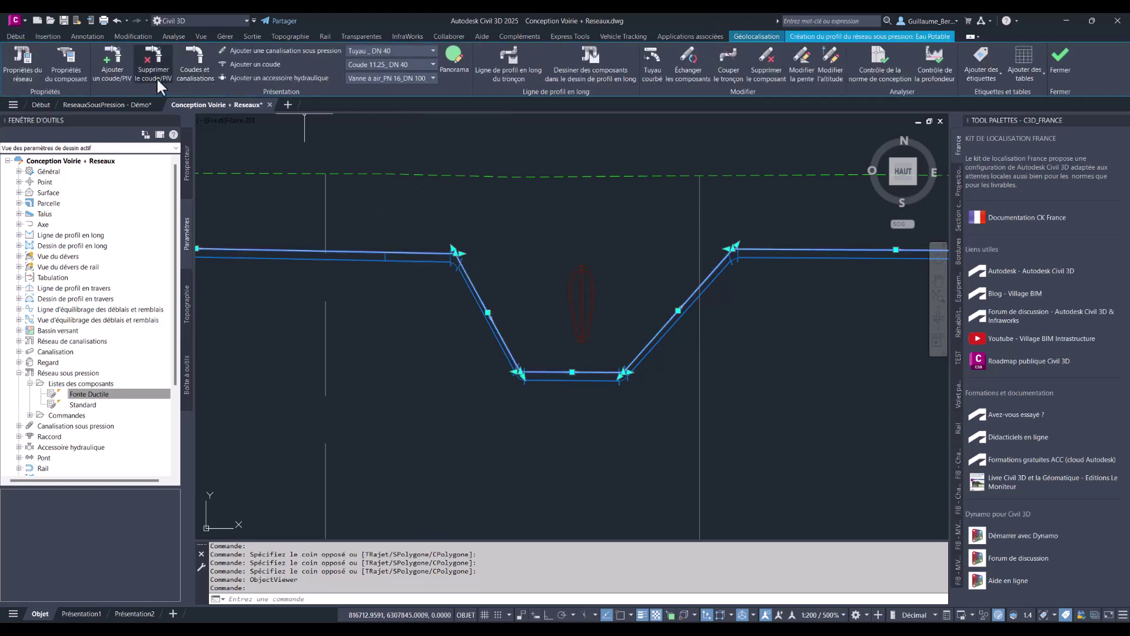
left_click(505, 58)
left_click(421, 208)
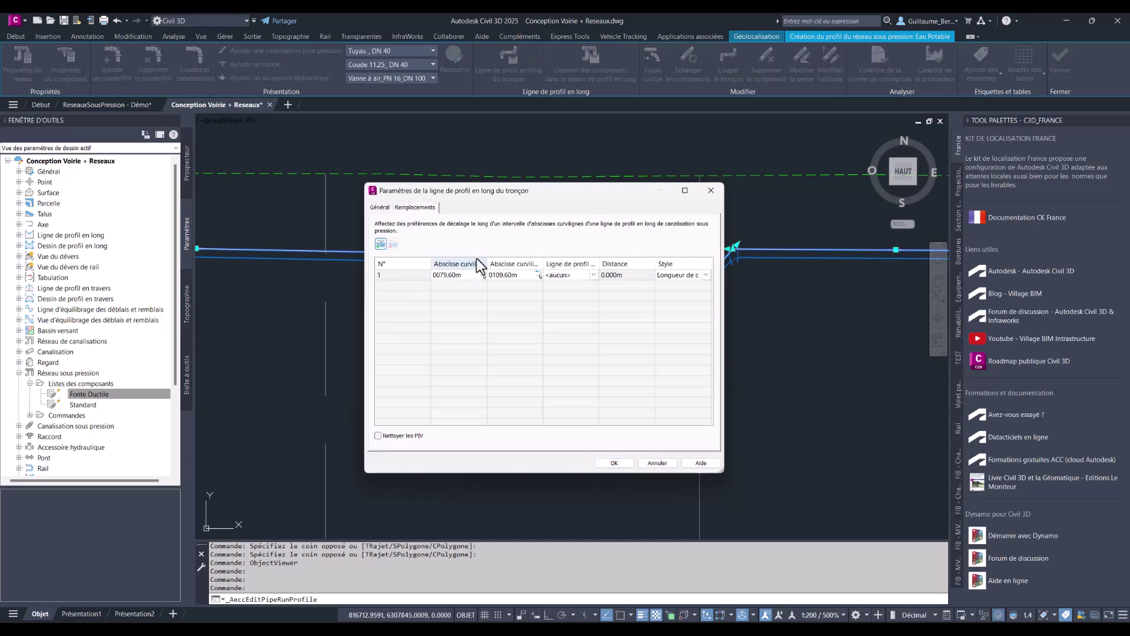
left_click_drag(501, 199, 855, 226)
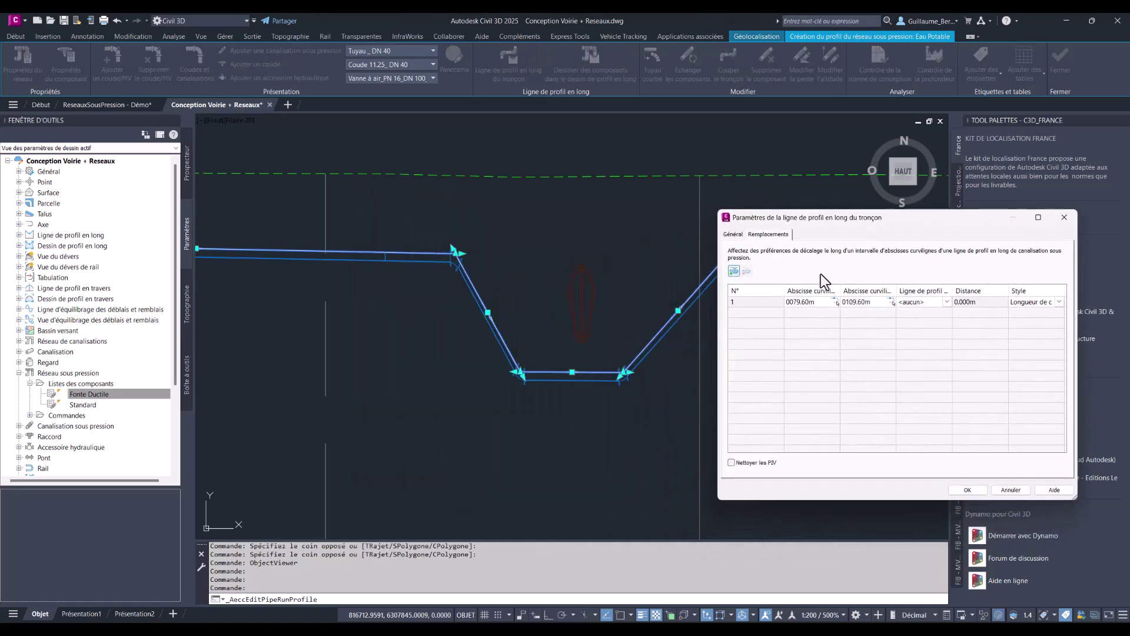
left_click(776, 302)
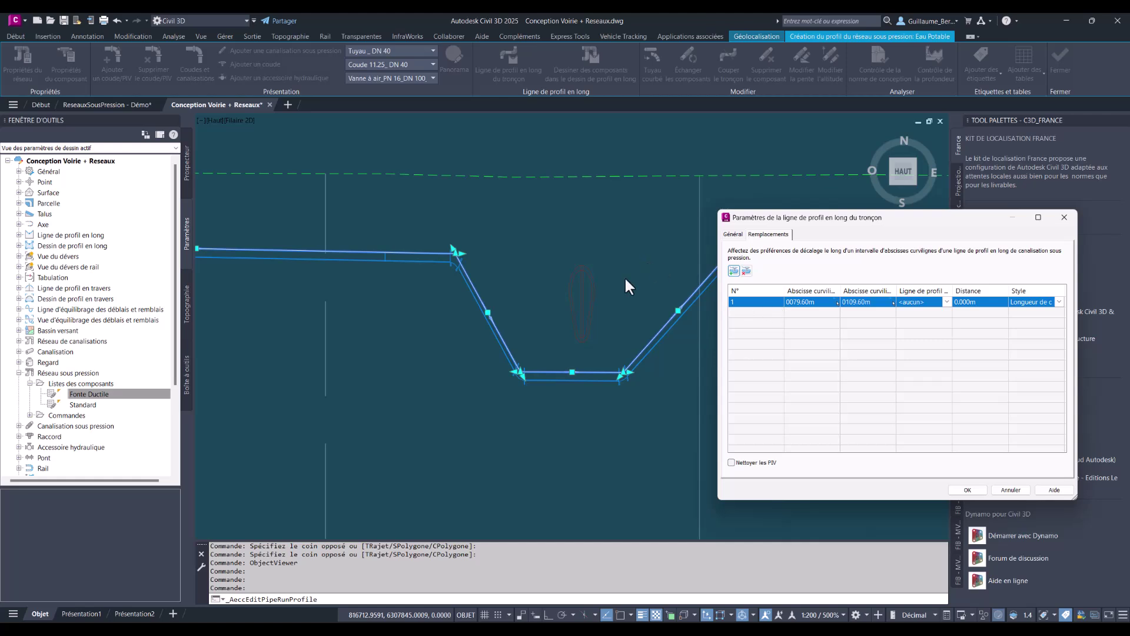
left_click_drag(827, 223, 833, 226)
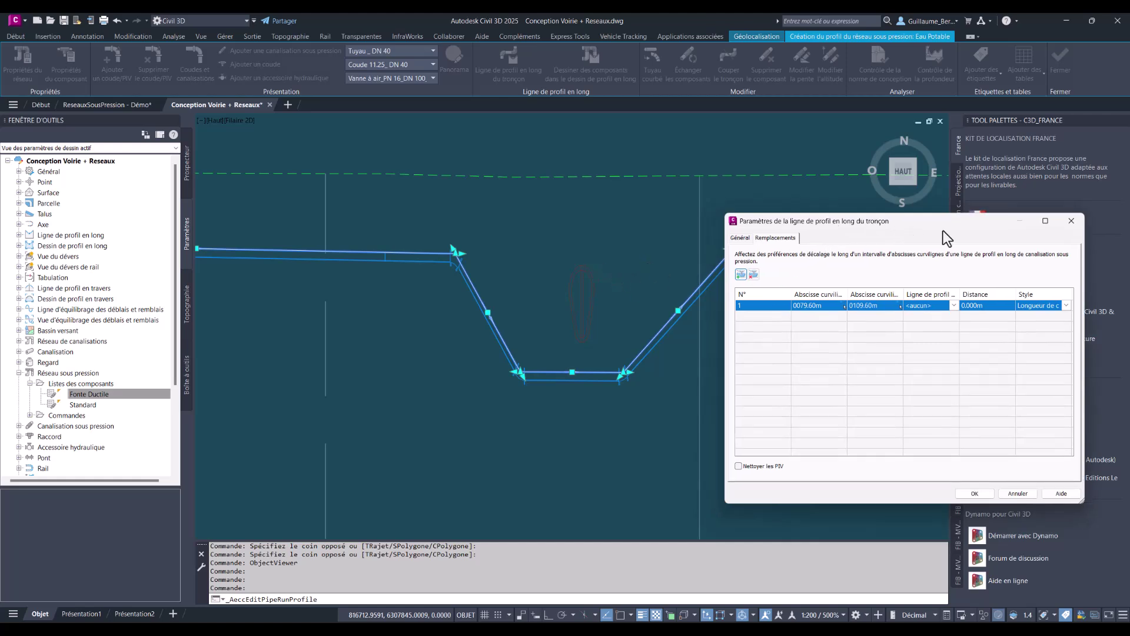
left_click(1071, 221)
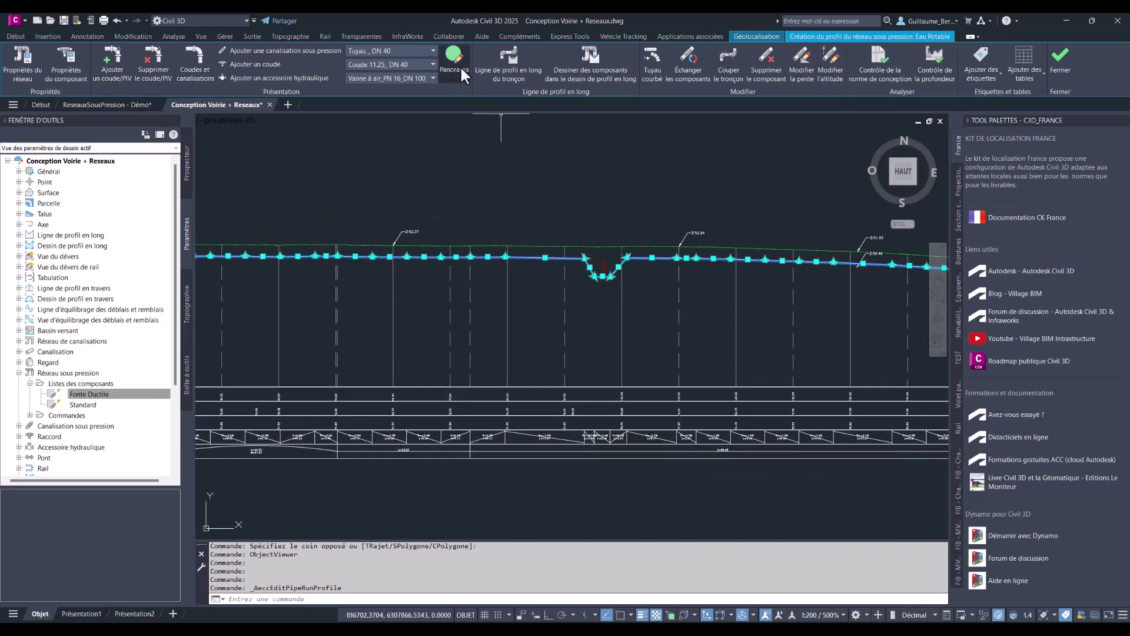
Review the replacement's station range against the wider profile and the run's general offset settings, and close them unchanged.
left_click(500, 63)
left_click(776, 239)
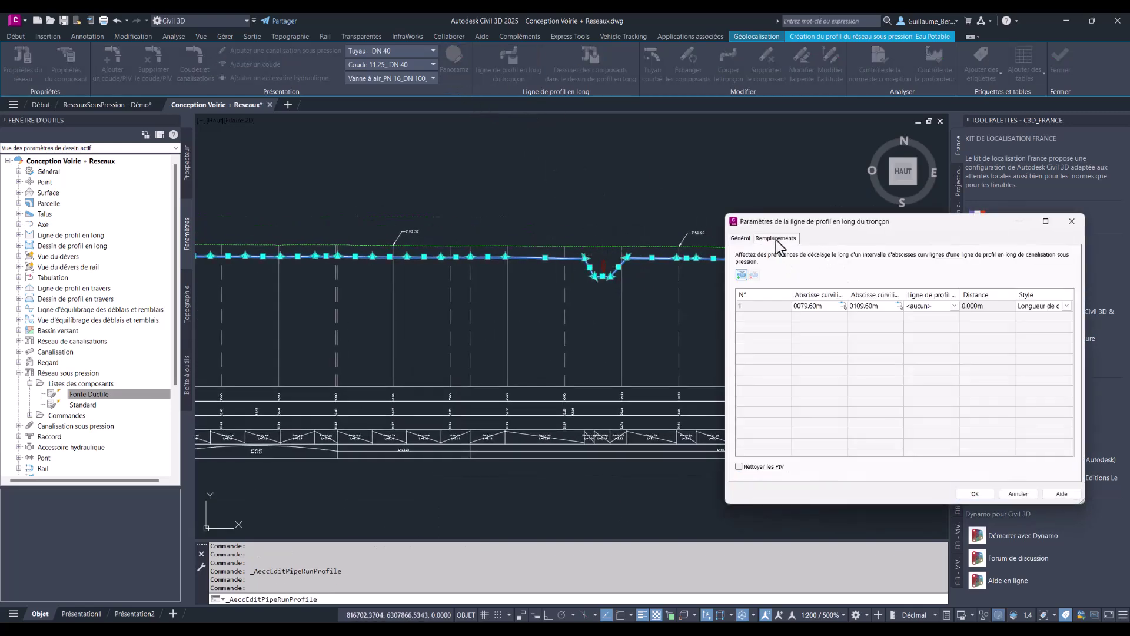
left_click(761, 306)
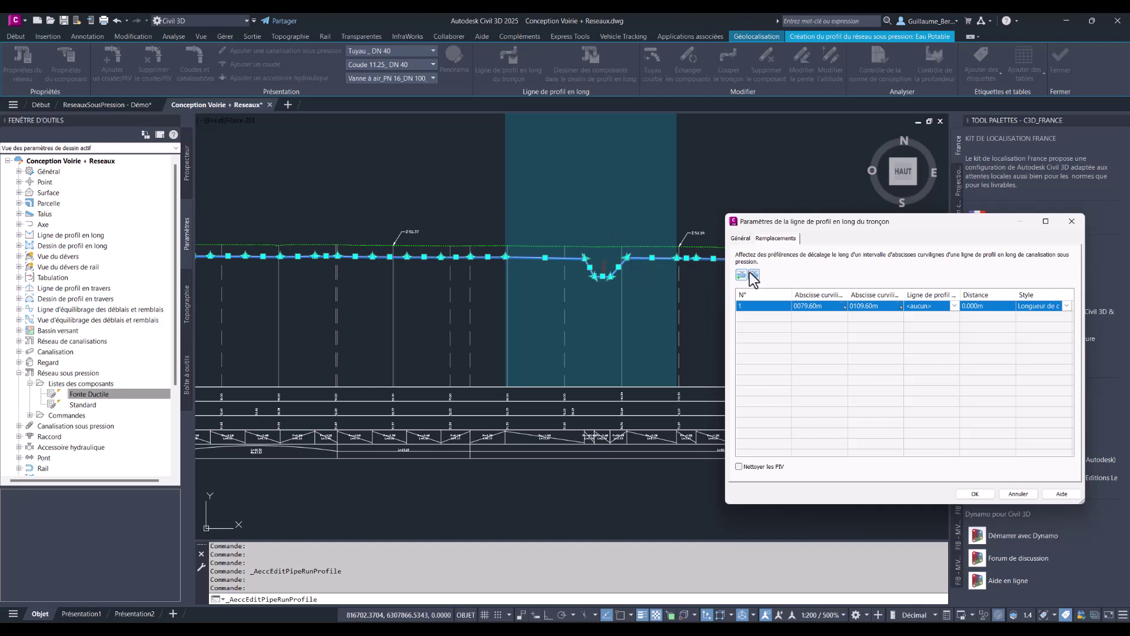
left_click(741, 238)
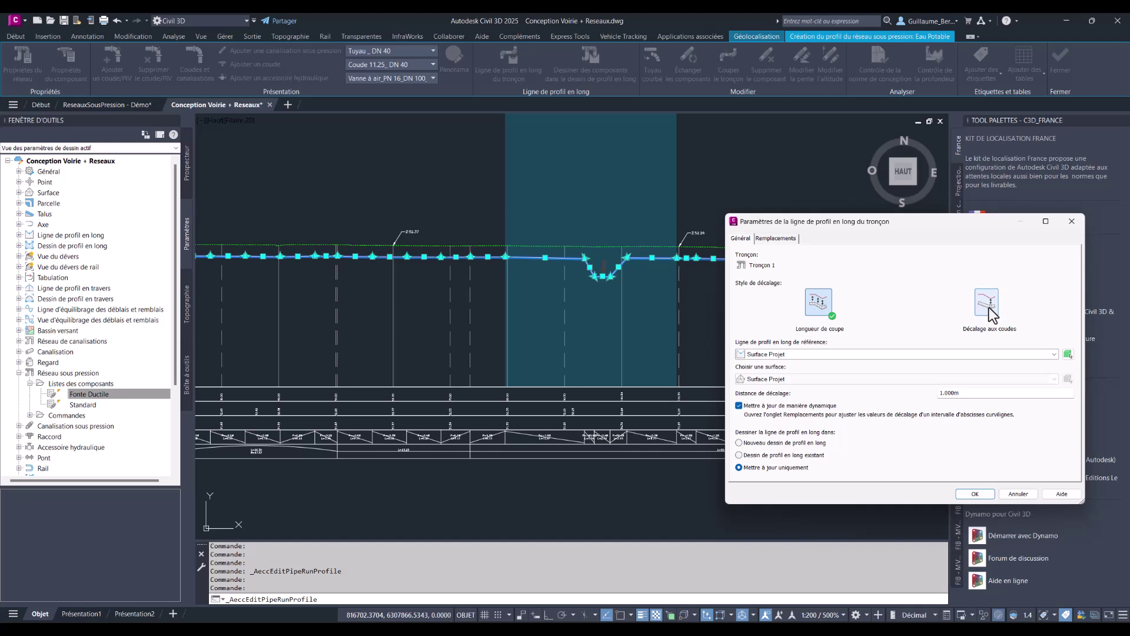
left_click(776, 239)
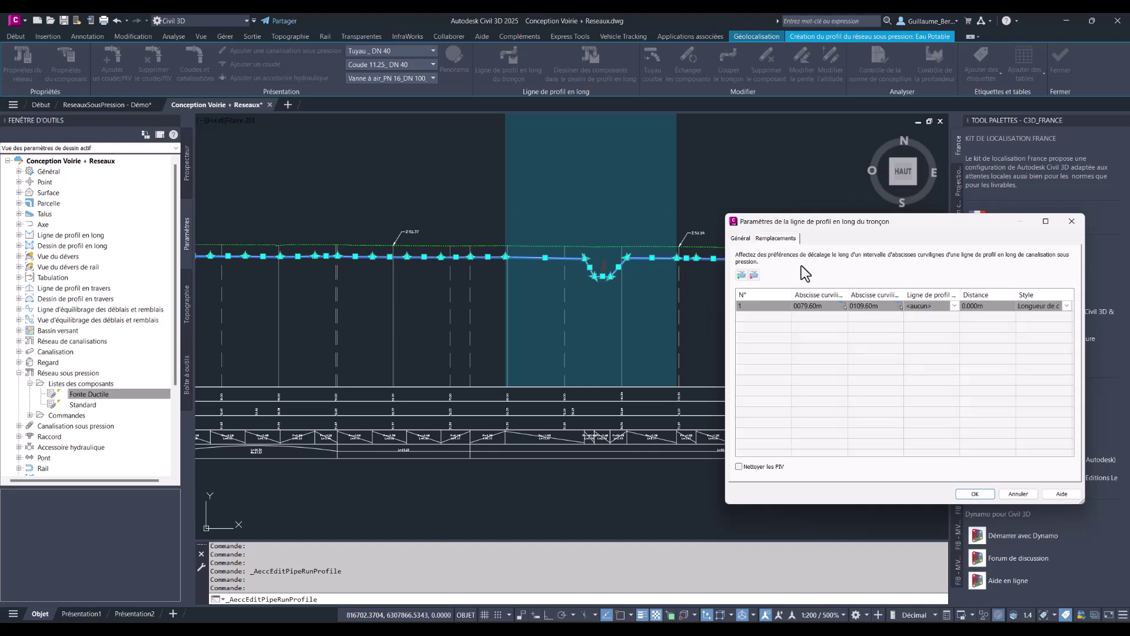
left_click(1070, 221)
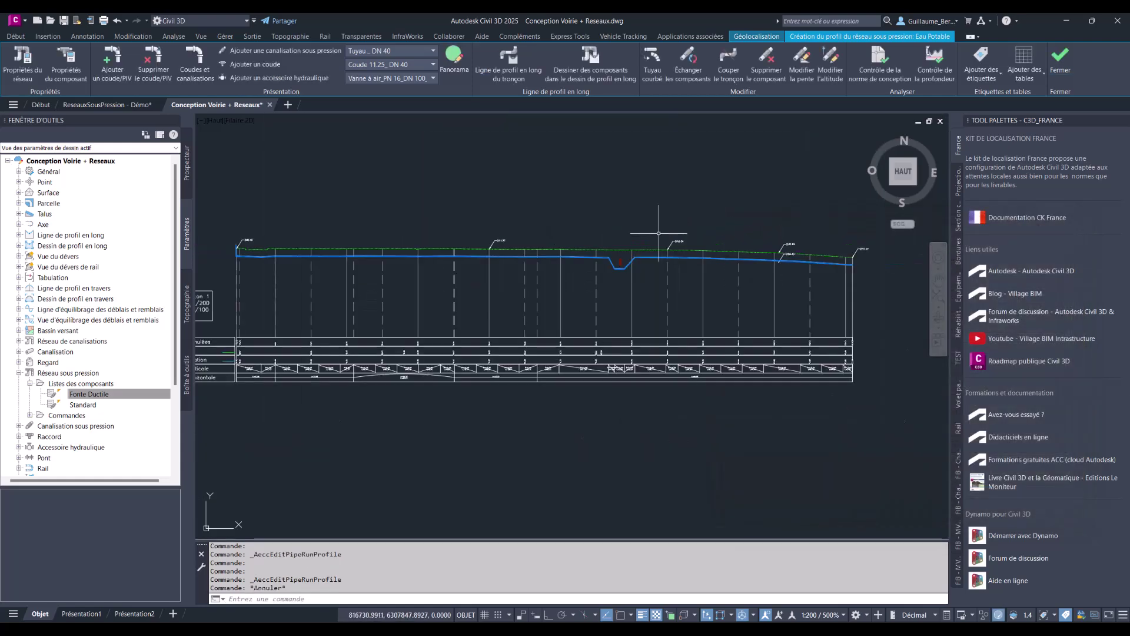
mouse_move(621, 228)
middle_mouse_down()
mouse_move(692, 219)
mouse_move(662, 205)
mouse_move(639, 220)
middle_mouse_up()
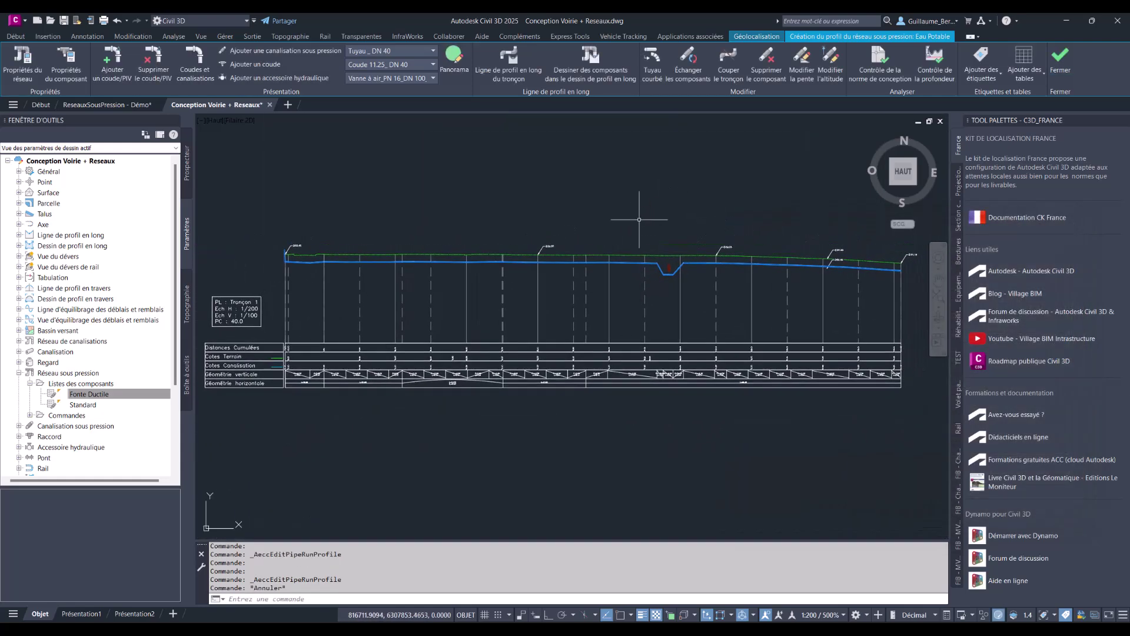